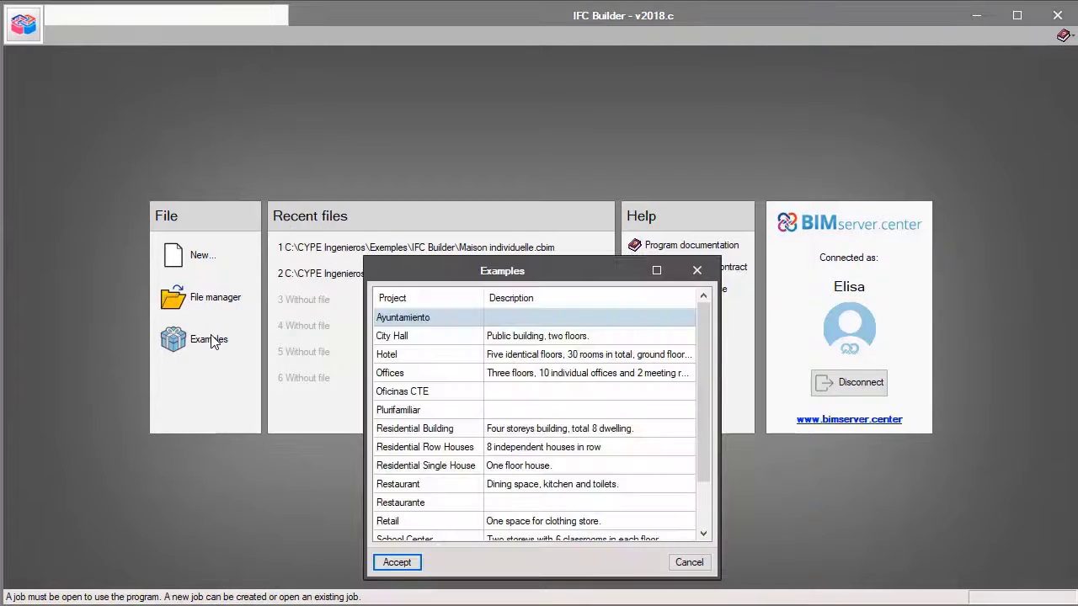
Step: Open the Offices example project and move up through its floor plans from the ground floor to the roof
double_click(398, 373)
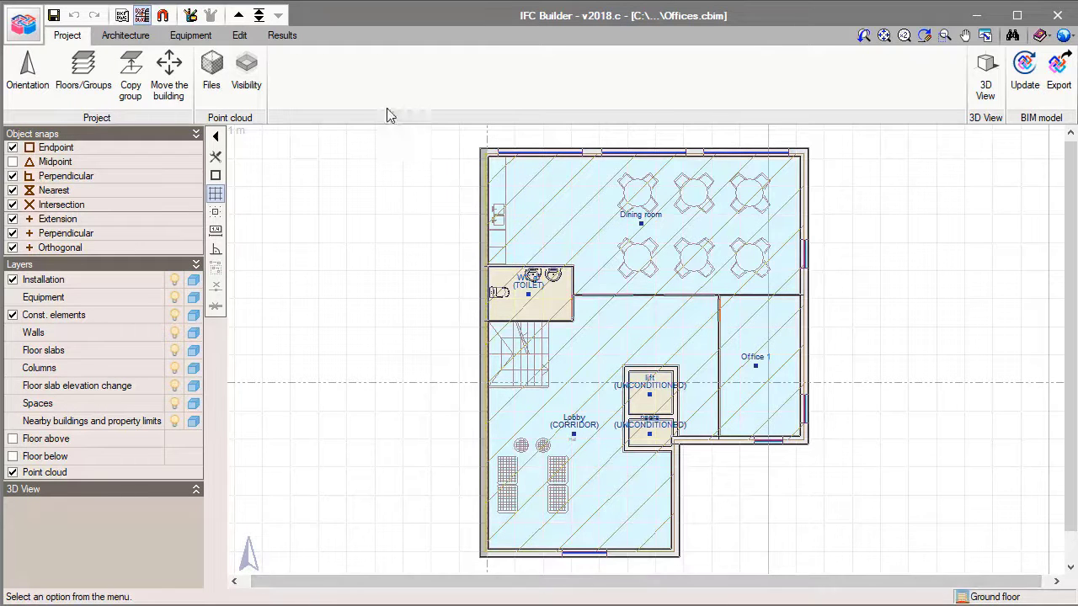
left_click(239, 15)
left_click(240, 15)
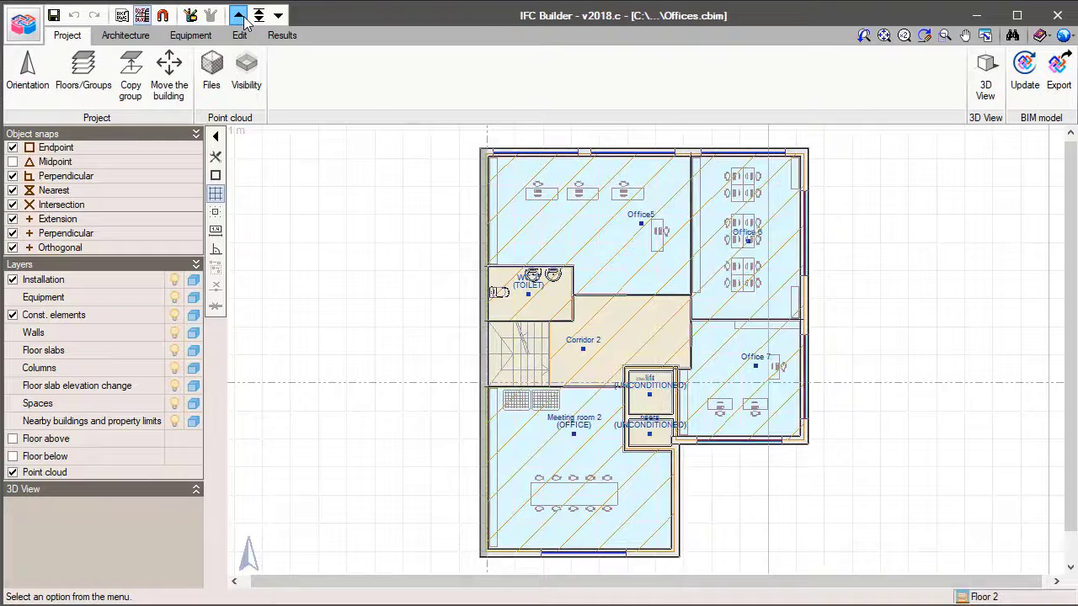
left_click(240, 15)
left_click(239, 16)
left_click(239, 15)
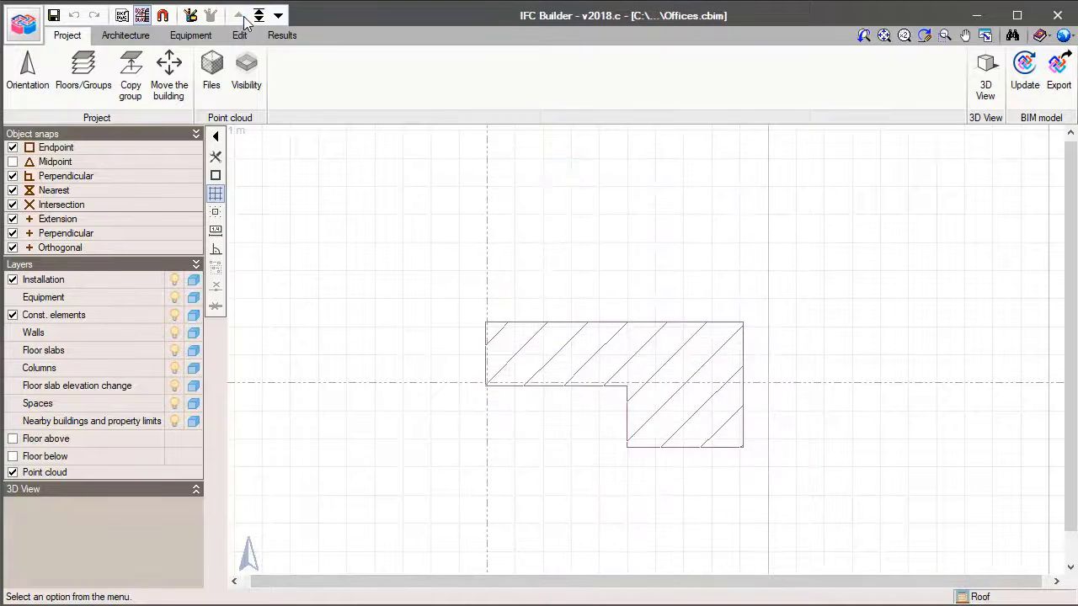
Step: Examine the building from another angle in a 3D view of all floors, and close the view
left_click(978, 72)
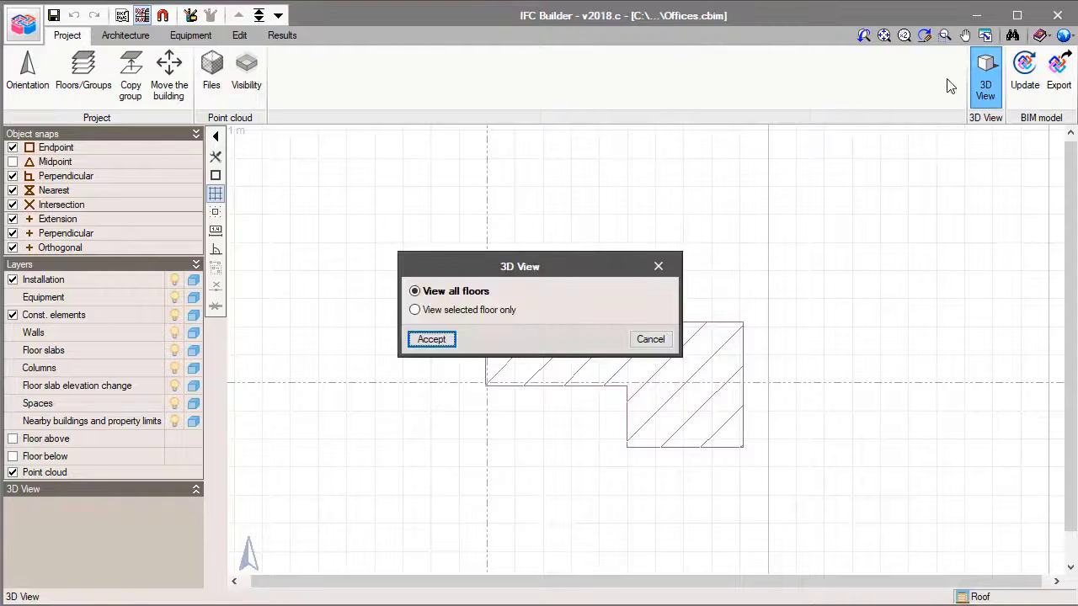
left_click(431, 339)
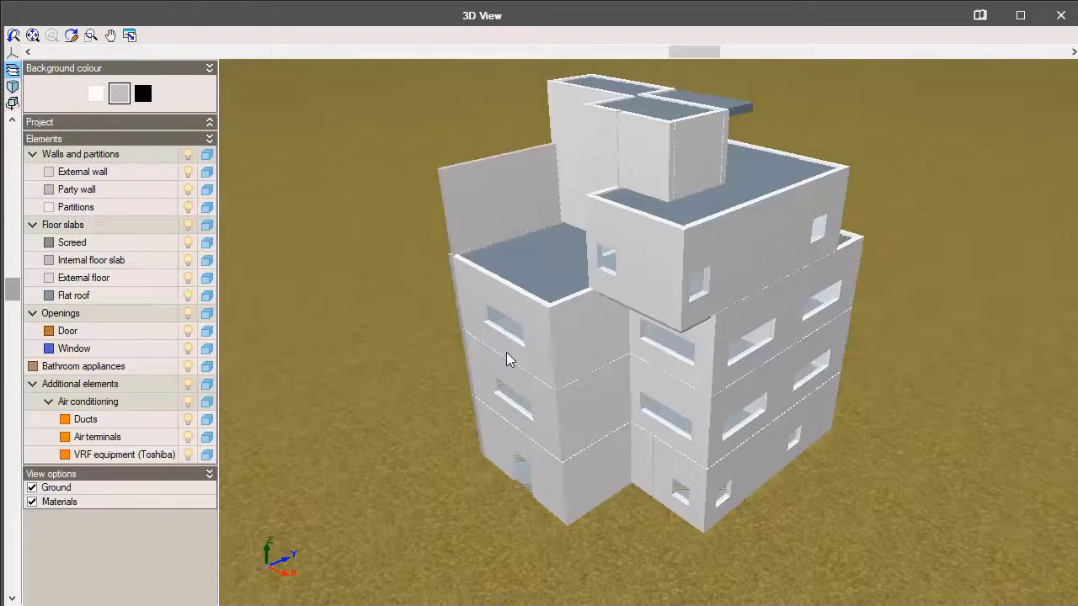
left_click_drag(606, 367, 836, 229)
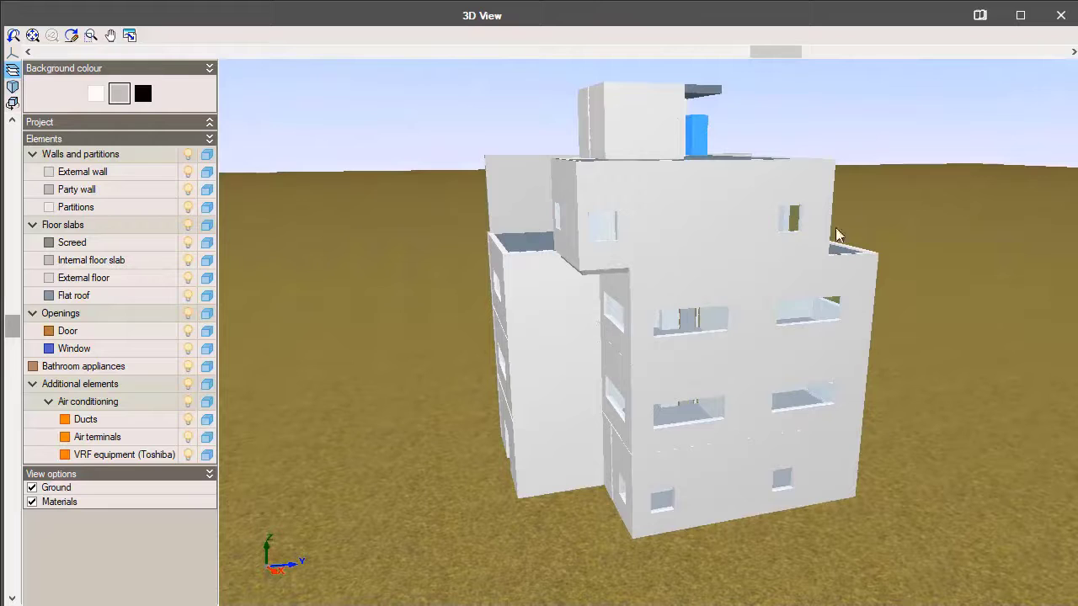
left_click(1060, 15)
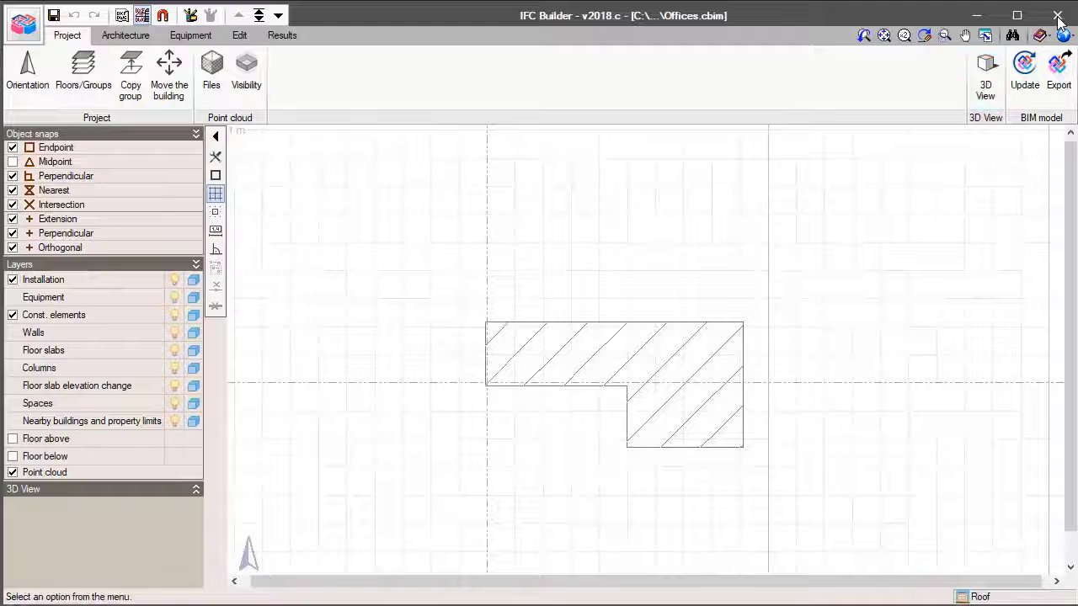
Step: Export the model as Offices.ifc with its templates, linked to a new BIMserver.center project named OFFICES
left_click(1059, 73)
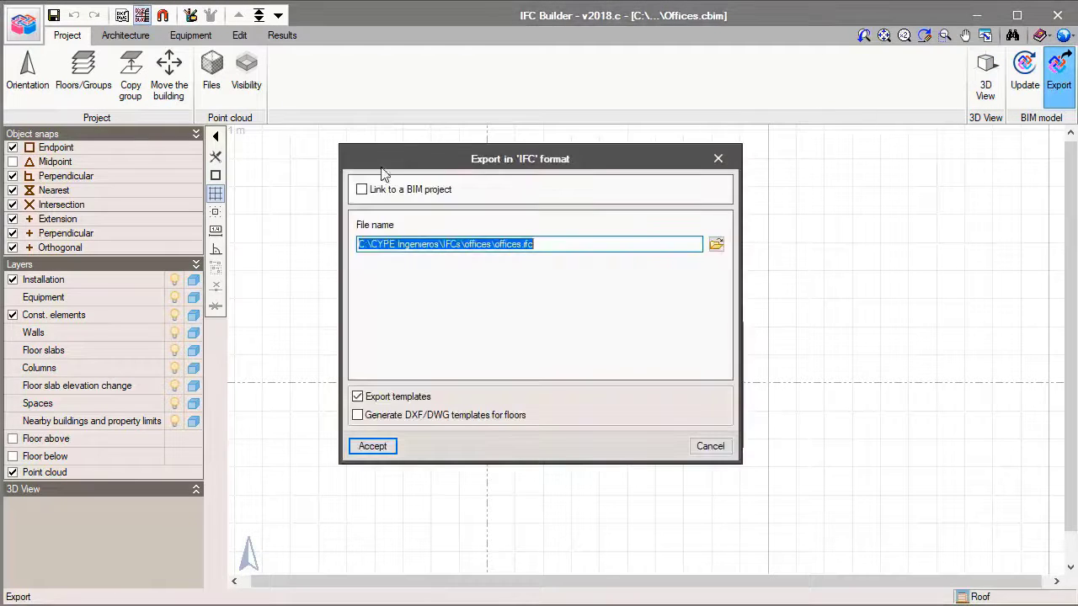
left_click(361, 189)
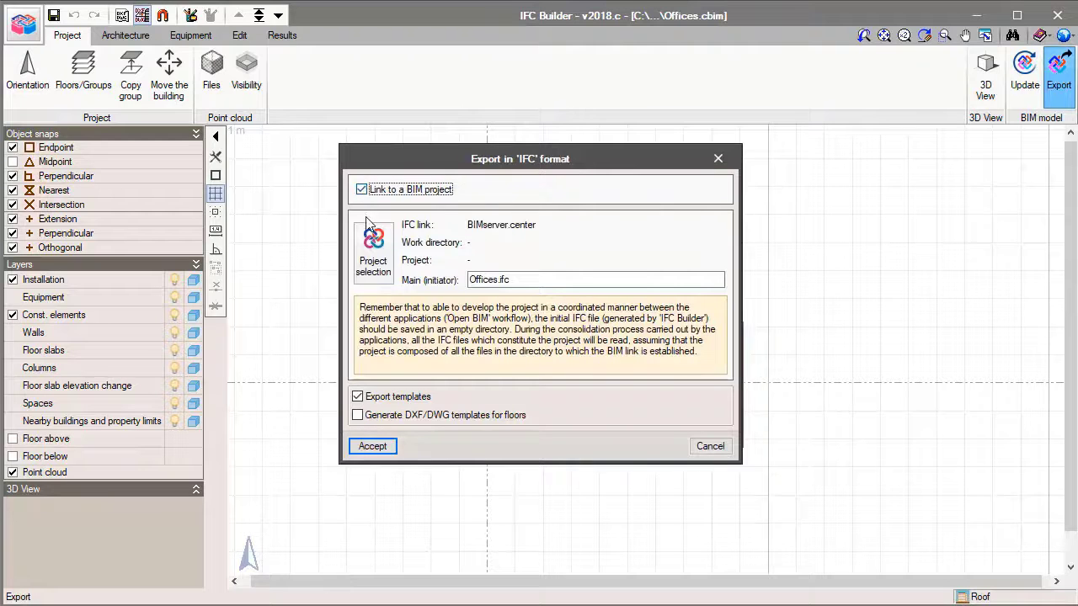
left_click(373, 246)
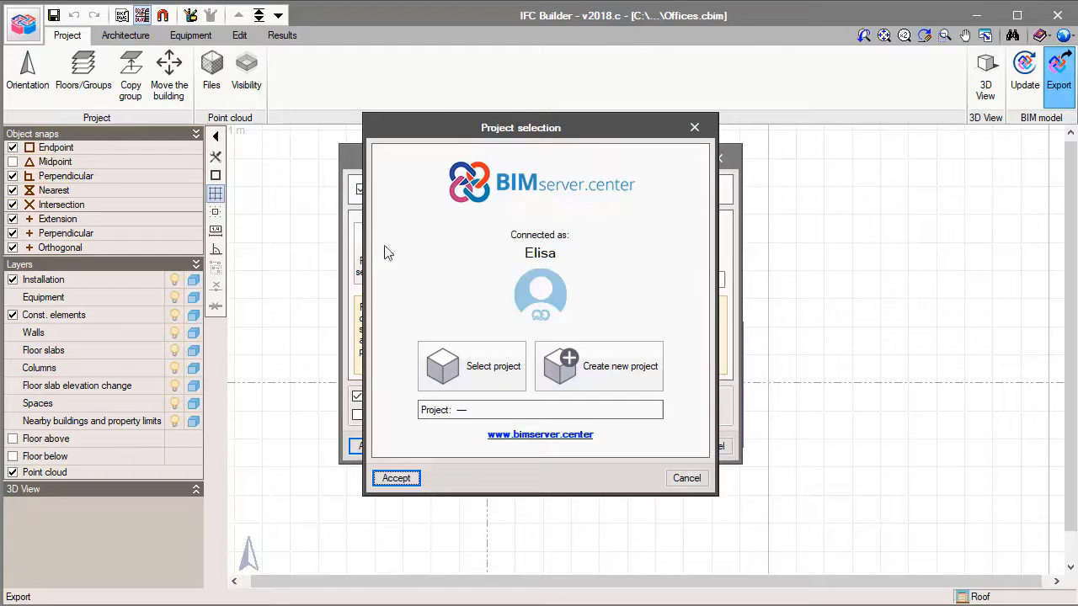
left_click(558, 354)
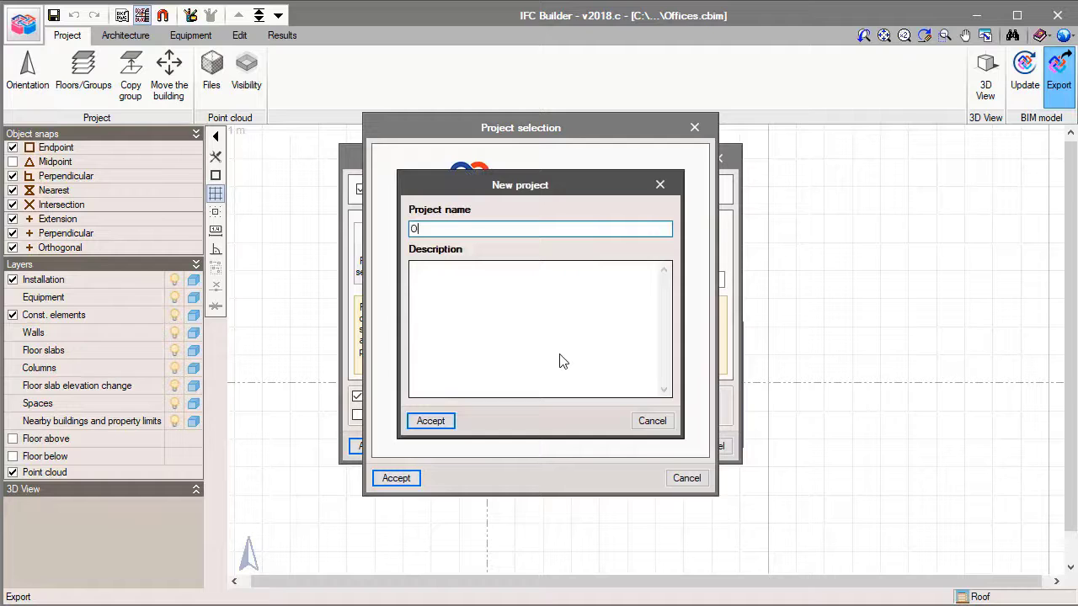
type("OFFICES")
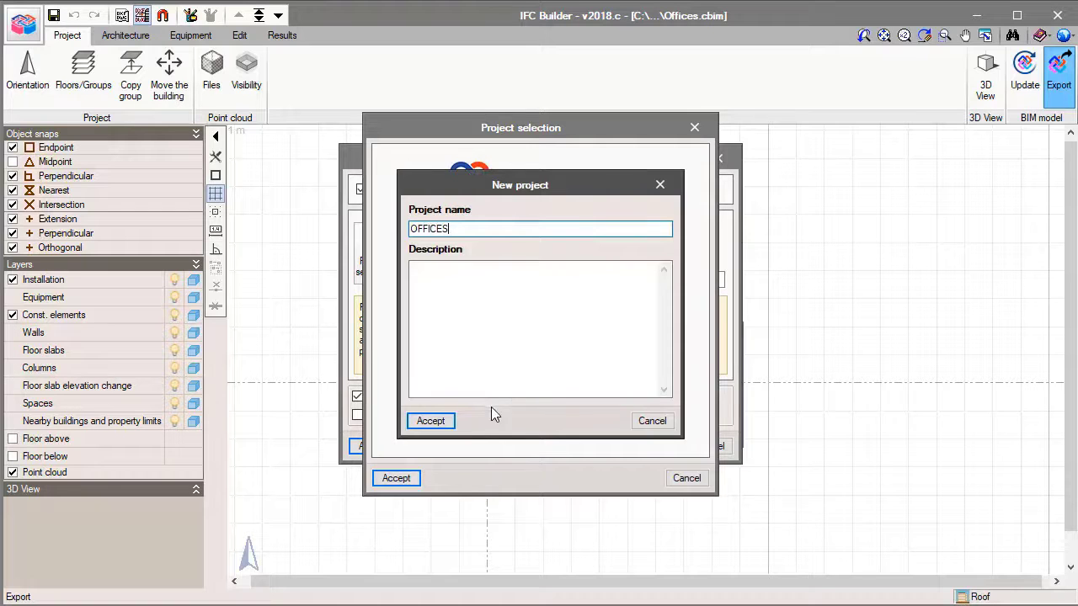
left_click(446, 420)
left_click(395, 479)
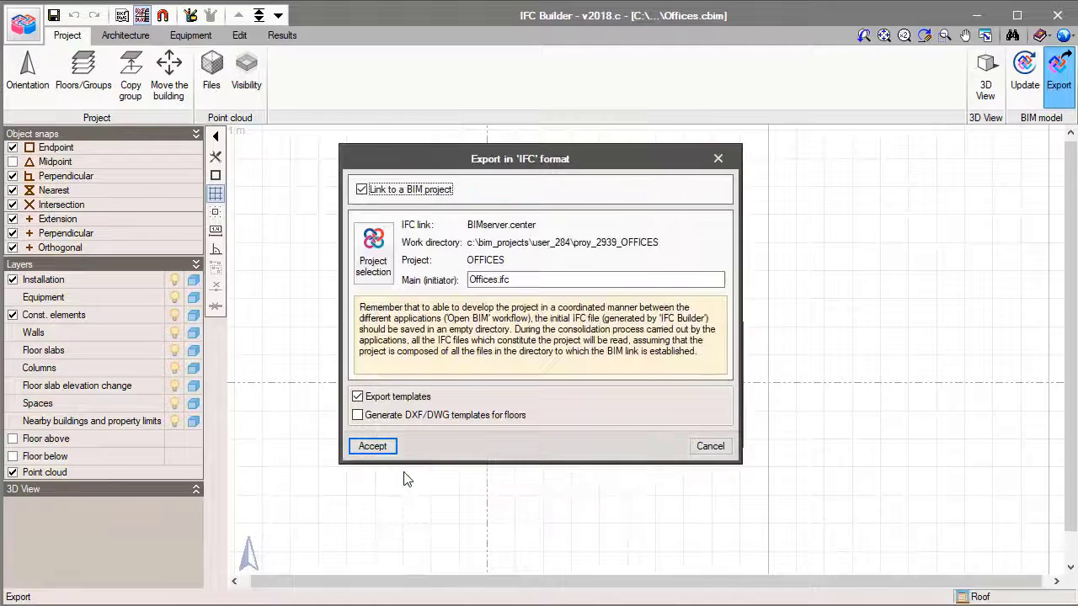
left_click(384, 452)
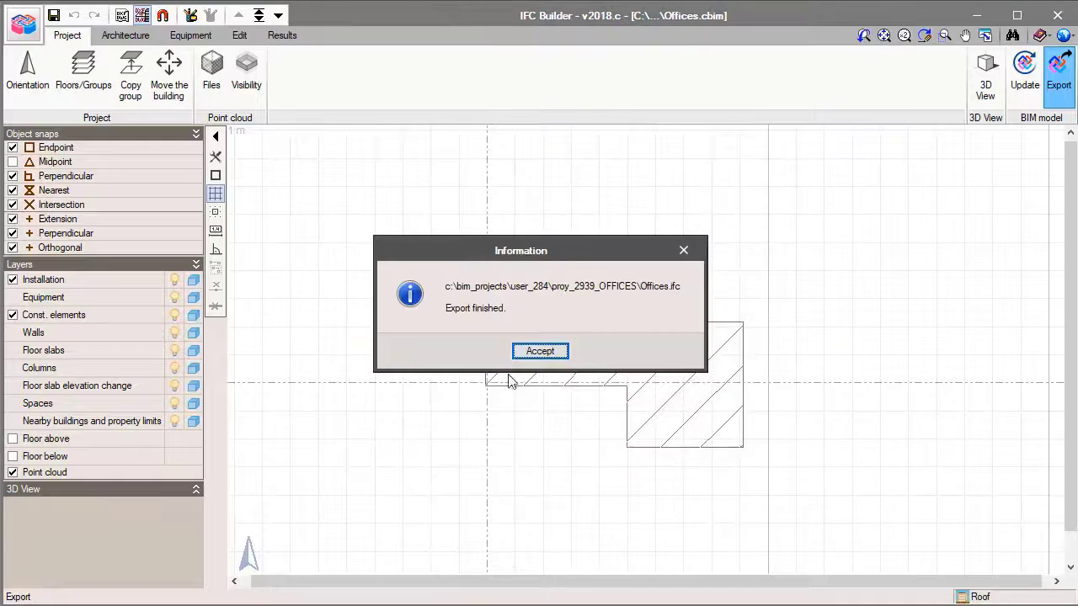
left_click(531, 352)
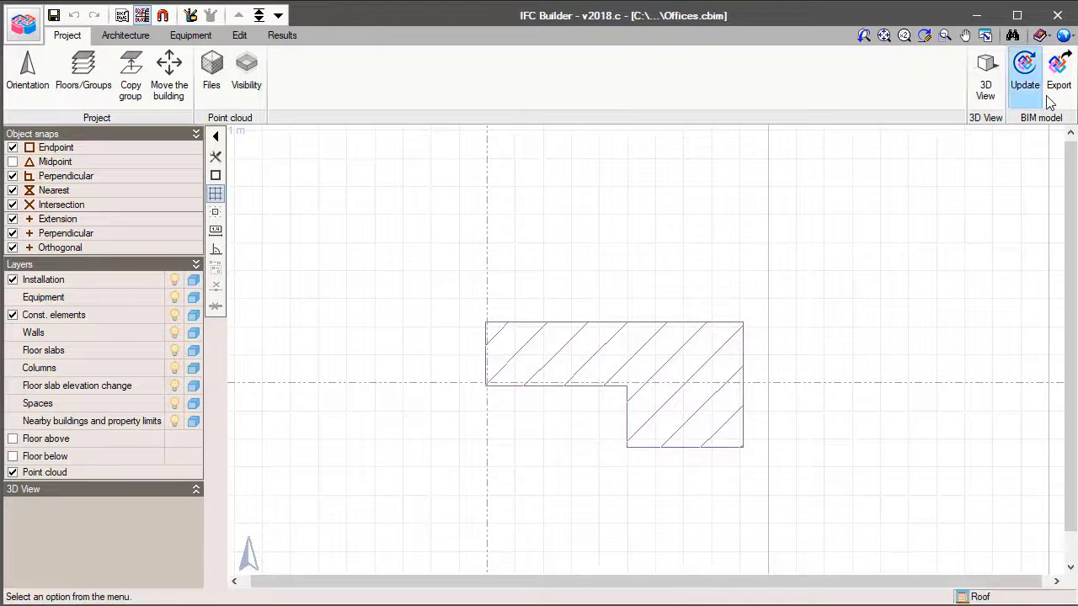
Step: Go to the BIMserver.center website from the export's project selection and view the files of the OFFICES project
left_click(1058, 72)
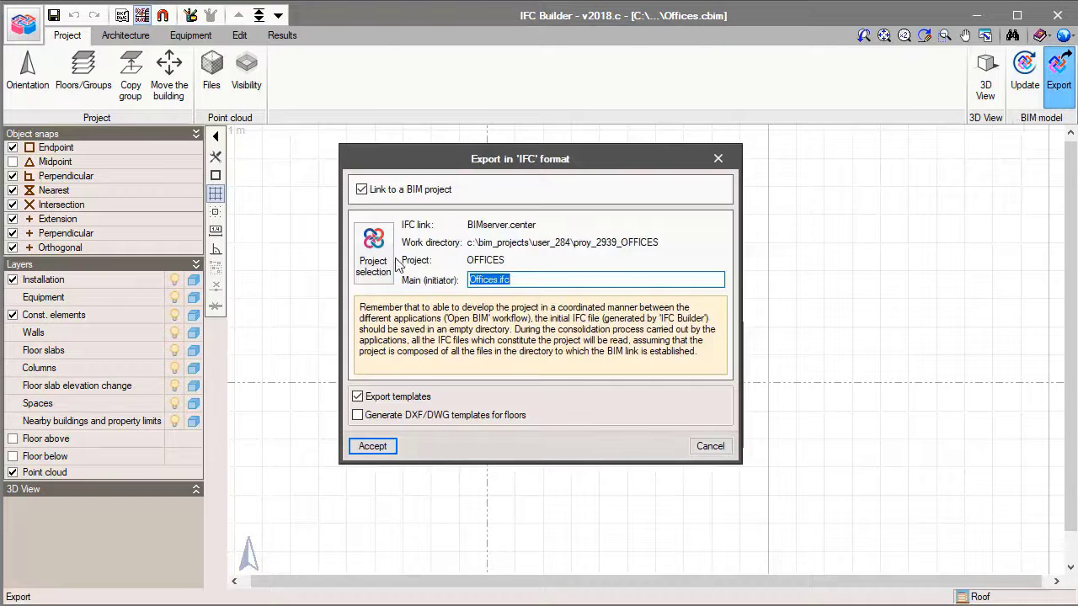
left_click(392, 263)
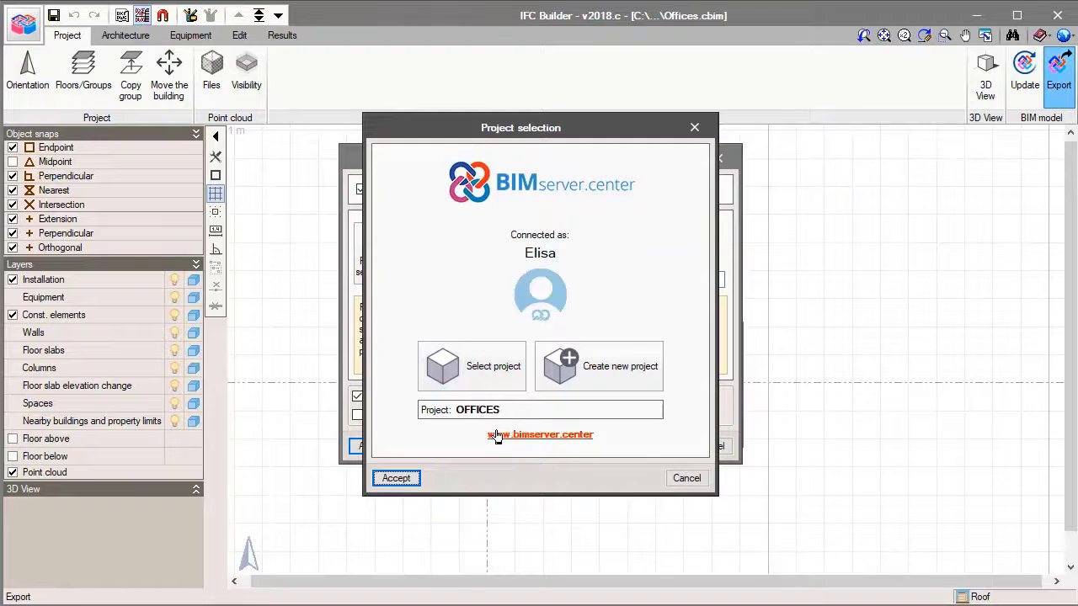
left_click(496, 435)
left_click(916, 81)
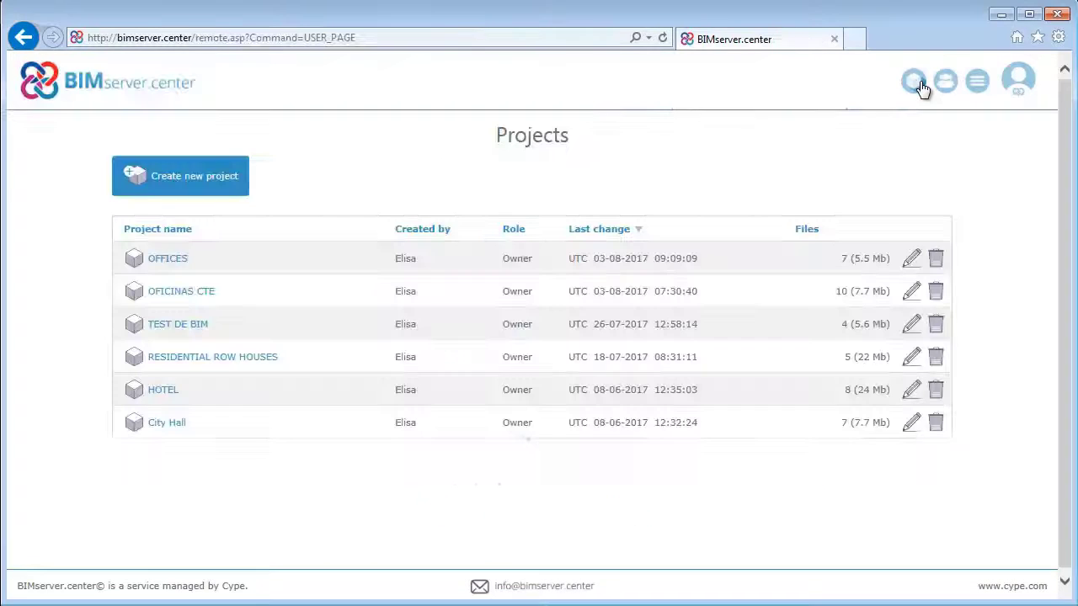
left_click(155, 266)
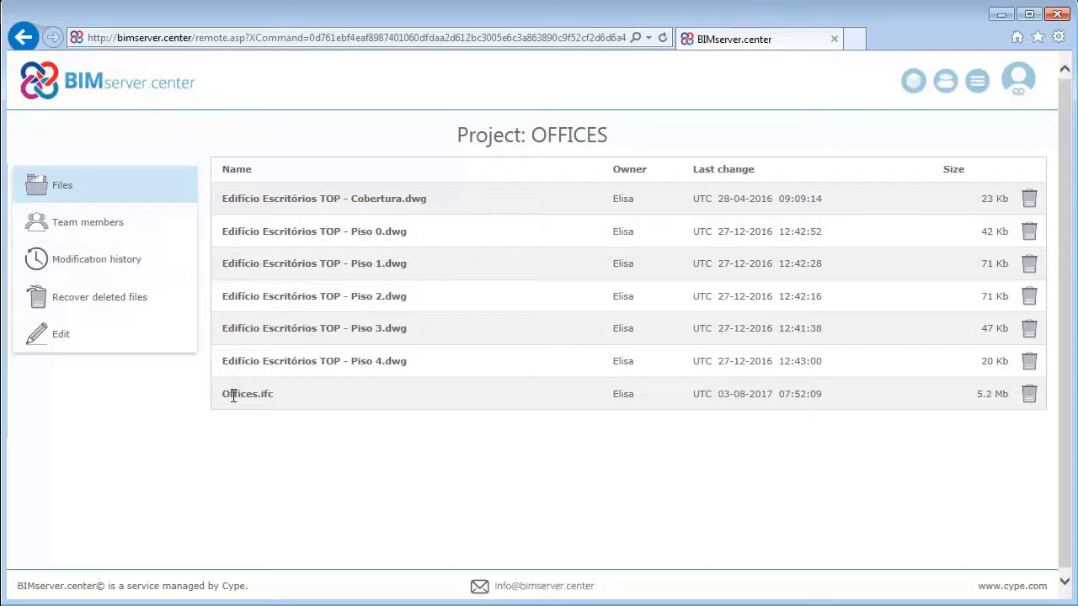
Step: Prepare a team invitation to the OFFICES project for a listed collaborator, with the Moderator role and the Energy analysis area
left_click(100, 230)
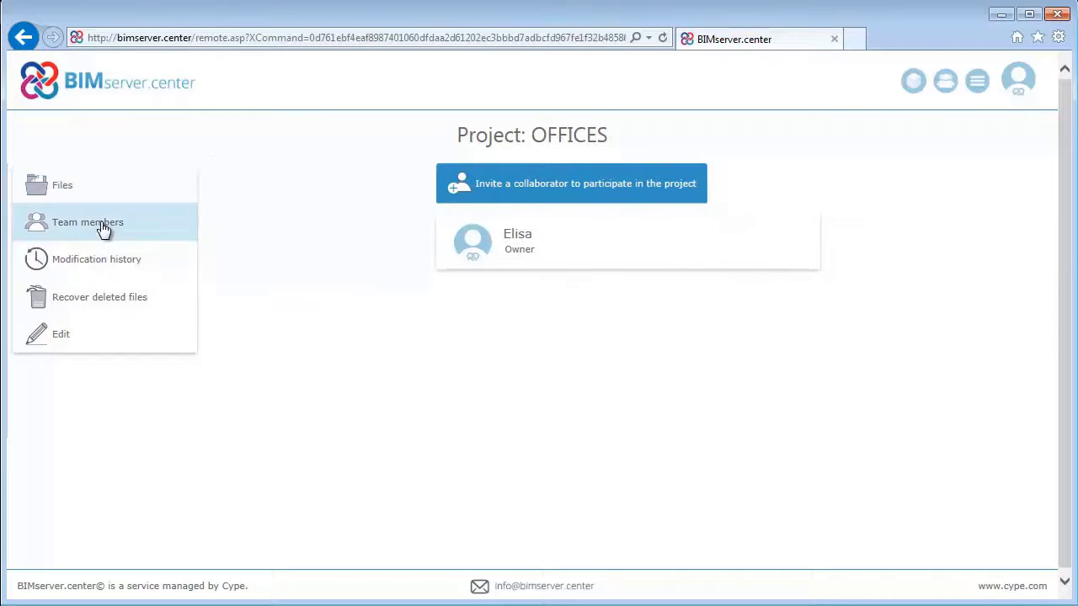
left_click(495, 185)
left_click(603, 210)
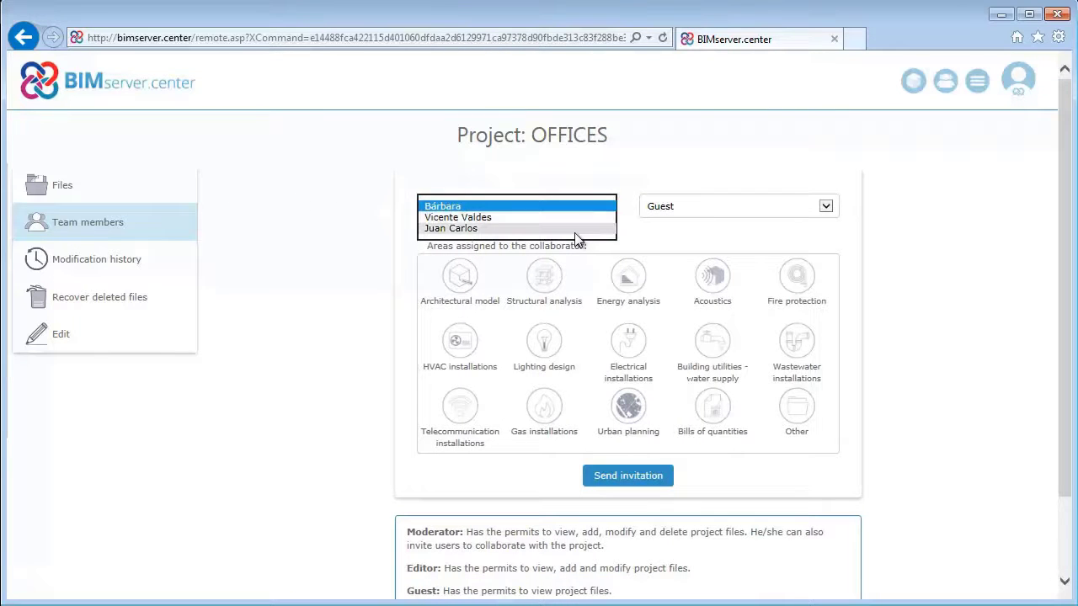
left_click(574, 233)
left_click(823, 208)
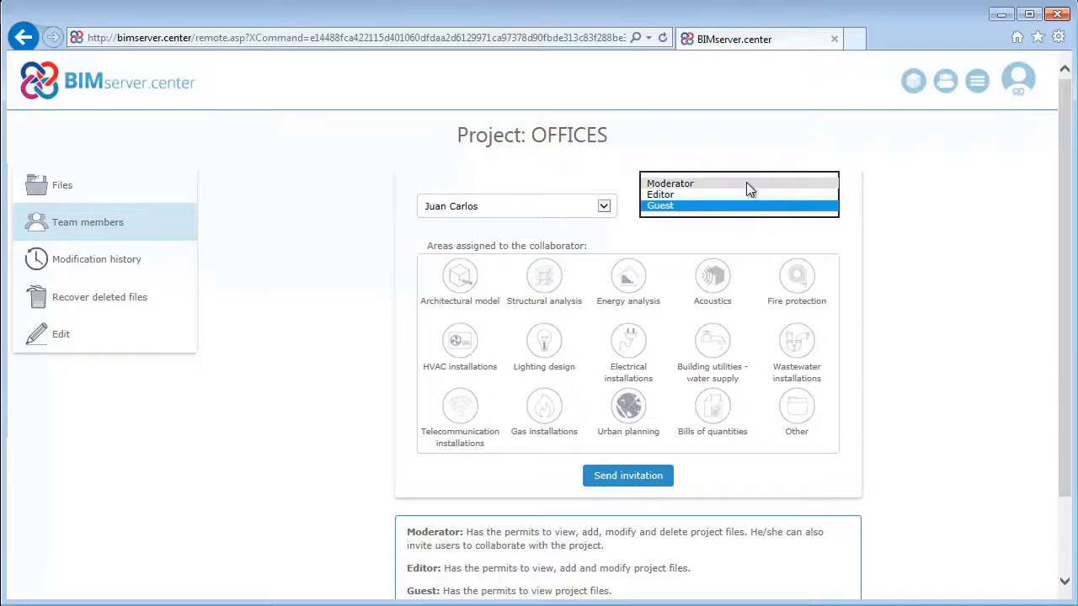
left_click(746, 184)
left_click(628, 275)
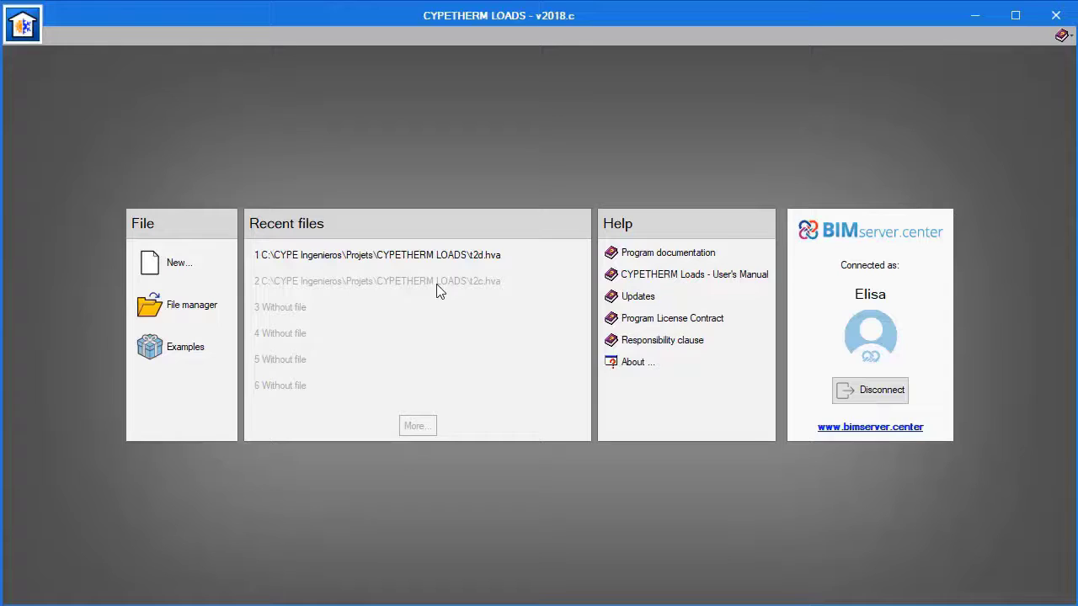
Step: Switch to CYPETHERM LOADS and create a new project file named OFFICES, linked to the OFFICES project on BIMserver.center
left_click(178, 275)
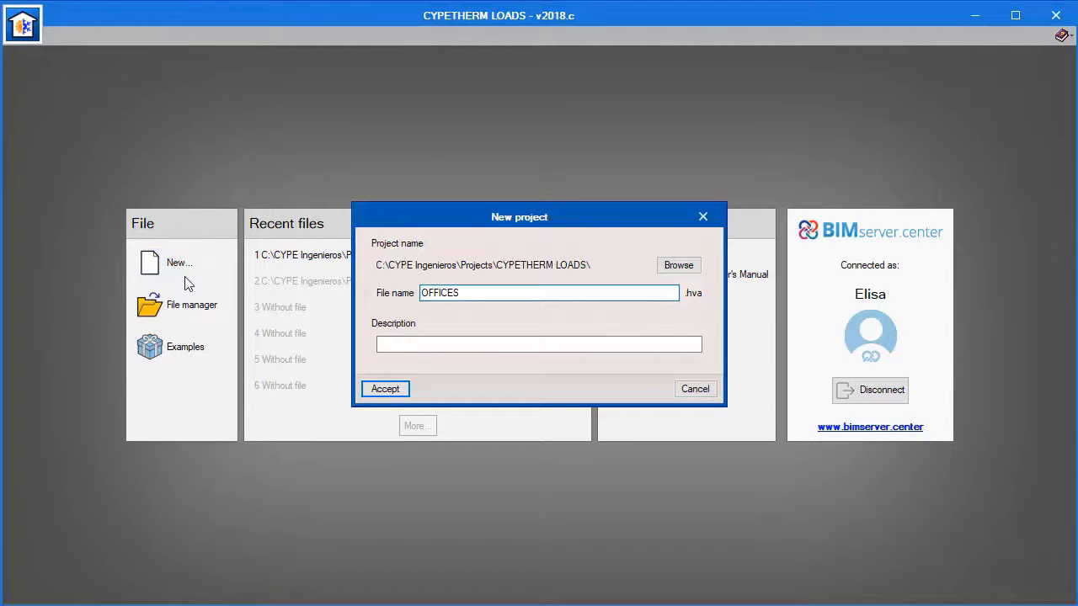
type("OFFICES")
left_click(367, 385)
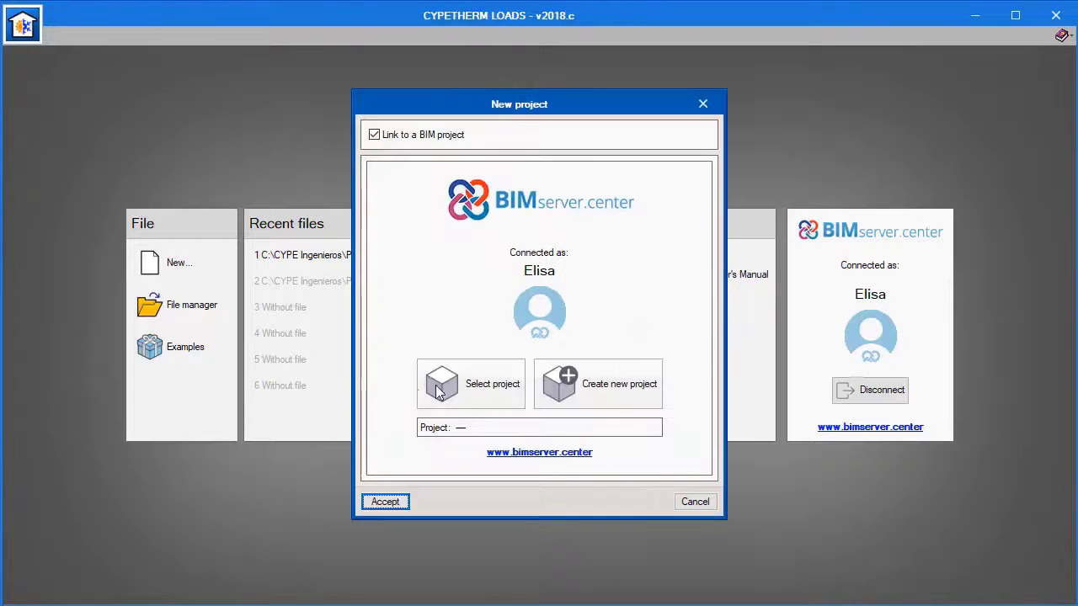
left_click(471, 389)
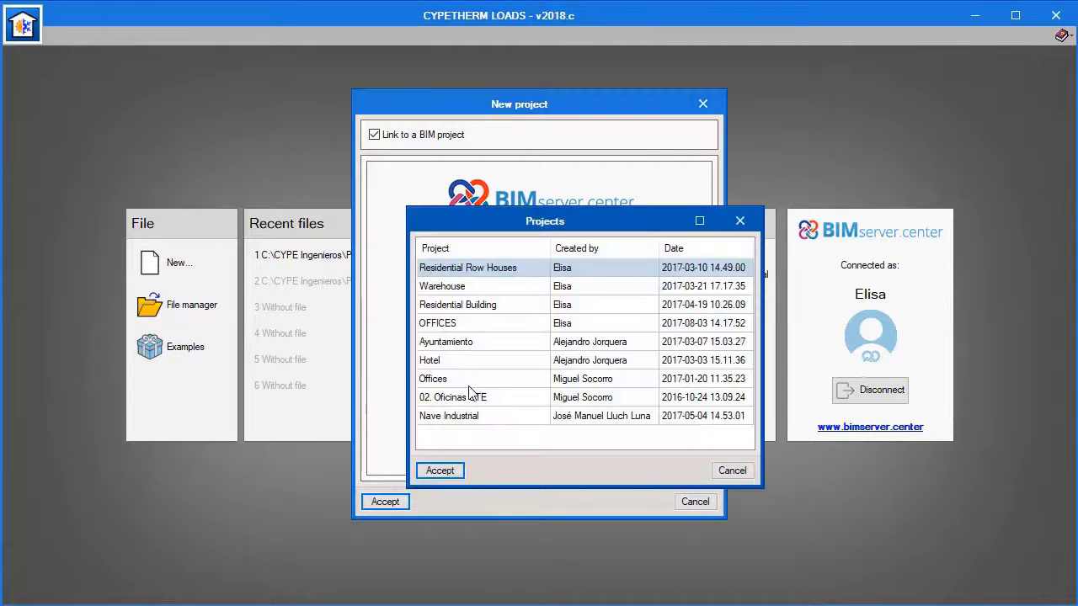
left_click(462, 325)
left_click(459, 469)
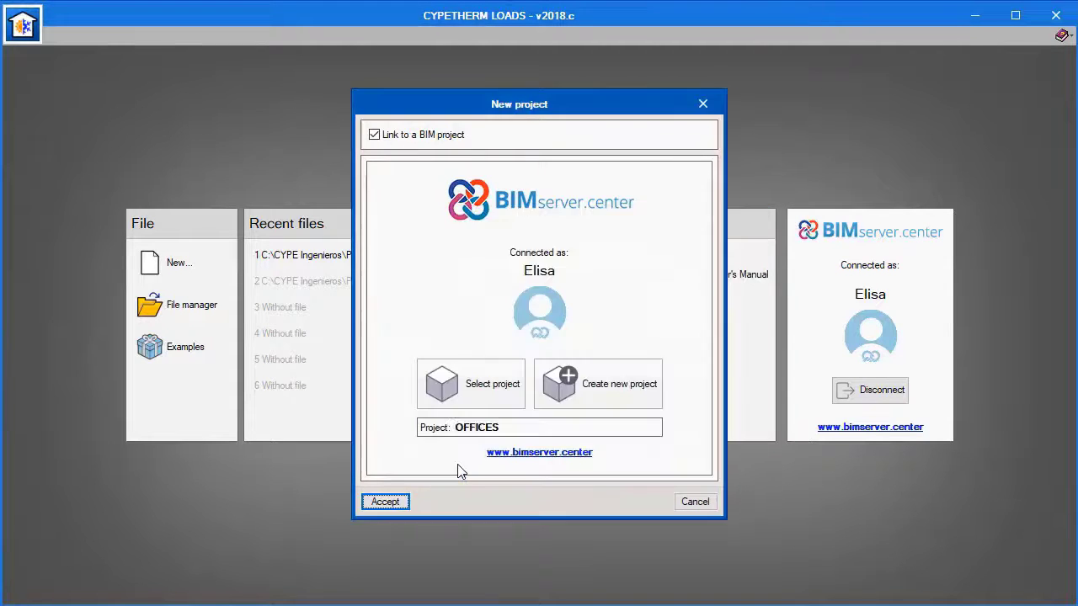
left_click(386, 502)
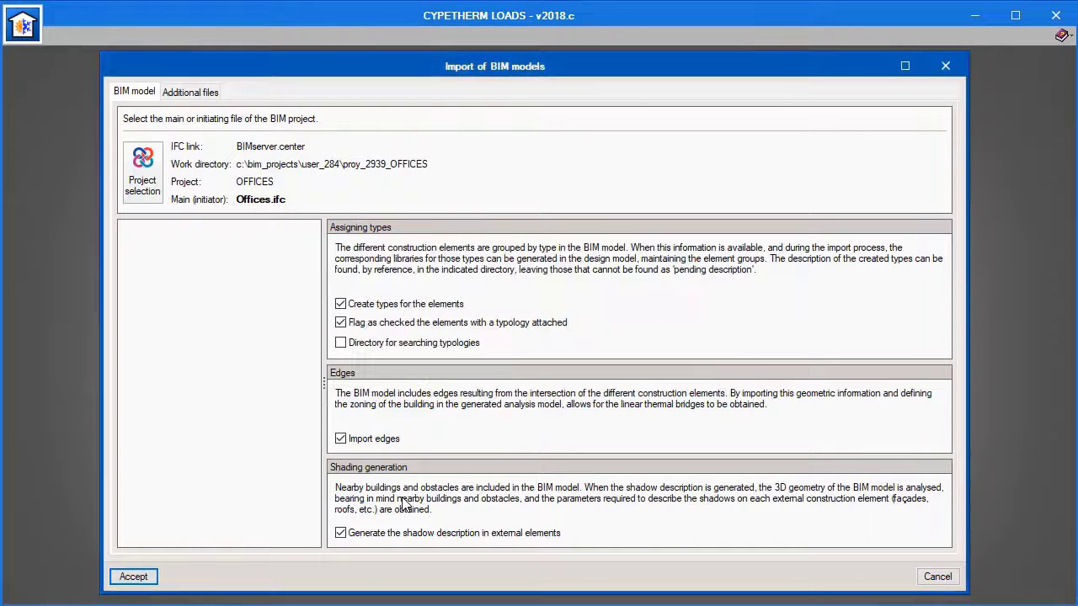
Step: Import the Offices.ifc model, using C:\CYPE Ingenieros\Library as the directory for searching typologies
left_click(341, 344)
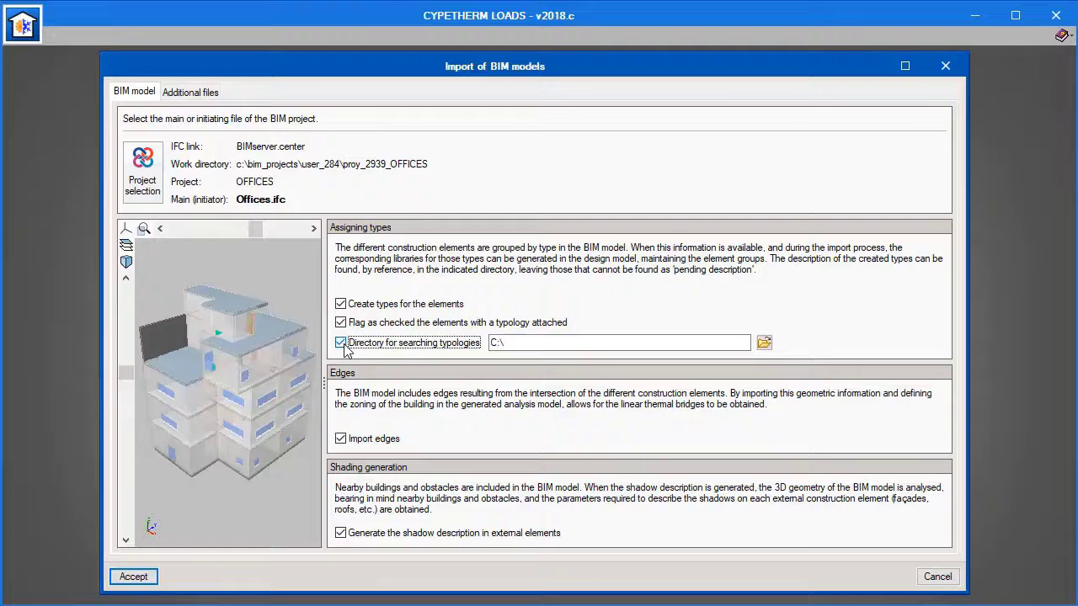
left_click(763, 343)
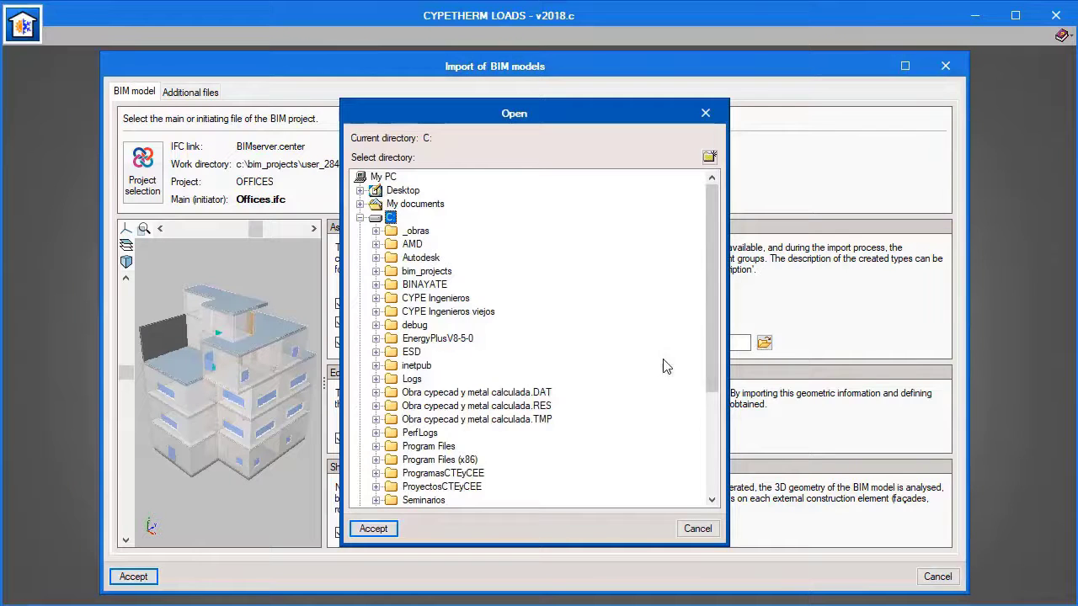
double_click(462, 300)
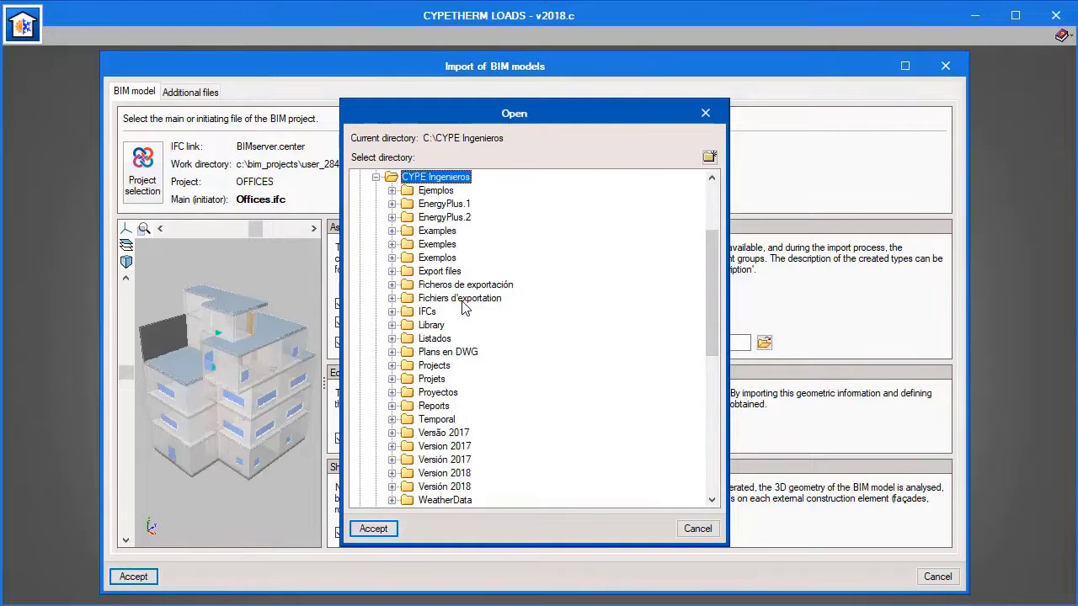
left_click(431, 325)
left_click(373, 528)
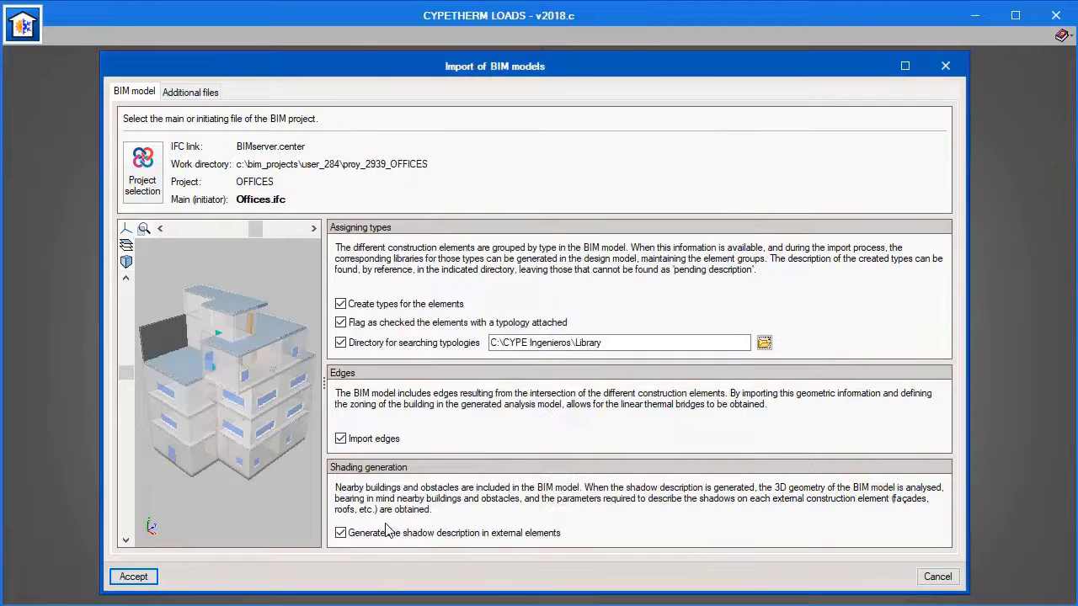
left_click(142, 576)
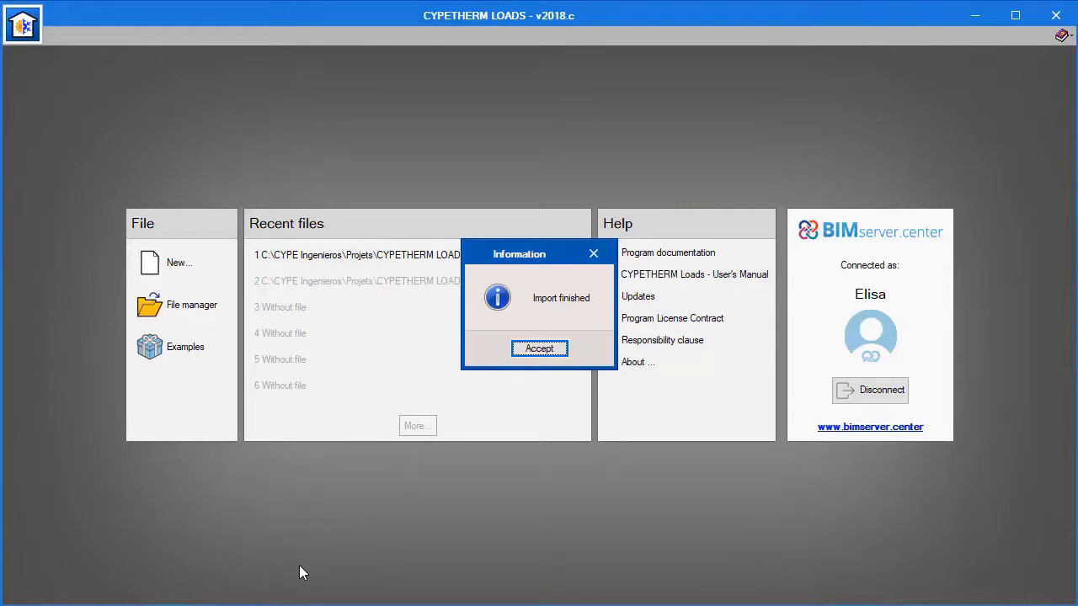
left_click(539, 348)
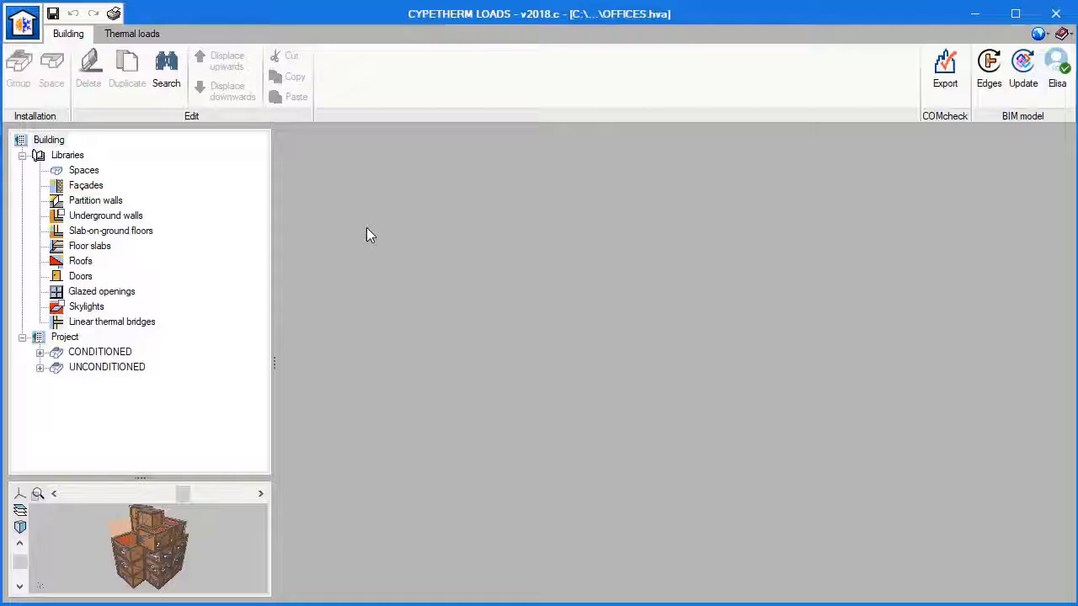
Step: Examine the OFFICE type in the spaces library, including its design temperatures, ventilation and internal heat gains
left_click(85, 171)
double_click(336, 178)
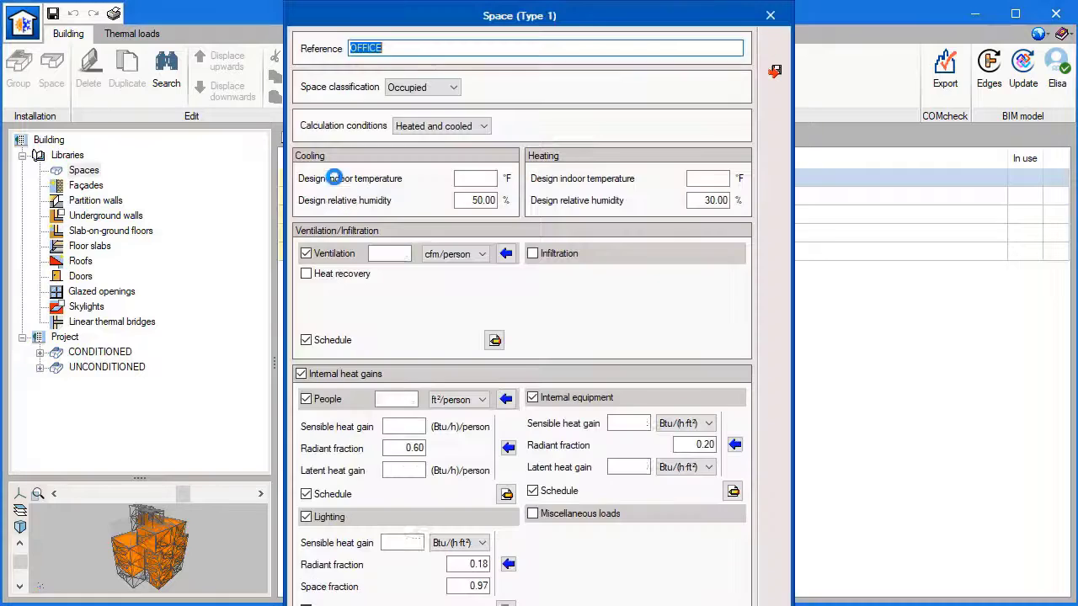
left_click_drag(458, 181, 489, 185)
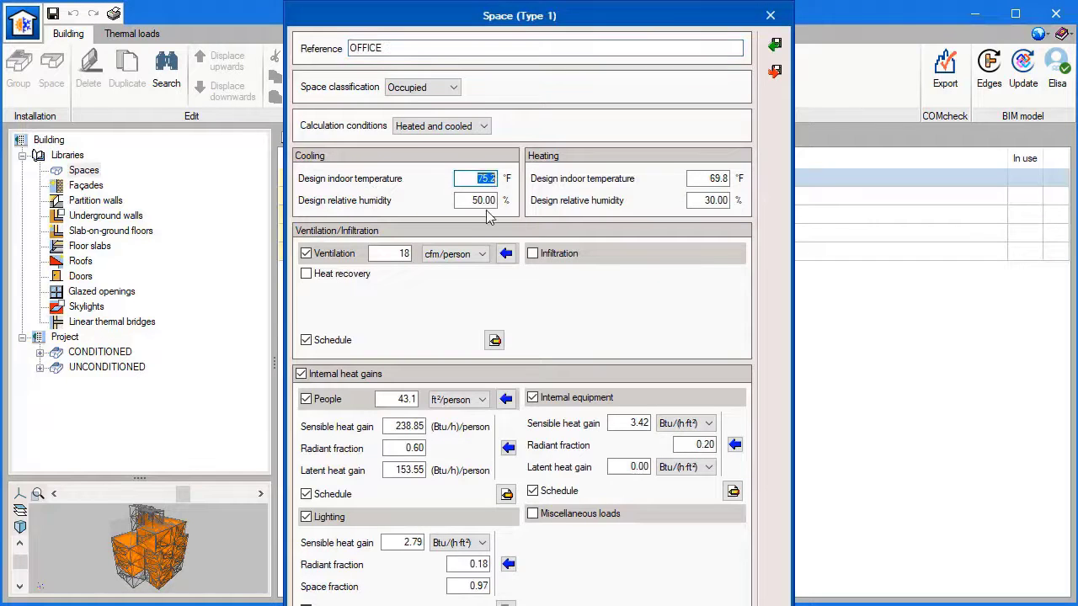
left_click(455, 254)
left_click(451, 263)
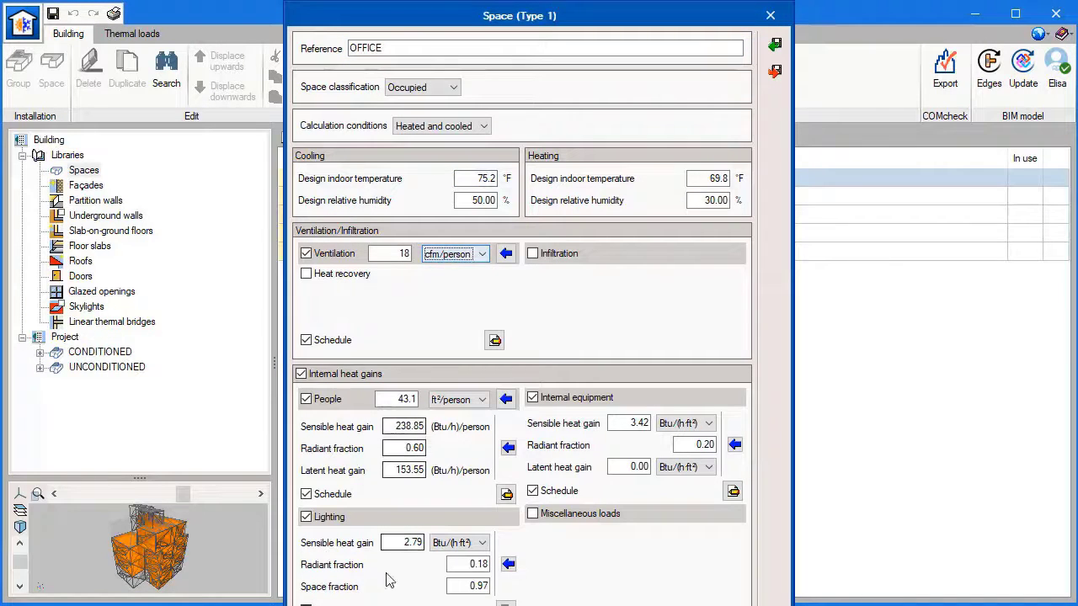
left_click(332, 605)
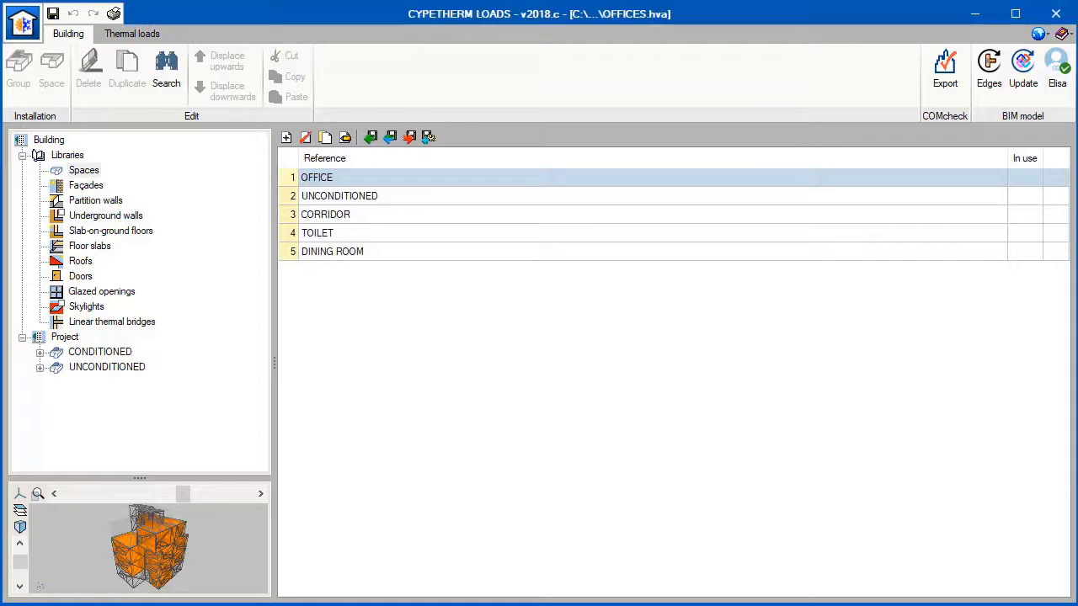
Step: Examine the construction layers and thermal properties of the WALL-1 type in the façades library
left_click(93, 187)
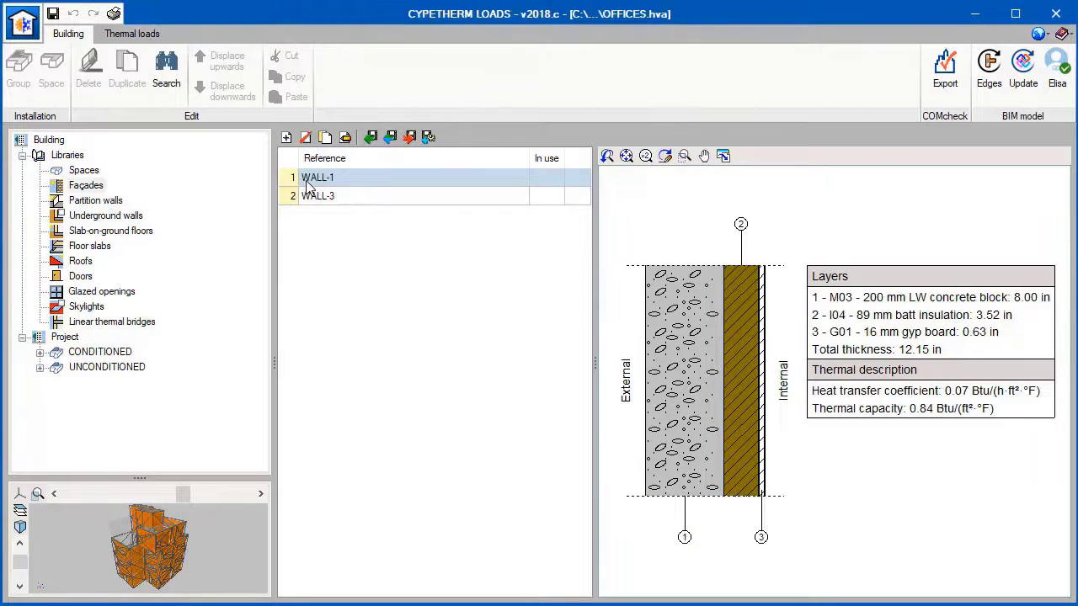
double_click(308, 180)
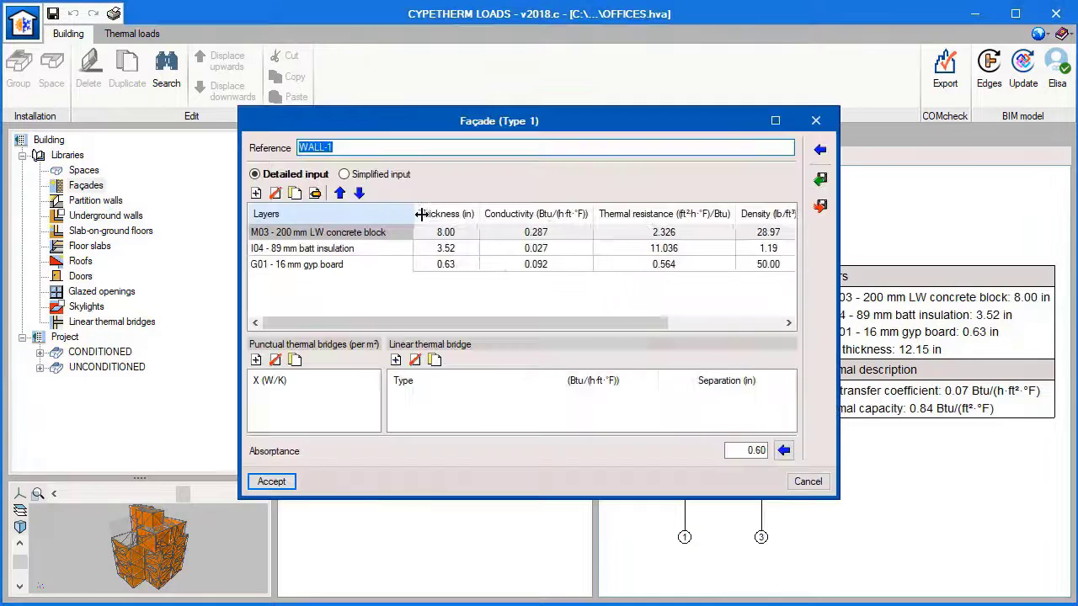
left_click(384, 249)
left_click(271, 482)
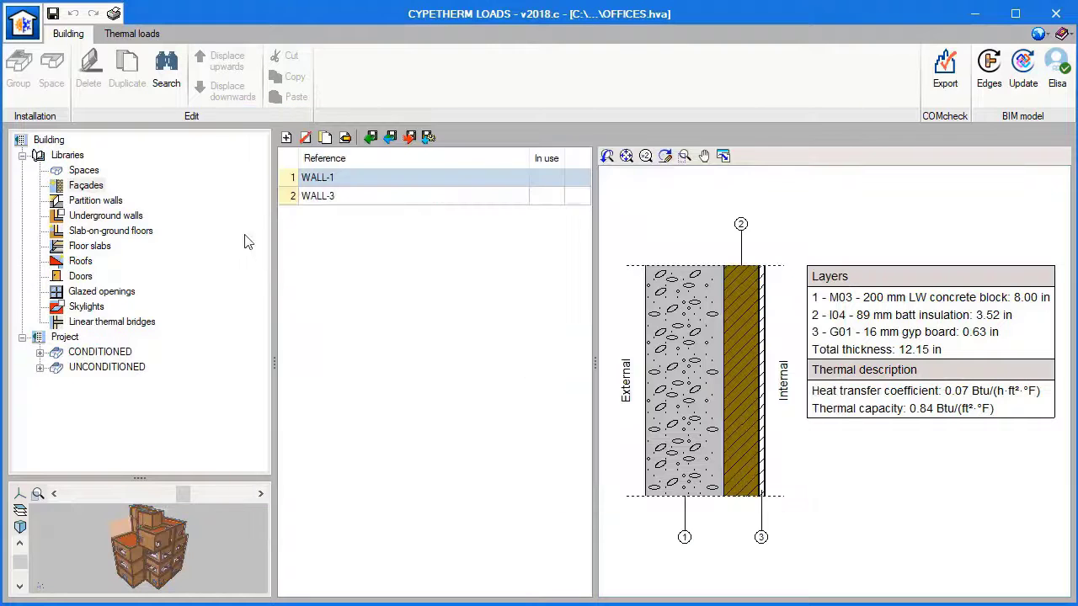
Step: Start importing ASHRAE weather data for the project location, with region 4 - NORTH AND CENTRAL AMERICA and country United States
left_click(154, 36)
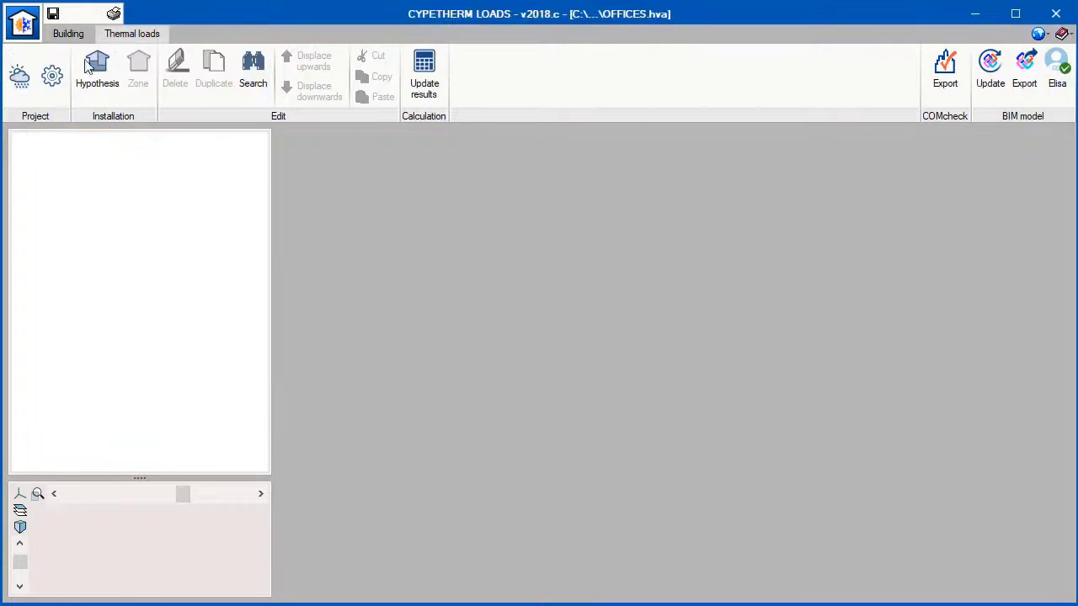
left_click(18, 76)
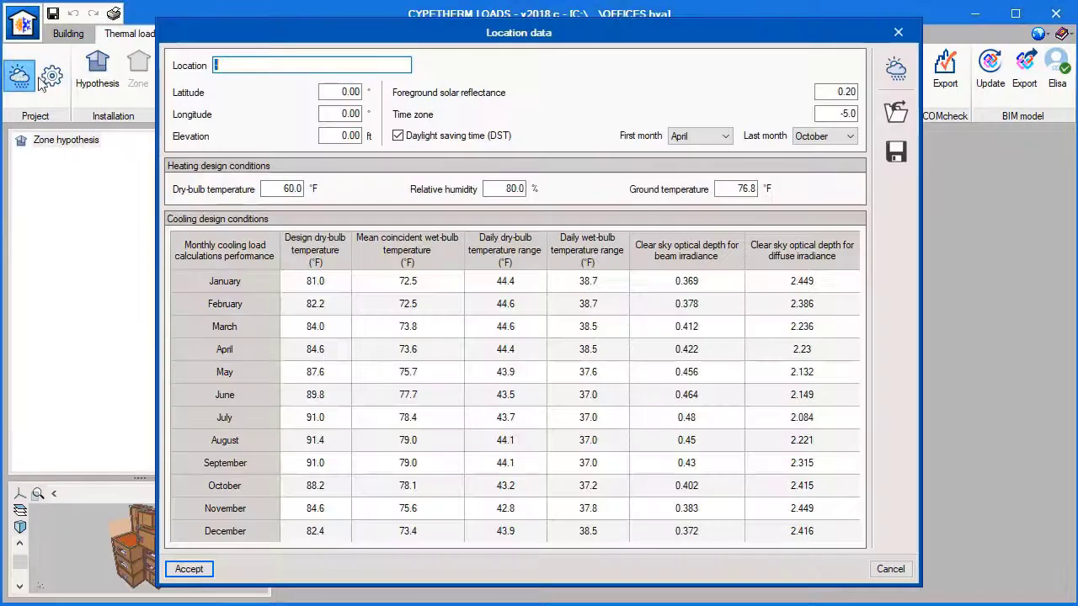
left_click(896, 69)
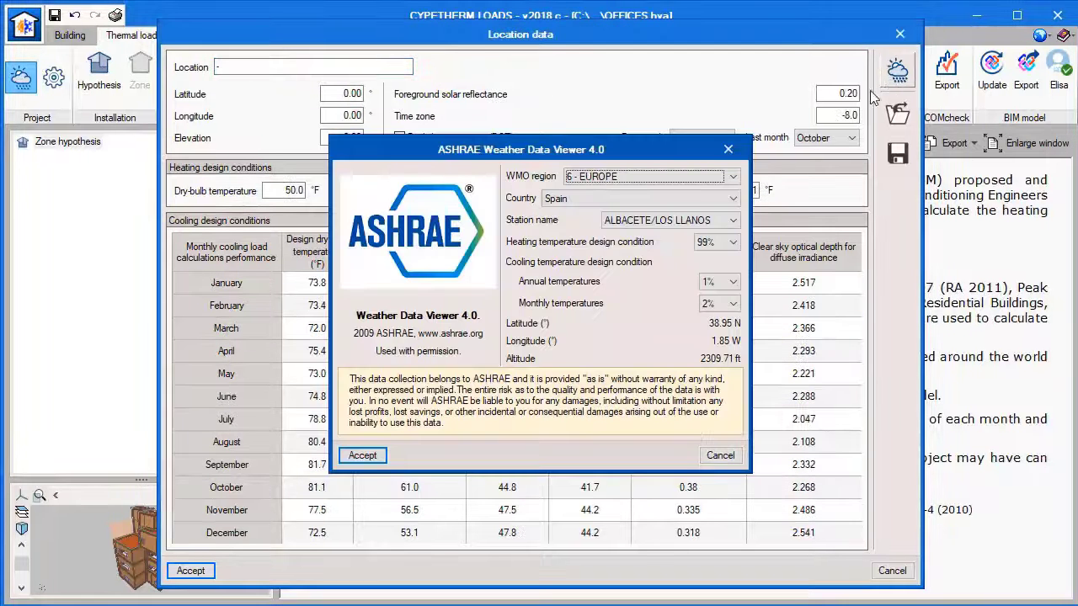
left_click(697, 178)
left_click(688, 225)
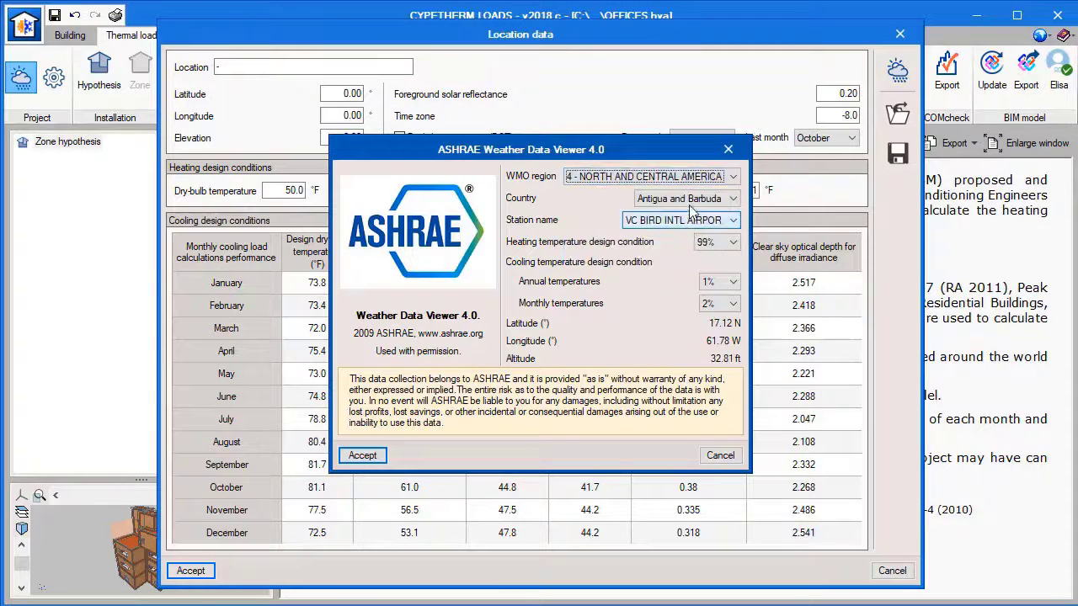
left_click(690, 201)
left_click(678, 465)
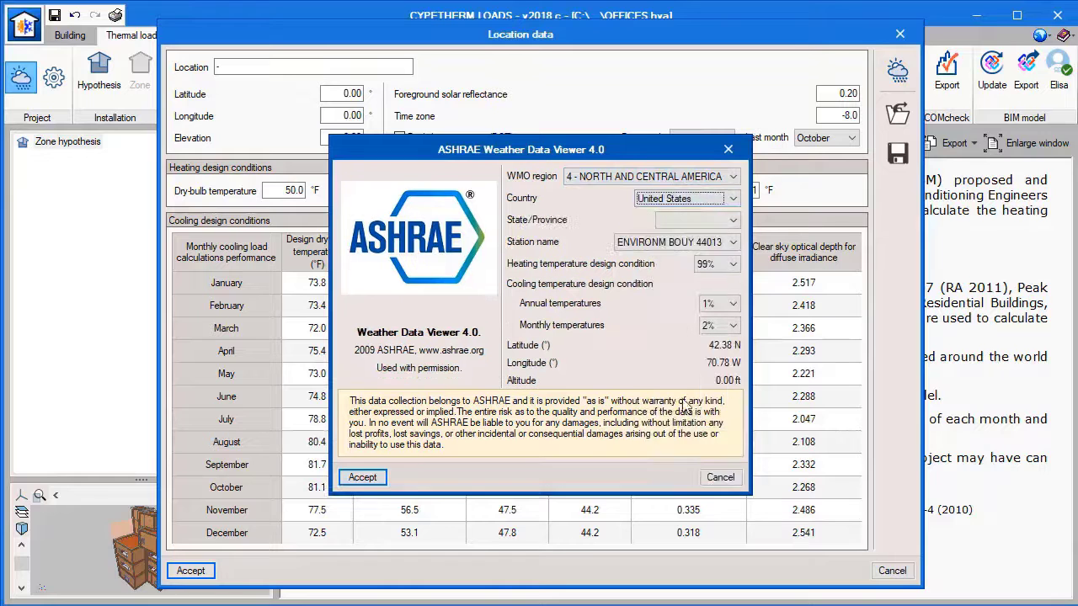
Step: Select the LOS ANGELES INTL ARPT station in California and apply its weather data to the project location
left_click(690, 220)
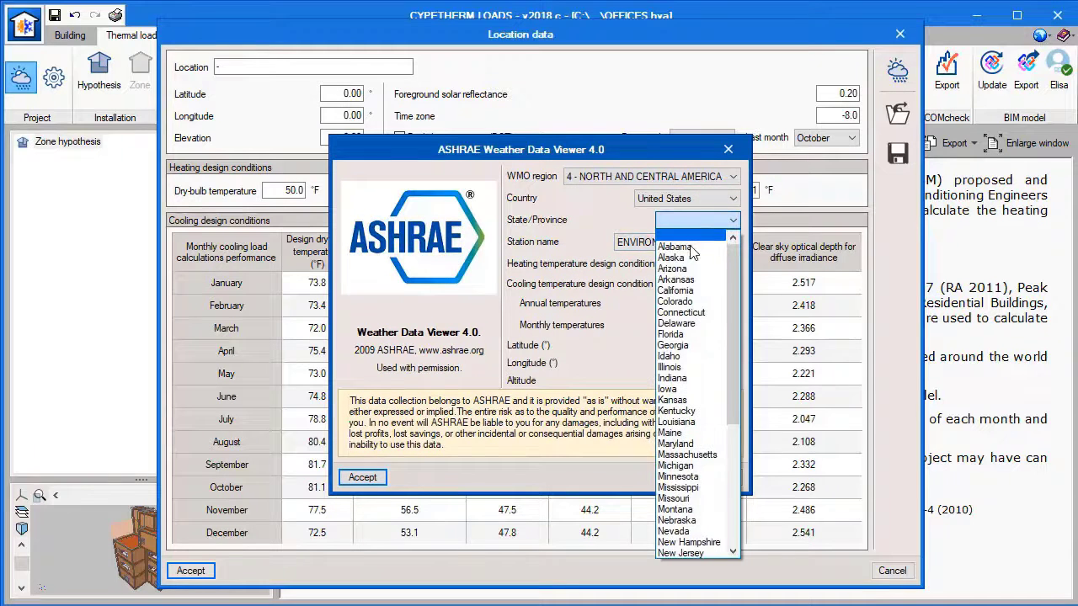
left_click(676, 290)
left_click(687, 245)
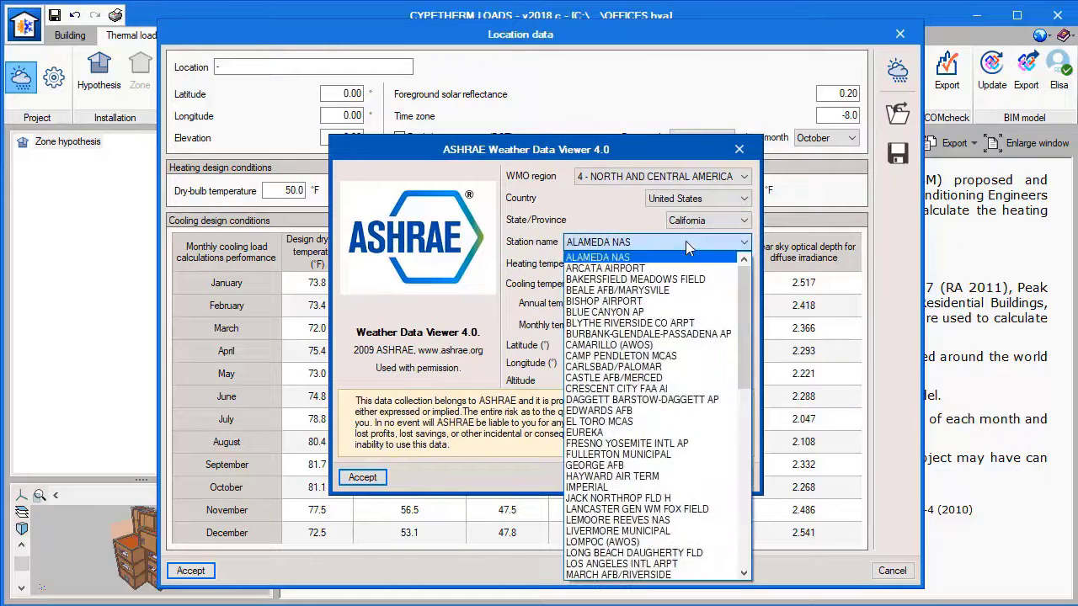
left_click(639, 564)
left_click(371, 486)
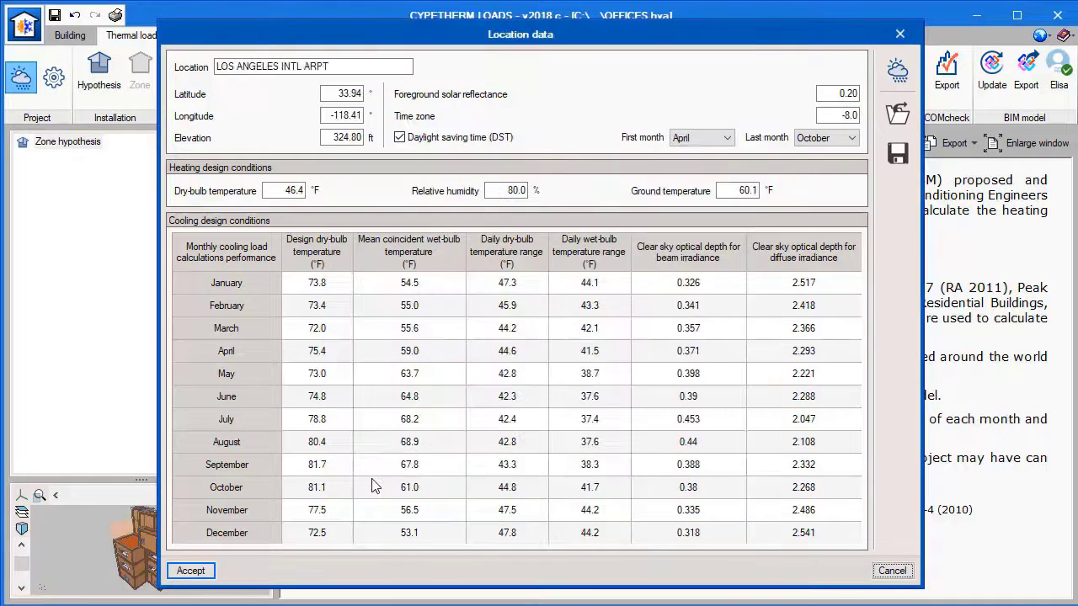
left_click(190, 571)
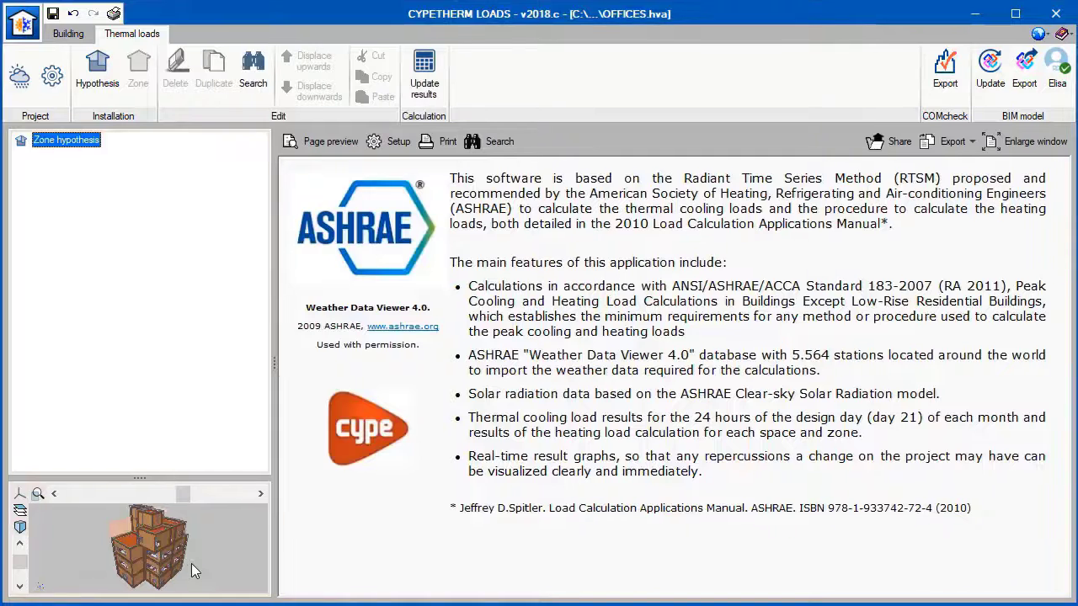
Step: Create a calculation hypothesis and add a zone to it containing all the CONDITIONED spaces
left_click(97, 74)
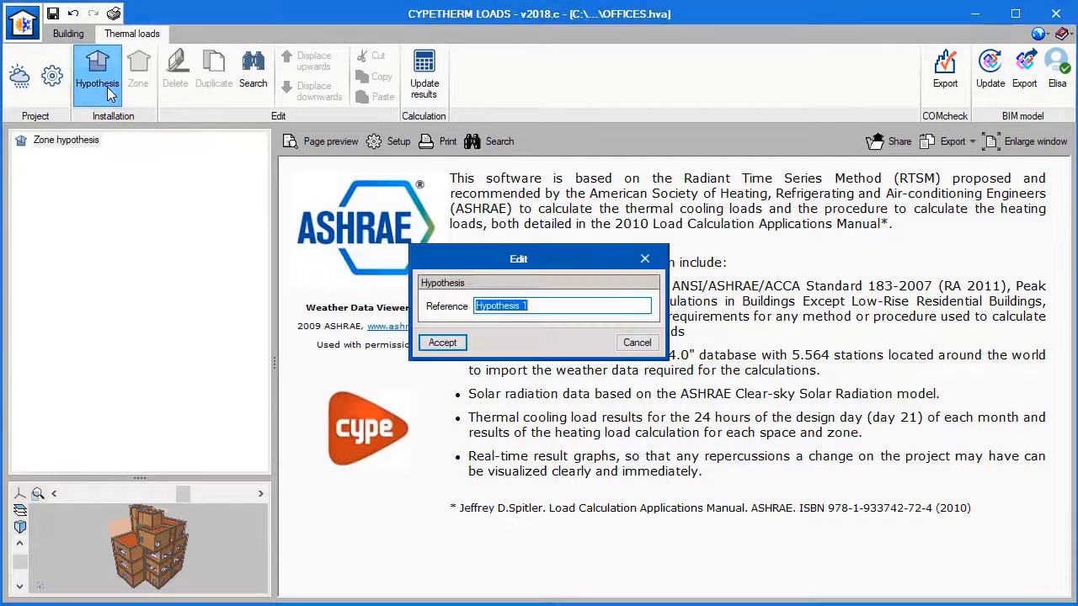
left_click(425, 347)
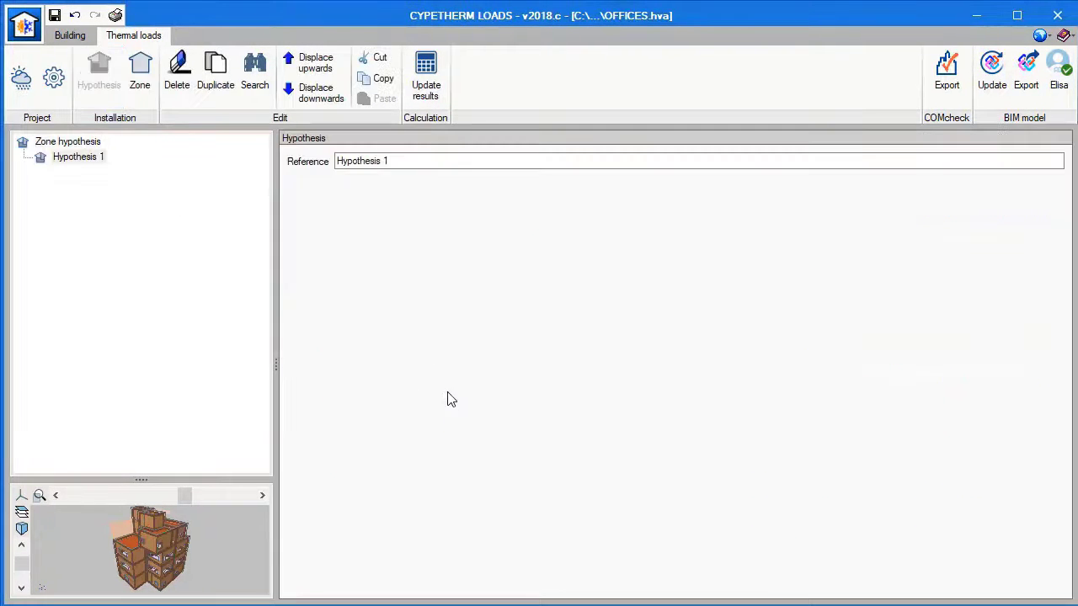
left_click(140, 74)
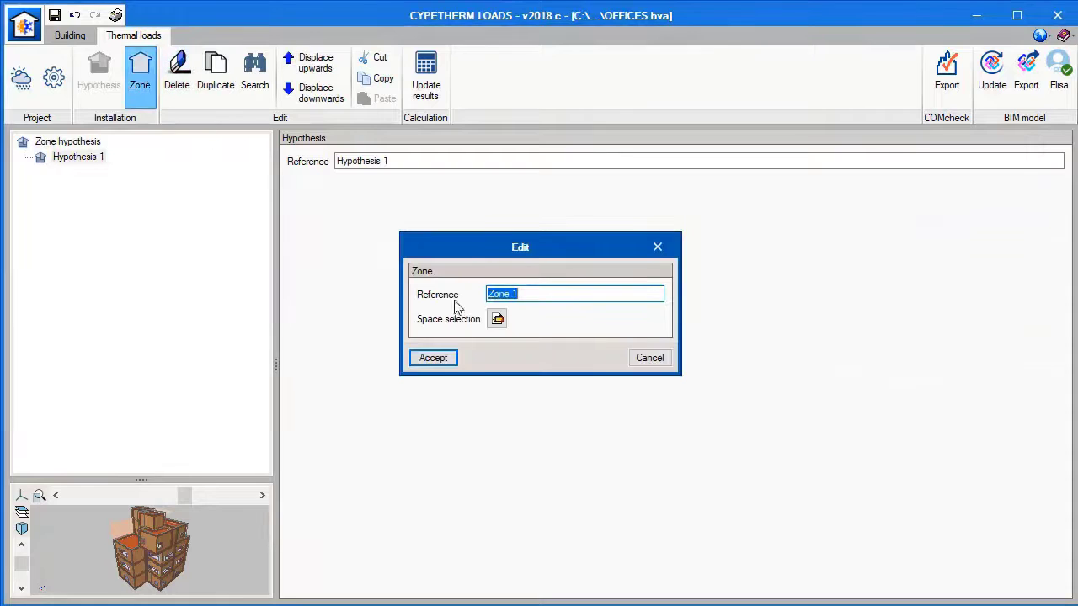
left_click(495, 319)
left_click(449, 113)
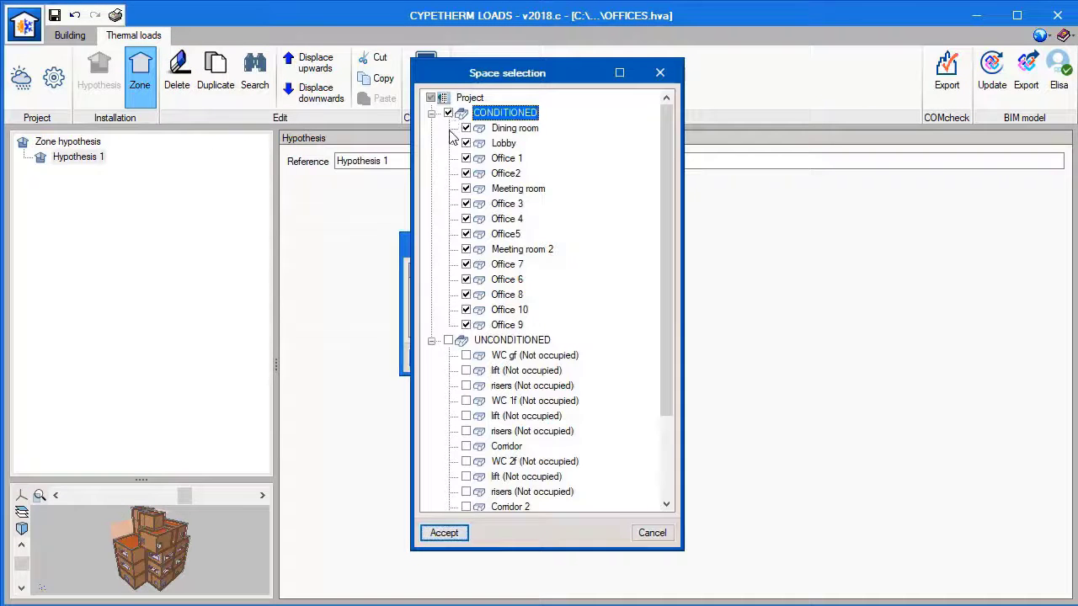
left_click(441, 530)
left_click(431, 358)
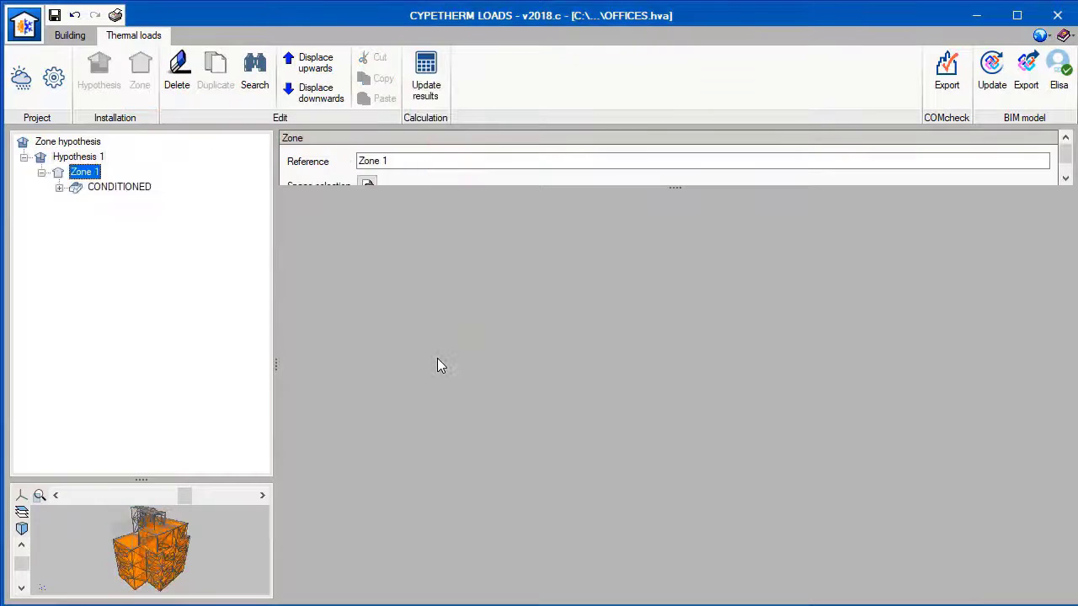
Step: Calculate the thermal loads and review the cooling loads summary in the zone's complete report
left_click(428, 85)
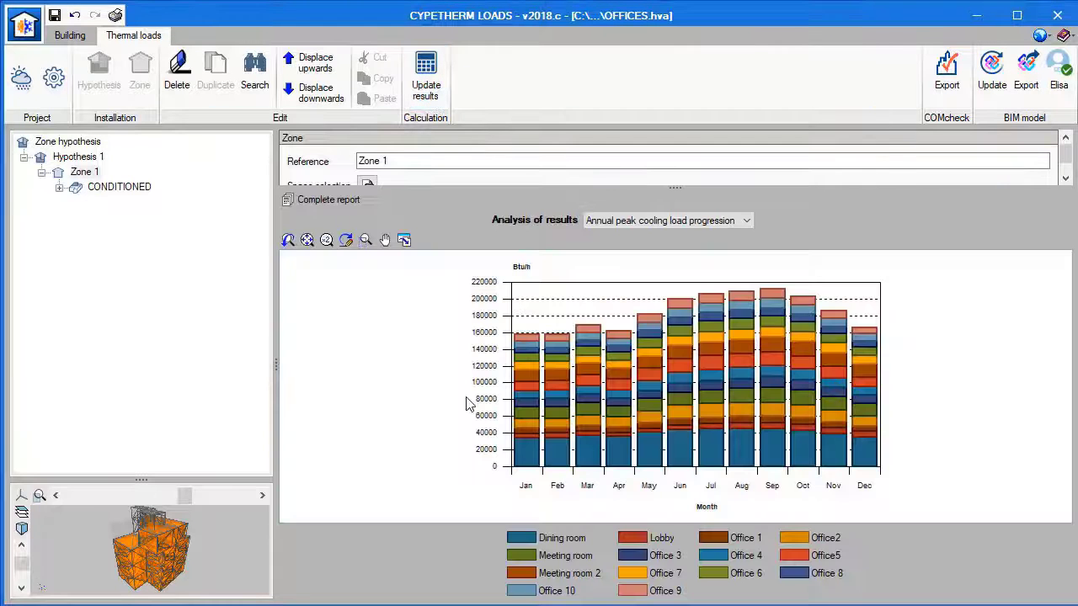
left_click(334, 200)
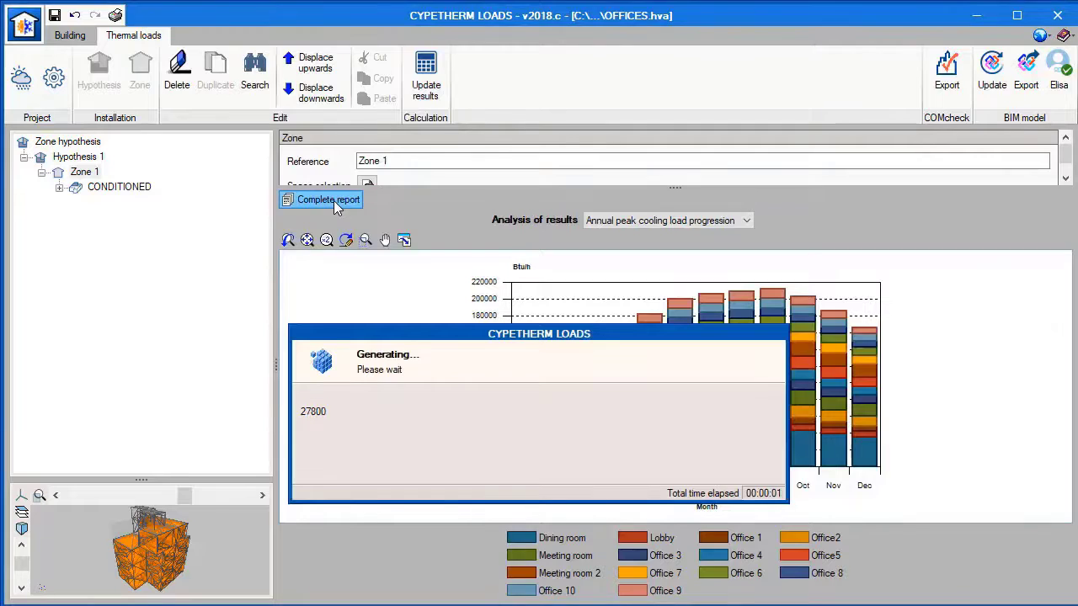
scroll(984, 513, "down", 8)
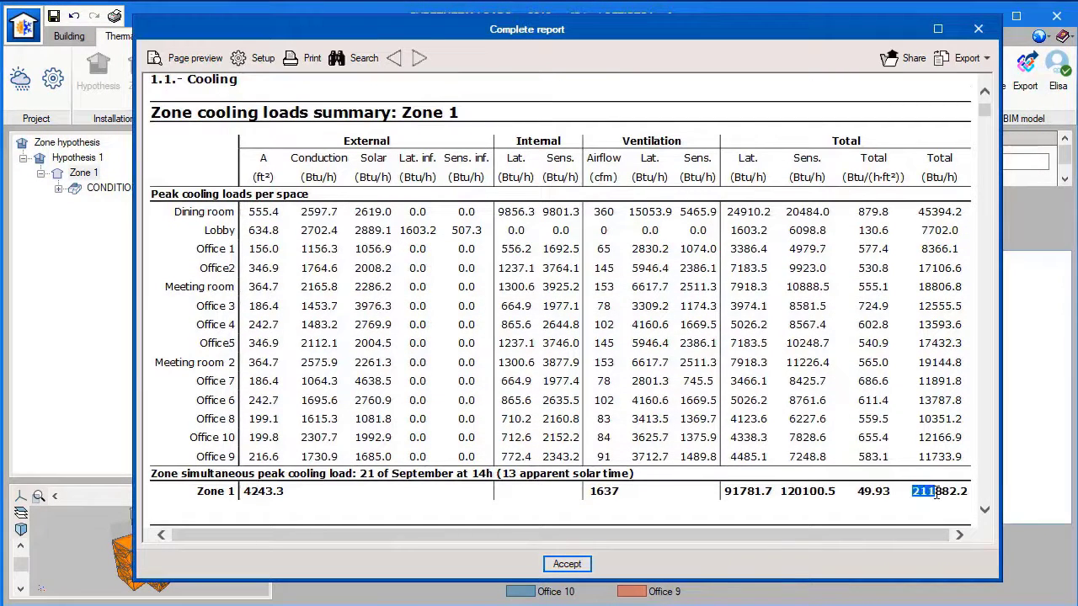
left_click(577, 564)
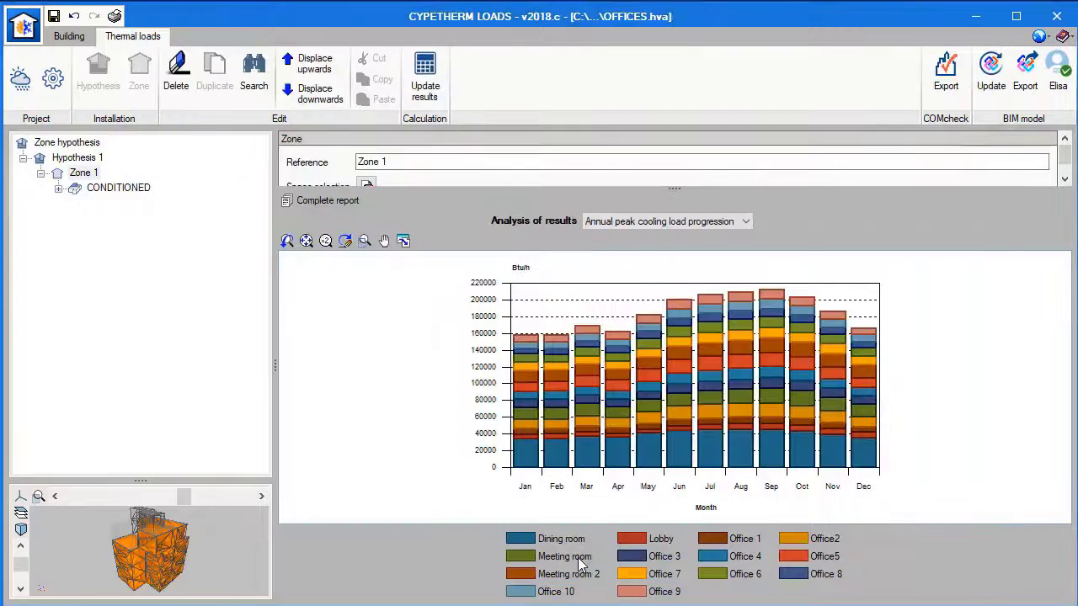
Step: Export the thermal load results to the BIM project in IFC format as Offices CYPETHERM LOADS
left_click(1025, 84)
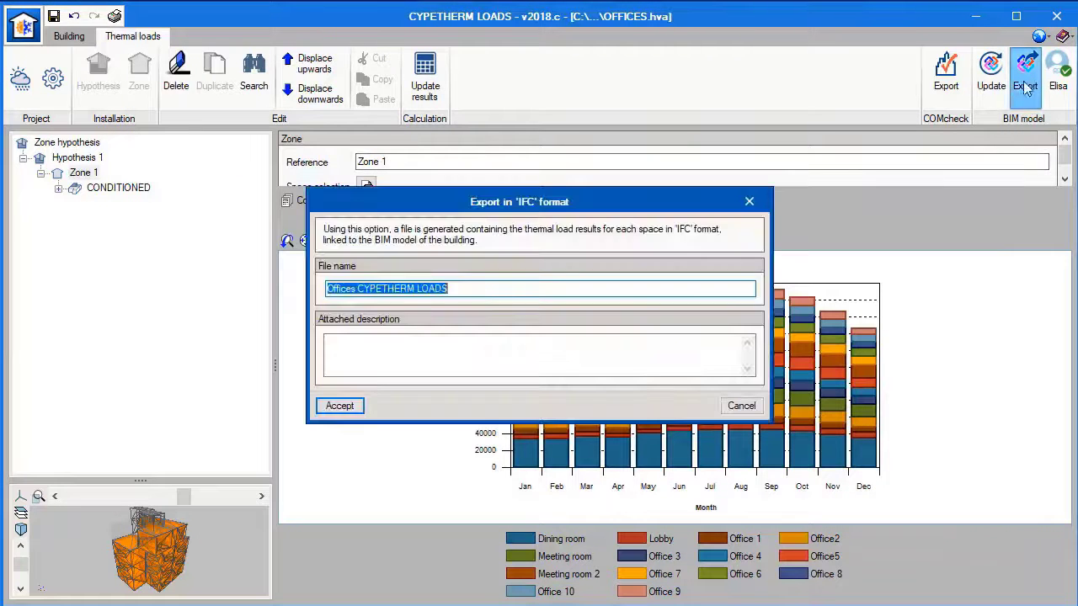
left_click(340, 406)
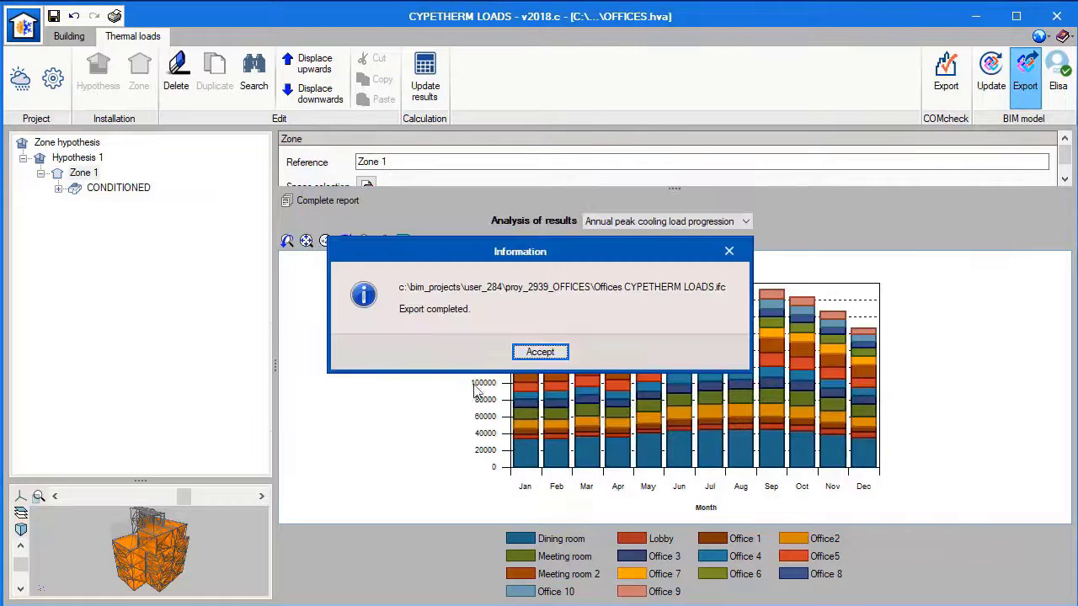
left_click(540, 352)
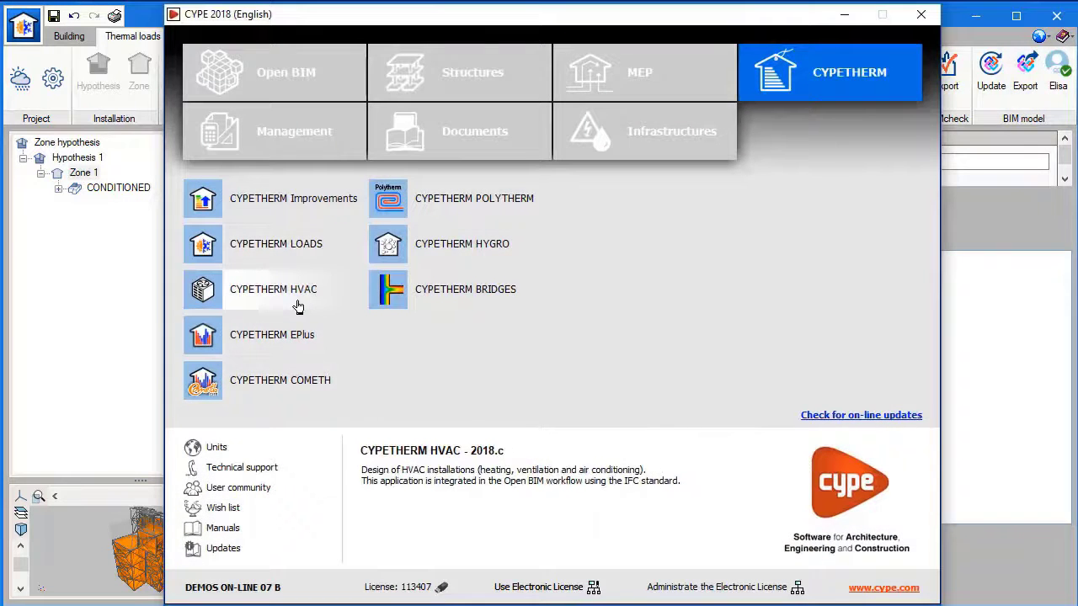
Step: Switch to CYPETHERM HVAC and create a new project file named OFFICES, linked to the OFFICES project on BIMserver.center
left_click(298, 307)
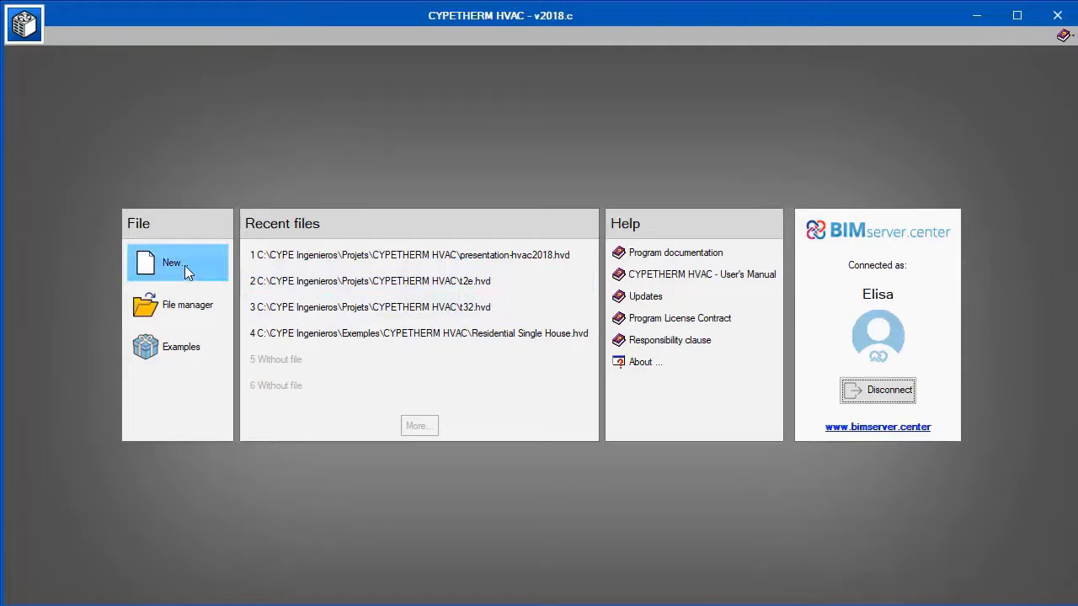
left_click(185, 266)
type("OFFICES")
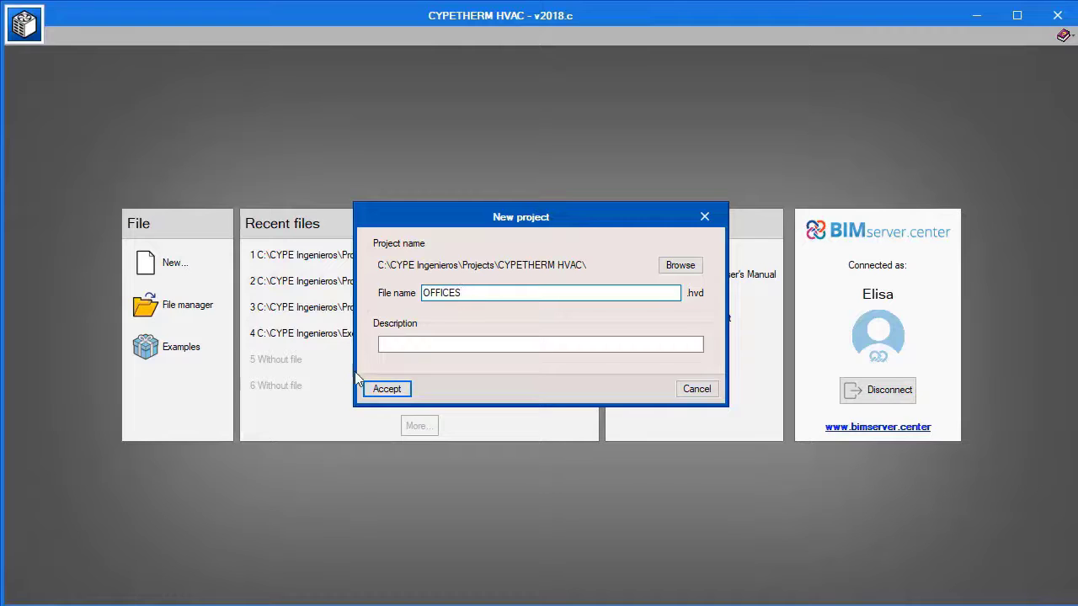
left_click(383, 389)
left_click(431, 346)
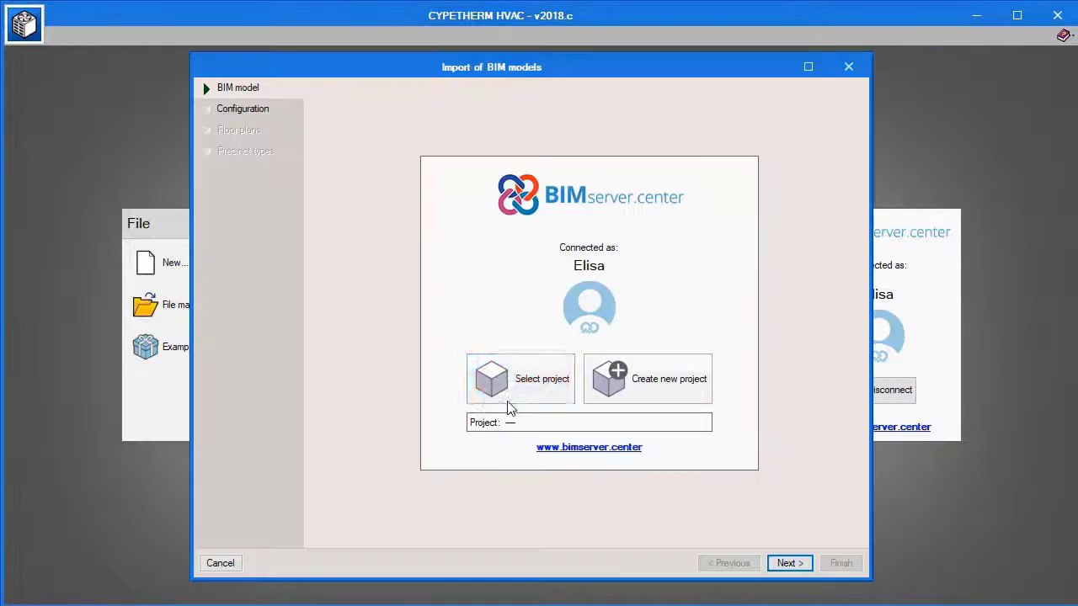
left_click(509, 404)
double_click(340, 291)
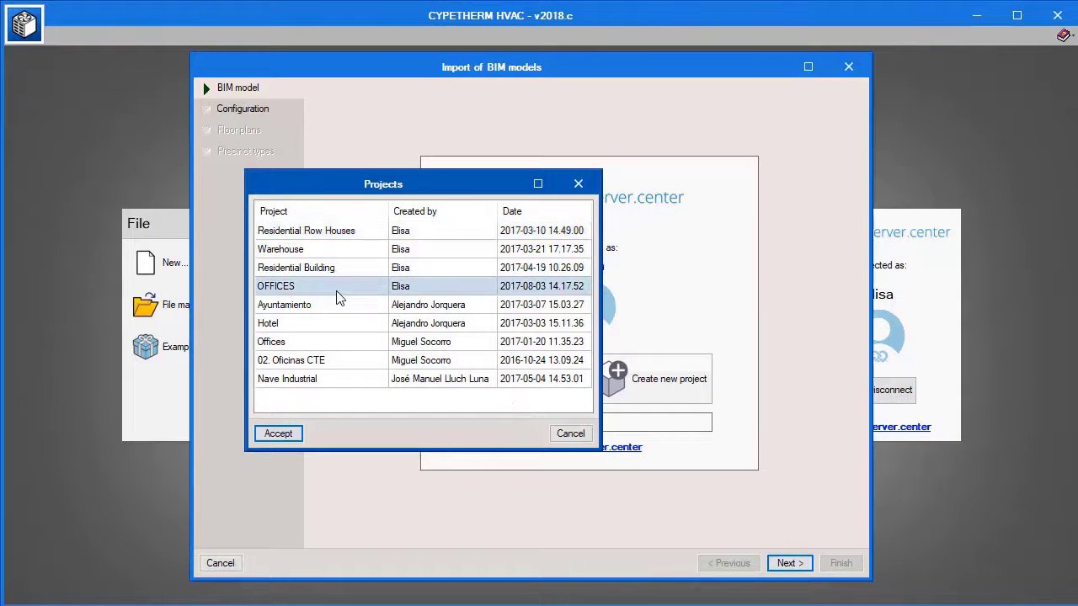
left_click(777, 564)
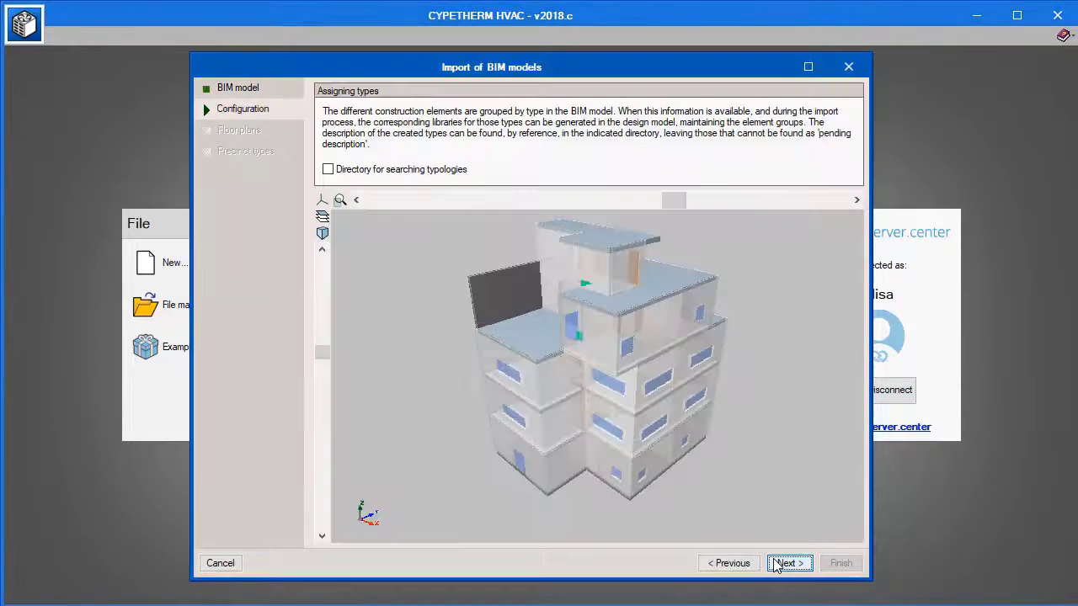
Step: Enable the directory for searching typologies in the BIM import and set it to the Library folder inside CYPE Ingenieros
left_click(329, 169)
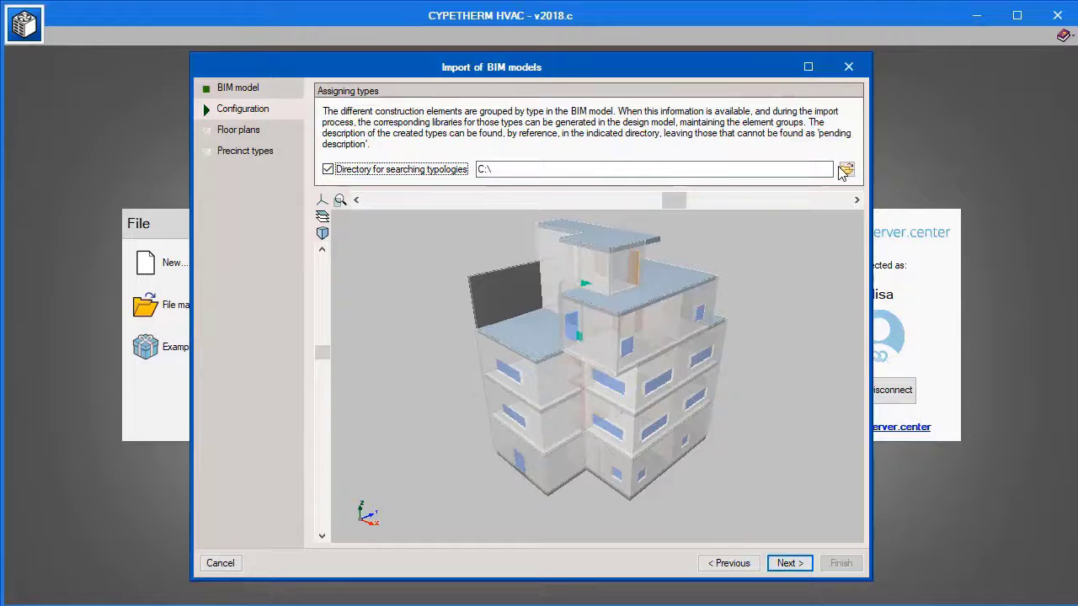
left_click(846, 169)
double_click(432, 292)
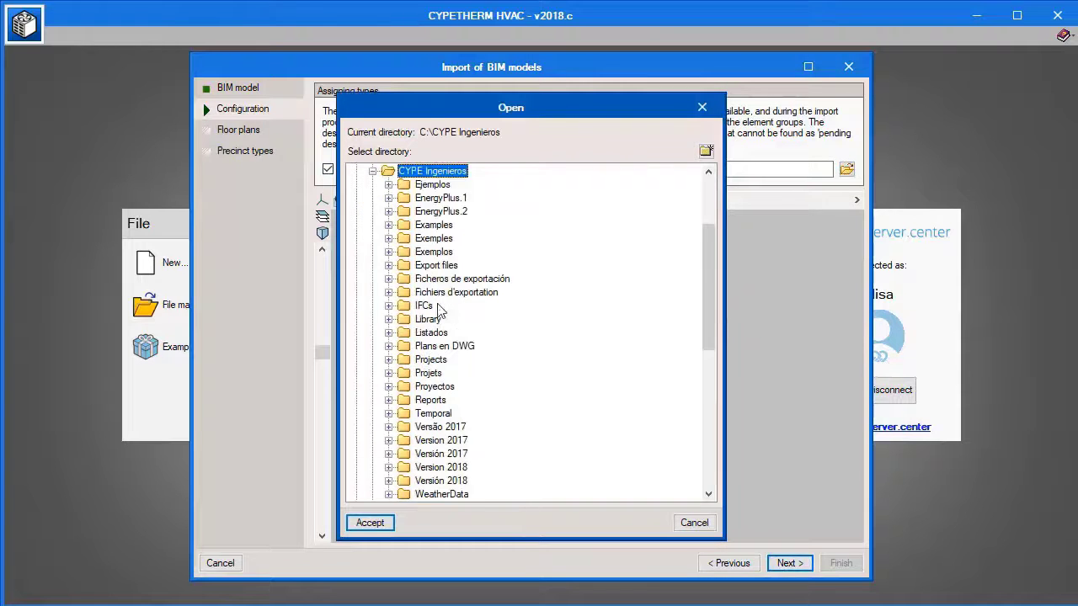
left_click(432, 319)
left_click(369, 523)
Step: Keep all floors from Ground floor to Roof selected and finish importing the BIM model
left_click(782, 560)
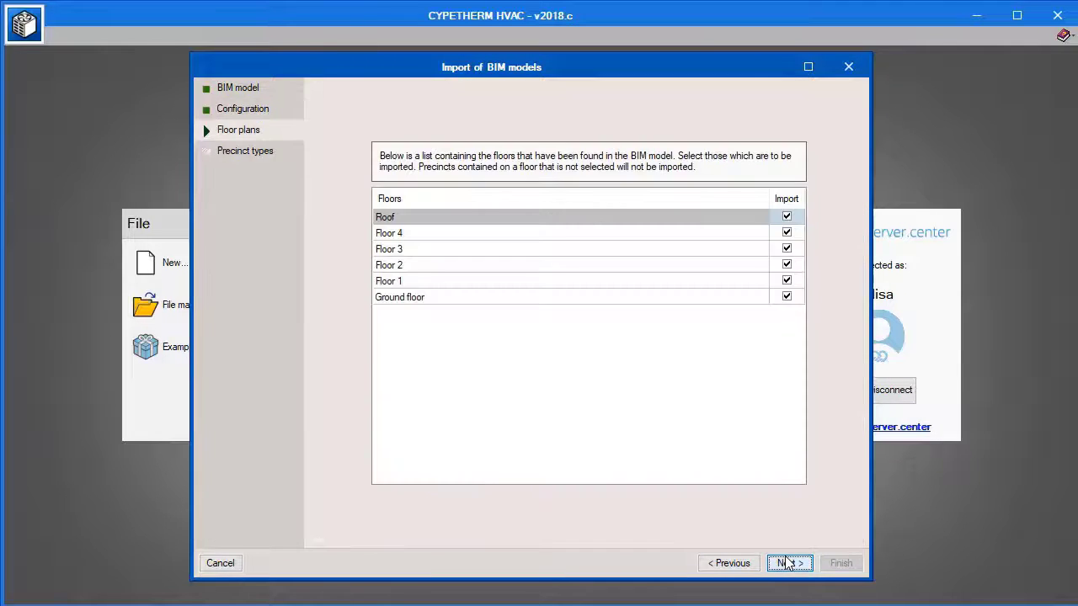
left_click(784, 558)
left_click(831, 564)
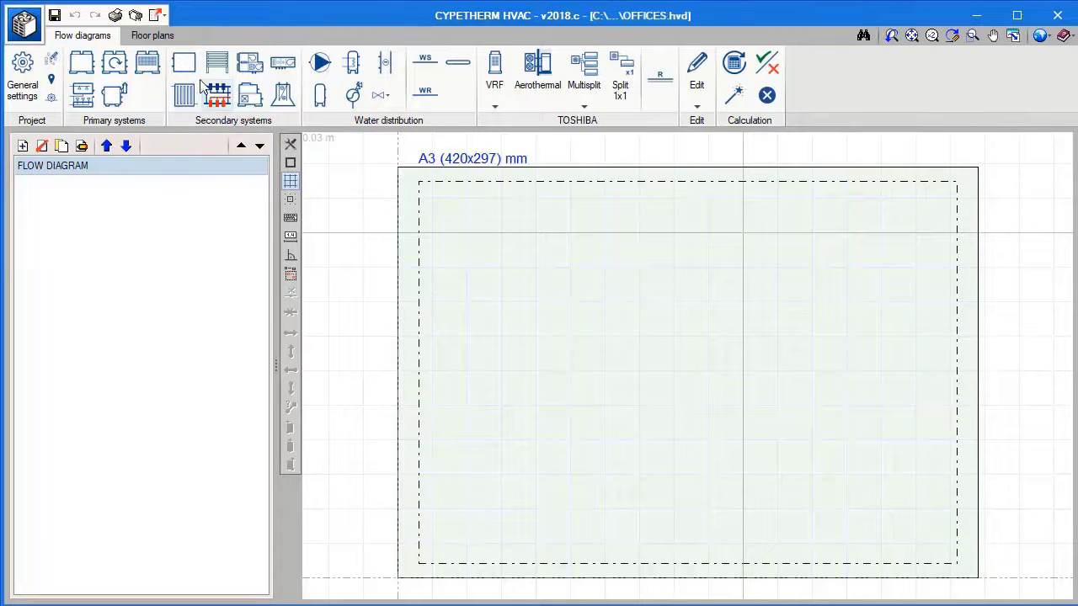
Step: Place a Toshiba 4-way cassette VRF indoor unit, model MMU-AP0094HP1-E, in Office 1 on the ground floor plan
left_click(165, 38)
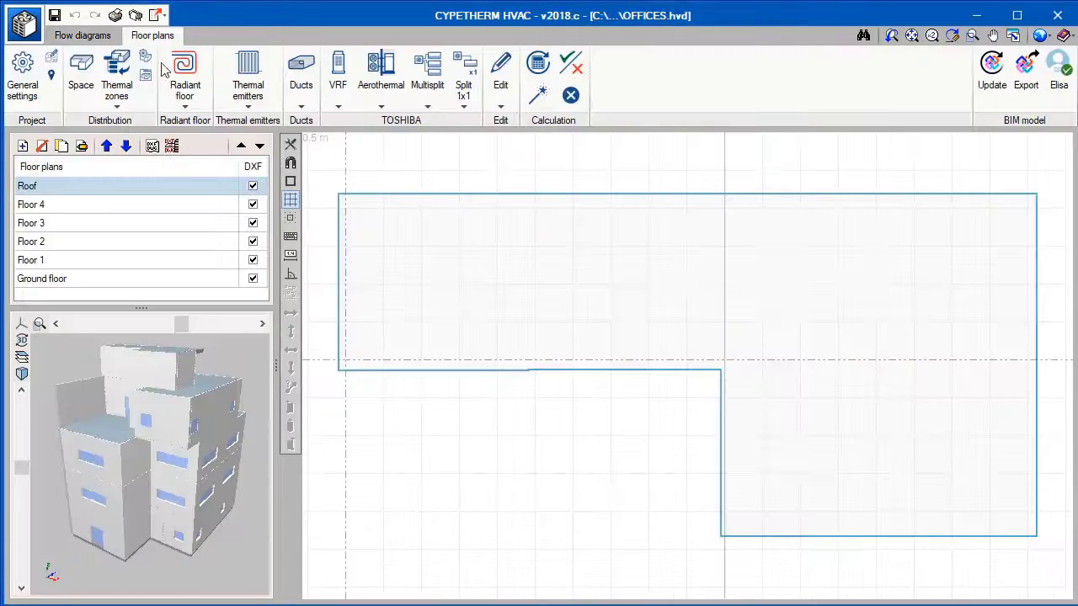
left_click(90, 278)
mouse_move(819, 377)
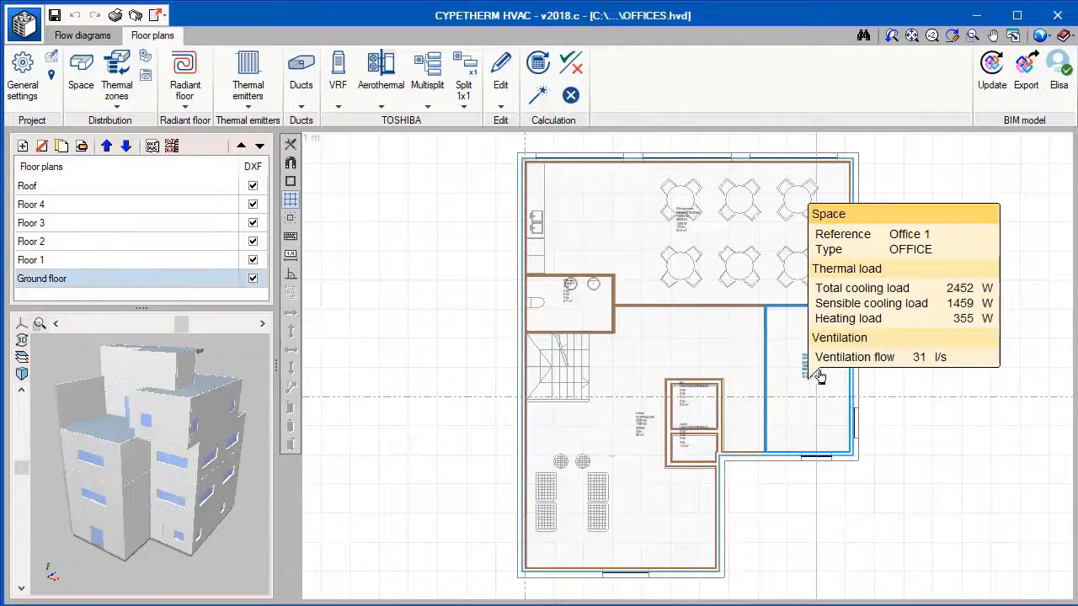
left_click(338, 88)
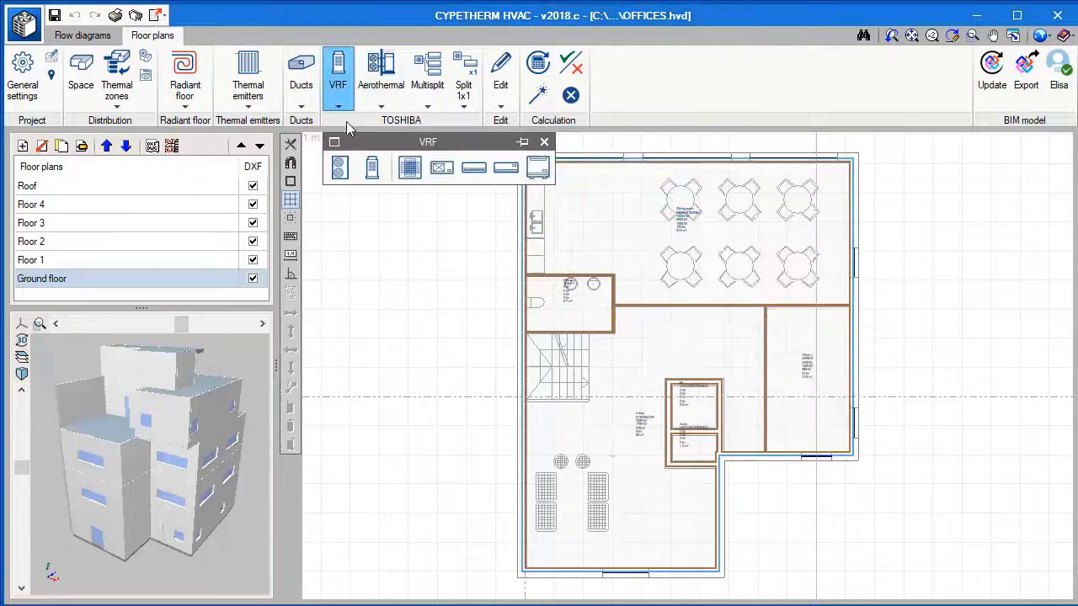
left_click_drag(352, 137, 353, 144)
left_click(374, 151)
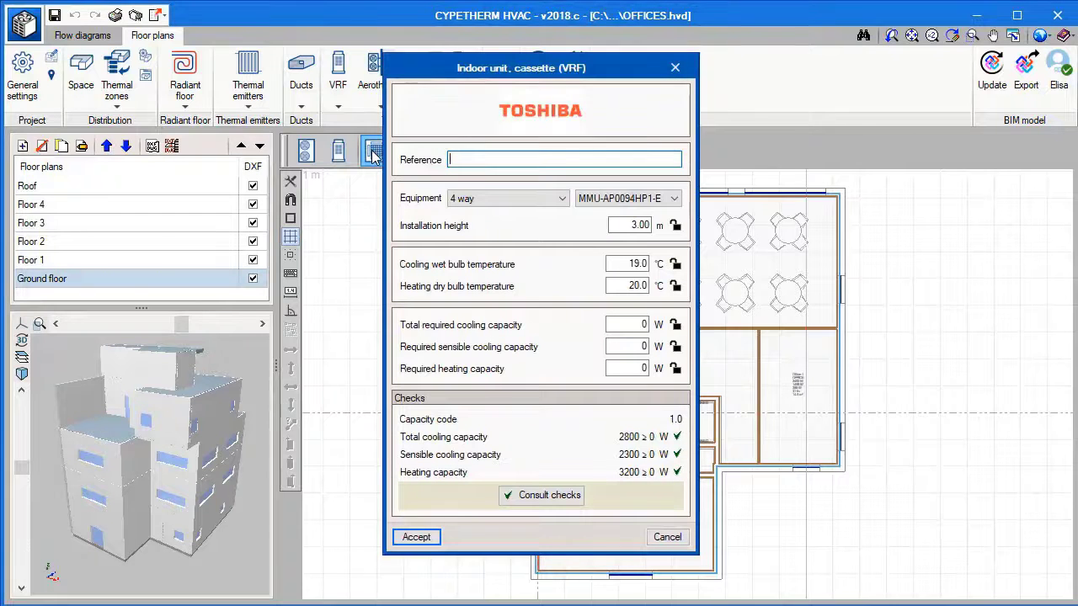
left_click(415, 537)
scroll(796, 410, "up", 5)
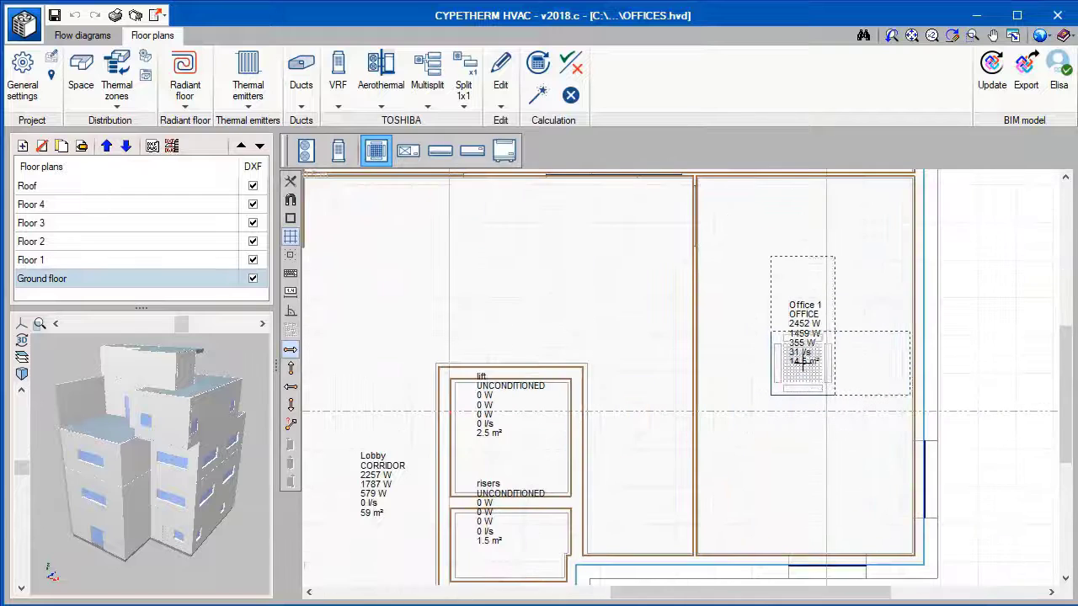
left_click(803, 368)
Step: Move the Office 1 text label away from the cassette unit into a clear area of the room
left_click(500, 75)
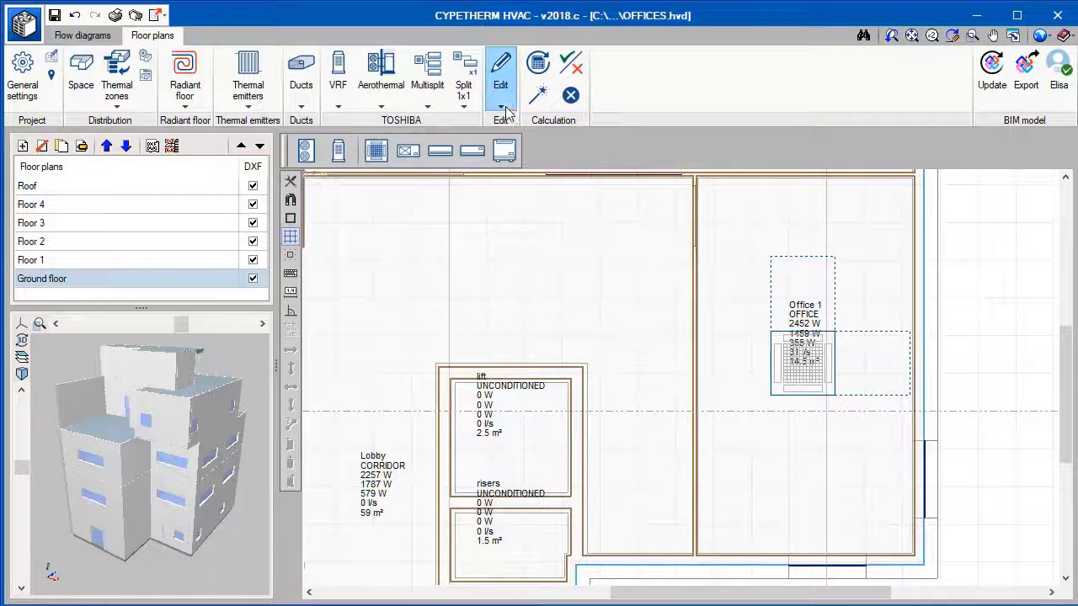
left_click_drag(504, 183, 434, 150)
left_click(337, 150)
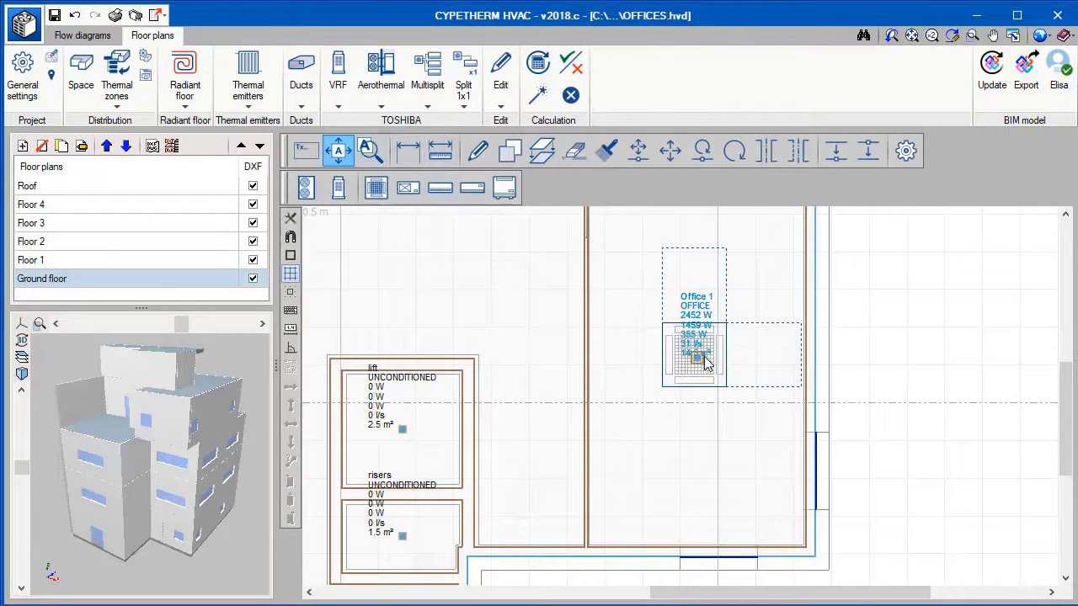
left_click(699, 356)
middle_click_drag(692, 342, 695, 379)
left_click(628, 284)
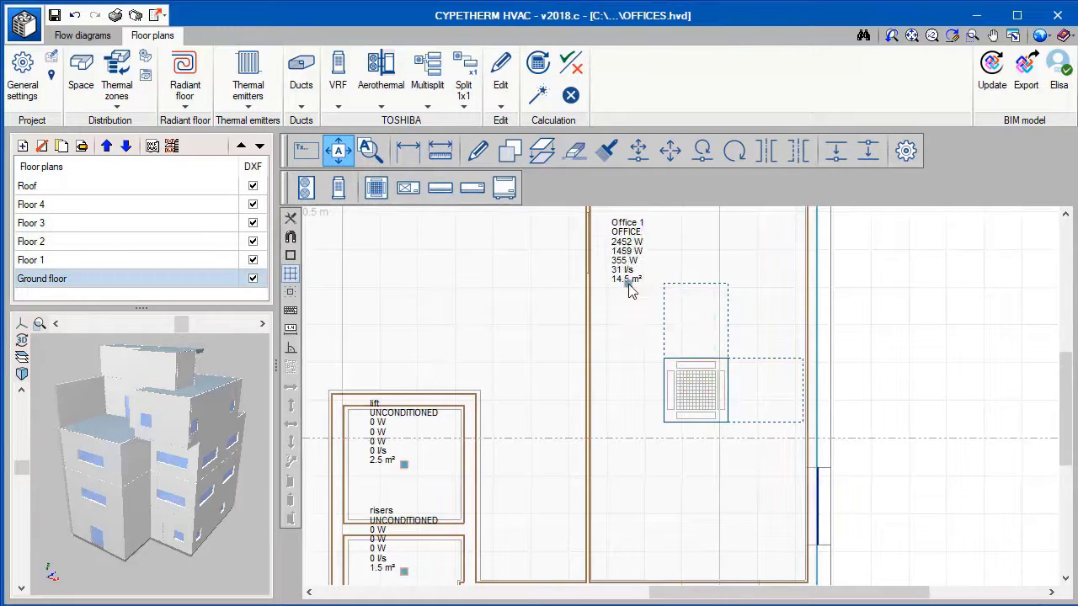
Step: Display the Floor 1 plan and change the measurement units to the I-P system
left_click(198, 263)
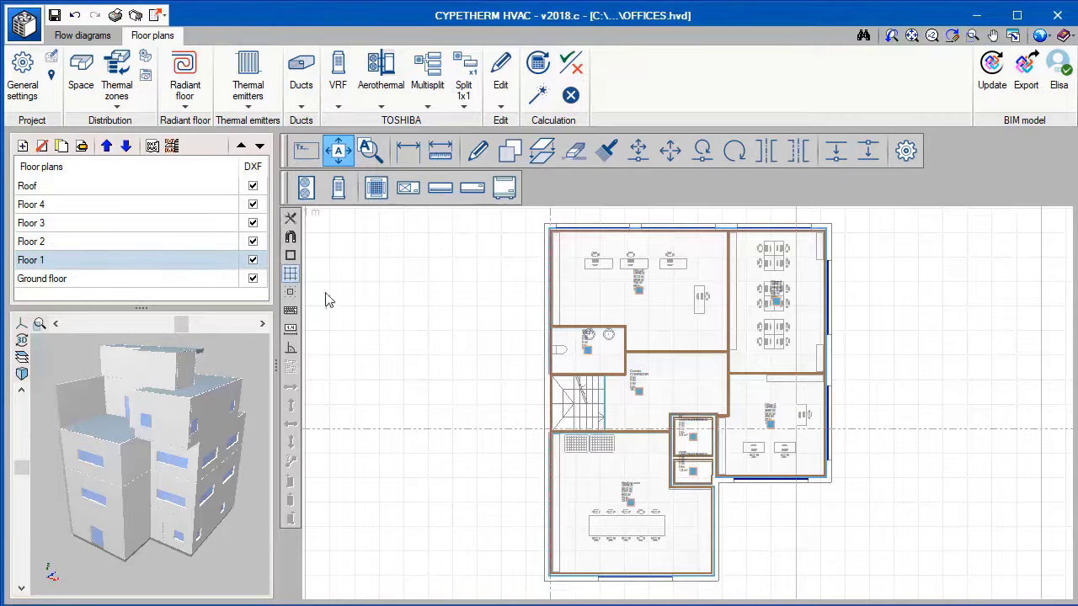
scroll(770, 417, "up", 5)
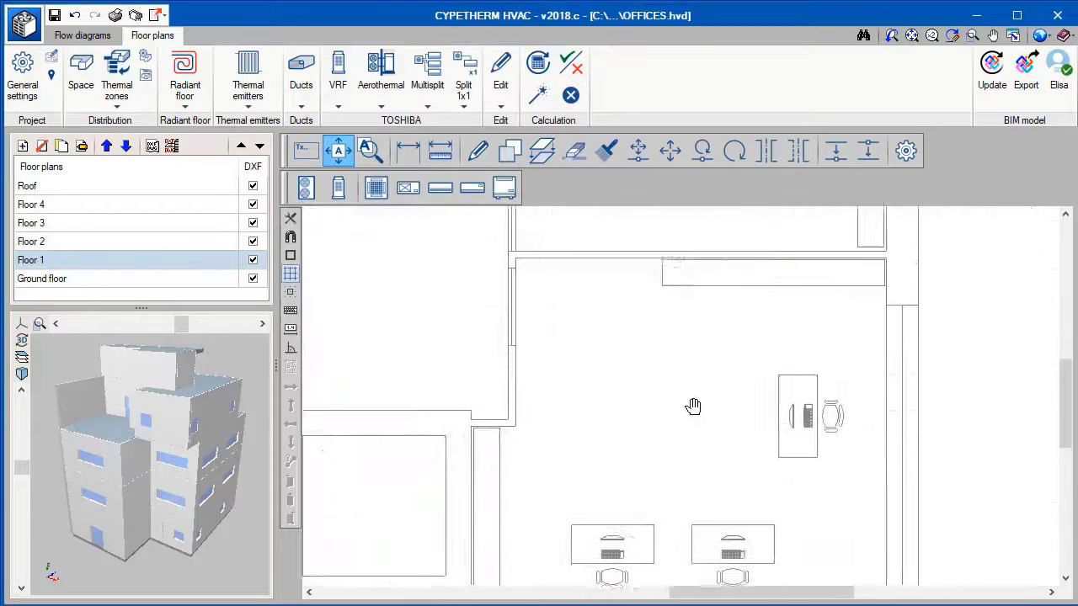
left_click(1043, 37)
left_click(1054, 56)
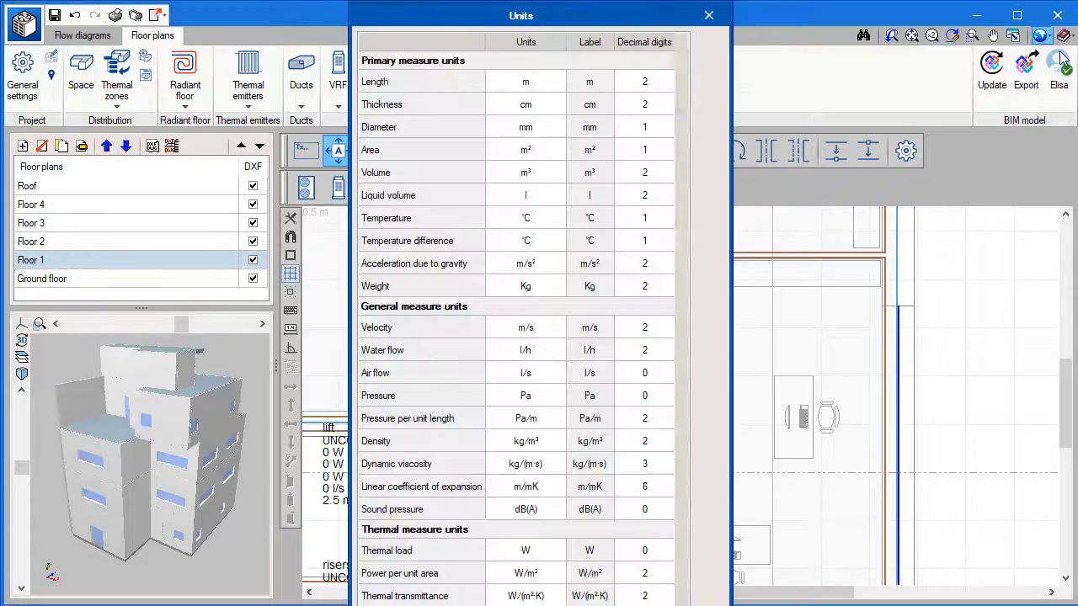
left_click(712, 45)
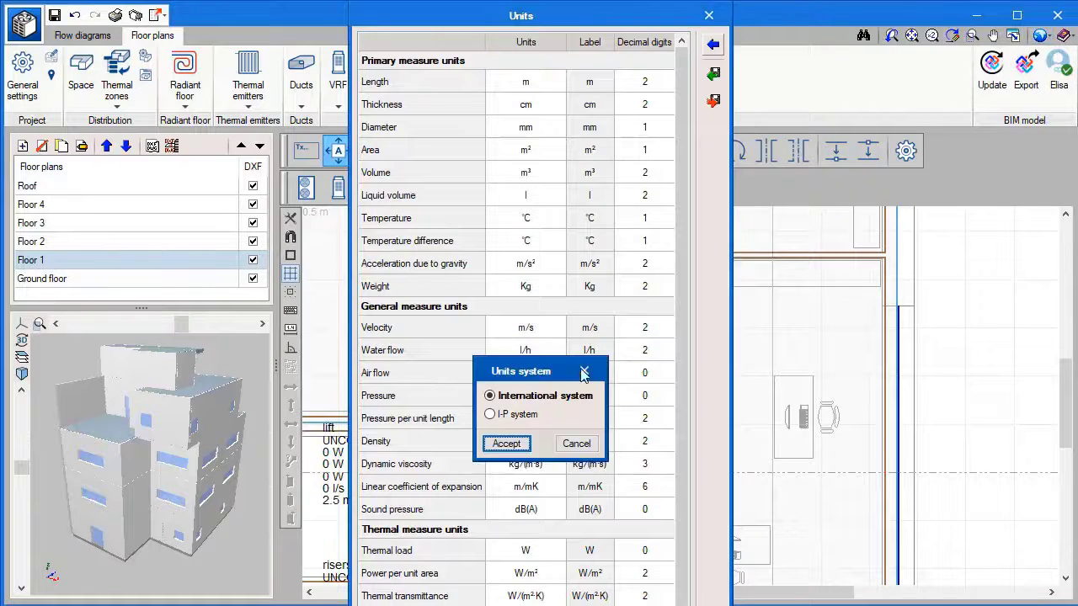
left_click(532, 416)
left_click(514, 444)
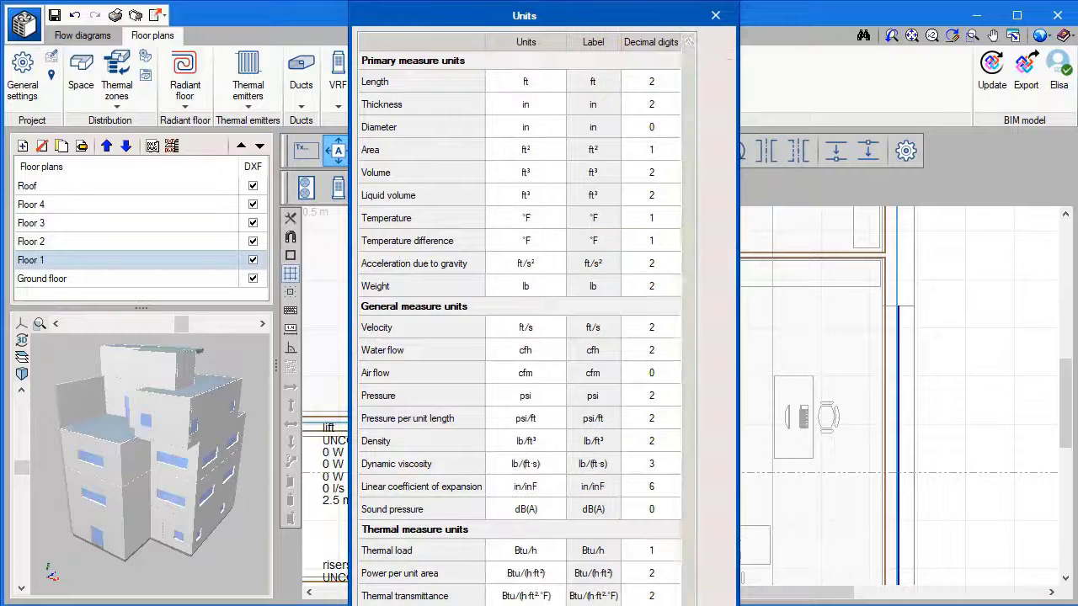
key("Return")
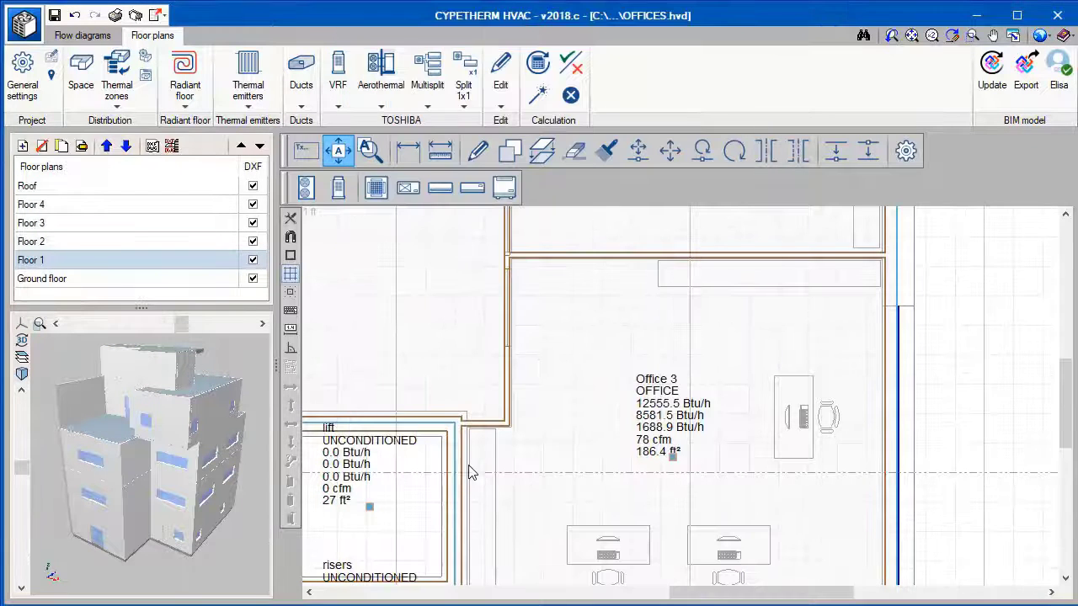
Step: Place a wall-mounted VRF indoor unit with reference OF3, model MMK-AP0054MHP1-E, near the upper wall of Office 3
left_click(472, 187)
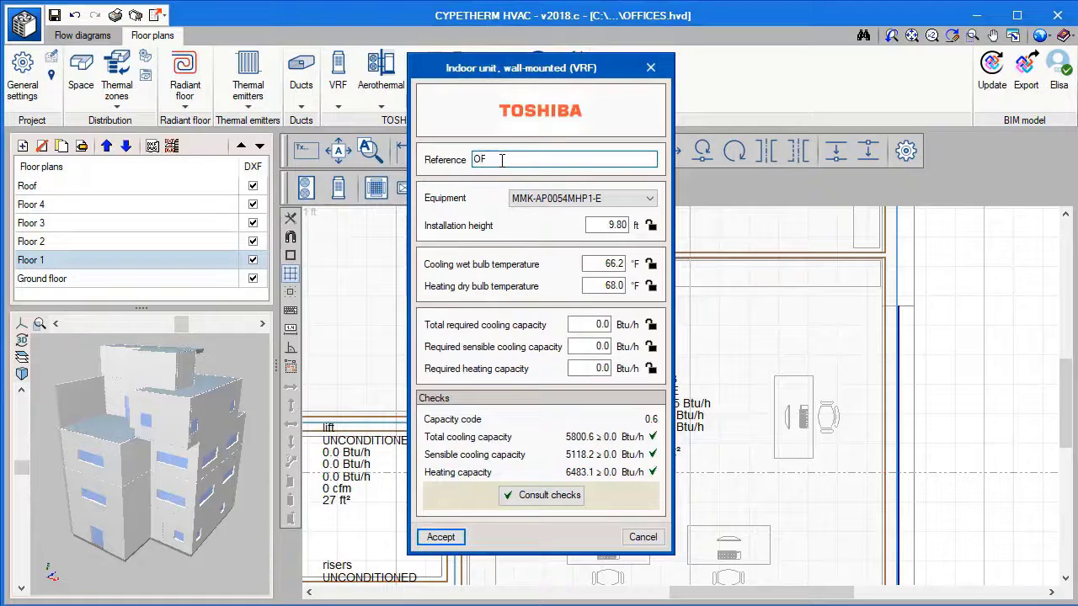
left_click(441, 536)
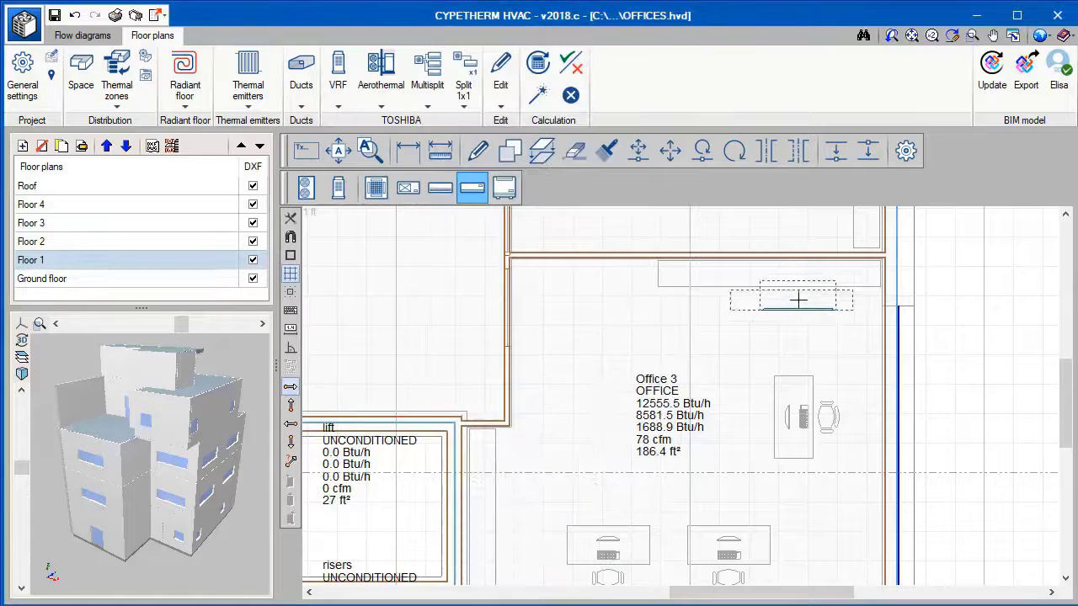
left_click(806, 298)
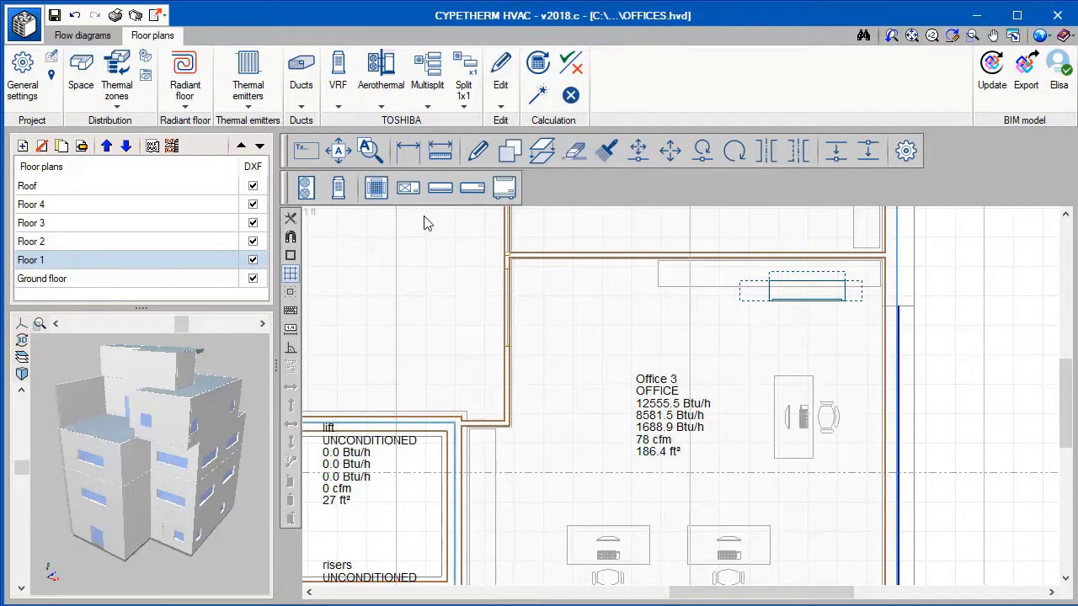
Step: Show the reference, type and model of cooling systems on the floor plan and move the OF3 label below its unit
left_click(52, 56)
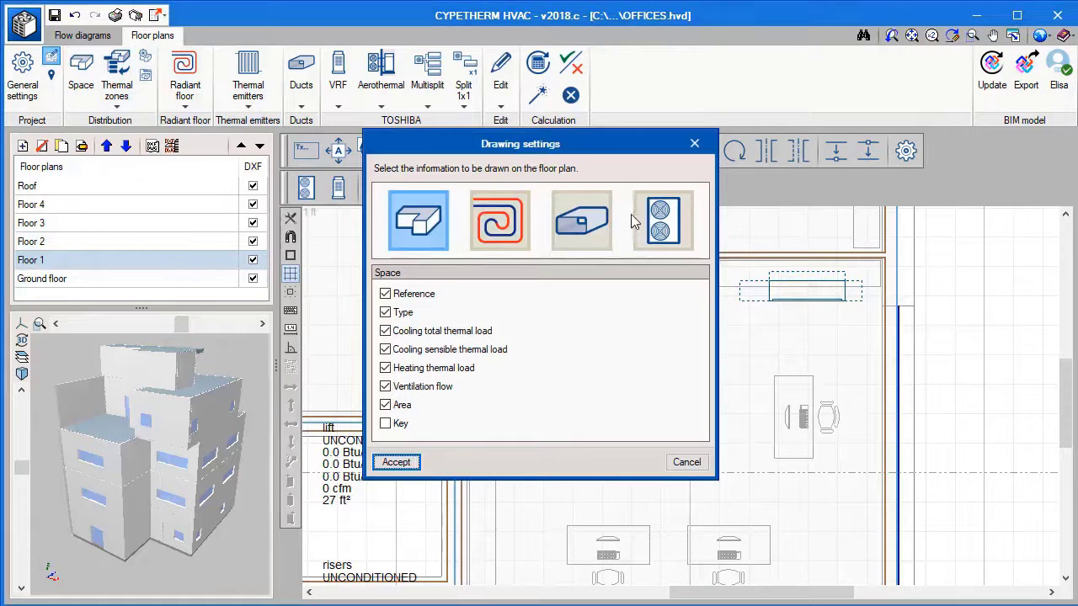
left_click(661, 219)
left_click(385, 313)
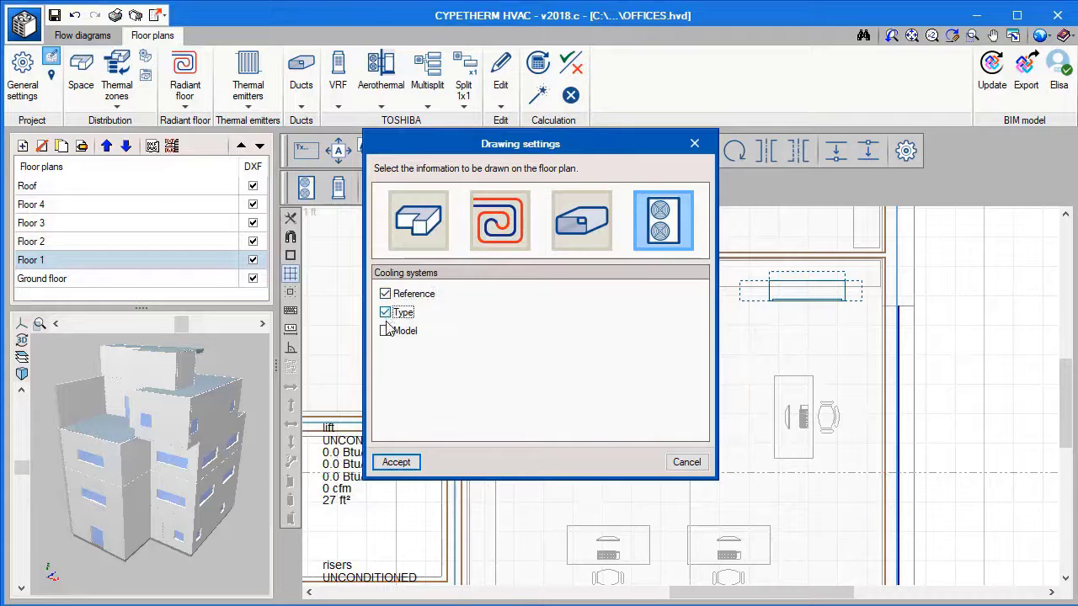
left_click(385, 331)
left_click(396, 462)
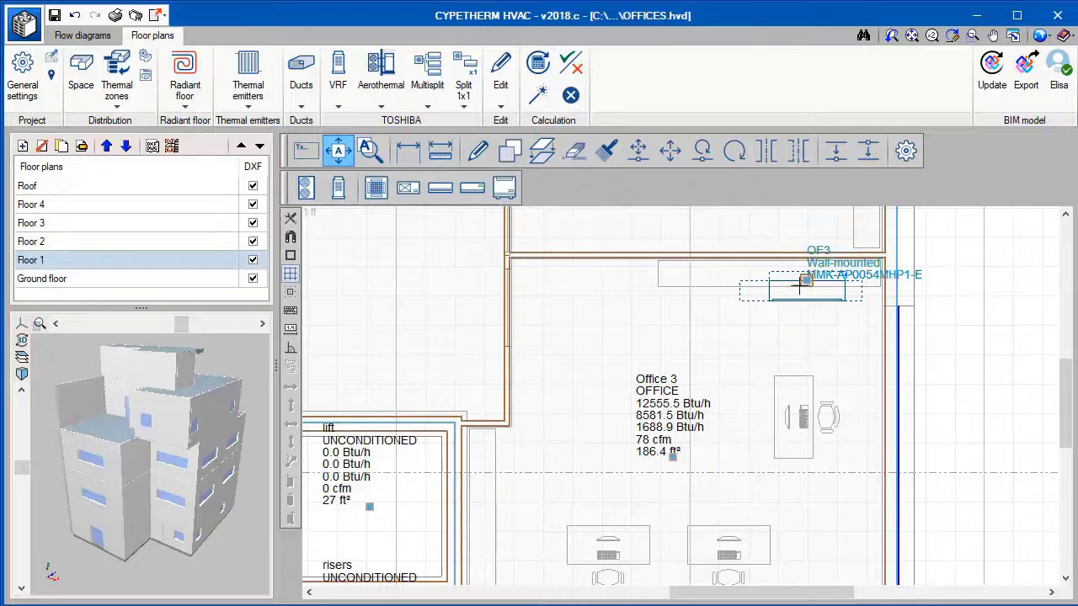
left_click_drag(789, 278, 723, 340)
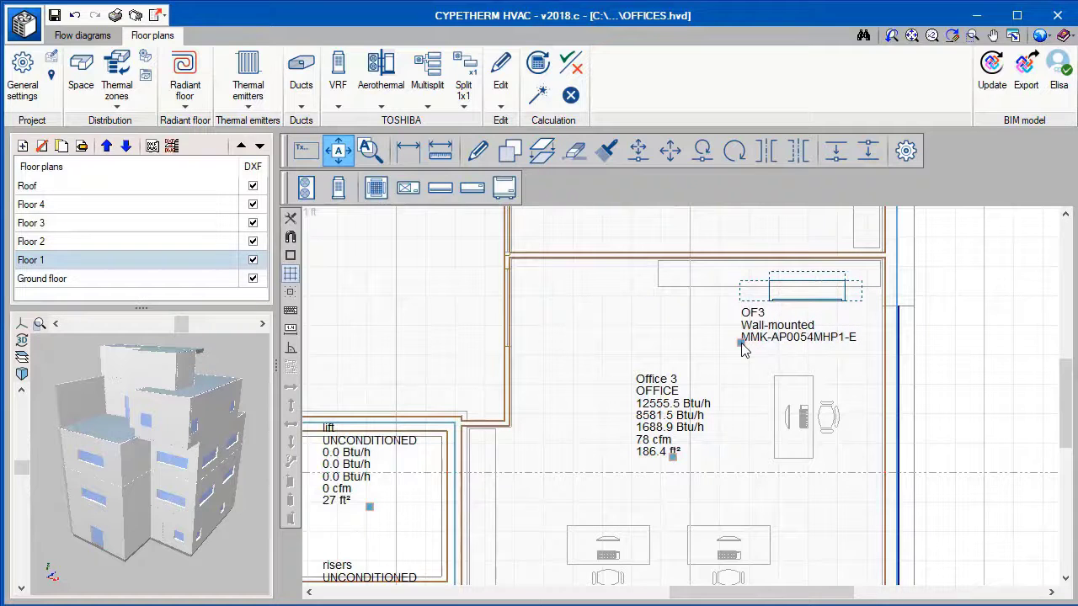
Step: Copy the OF3 wall-mounted unit with its label from Office 3 to the upper-right corner of Office 4
left_click(510, 152)
left_click(789, 294)
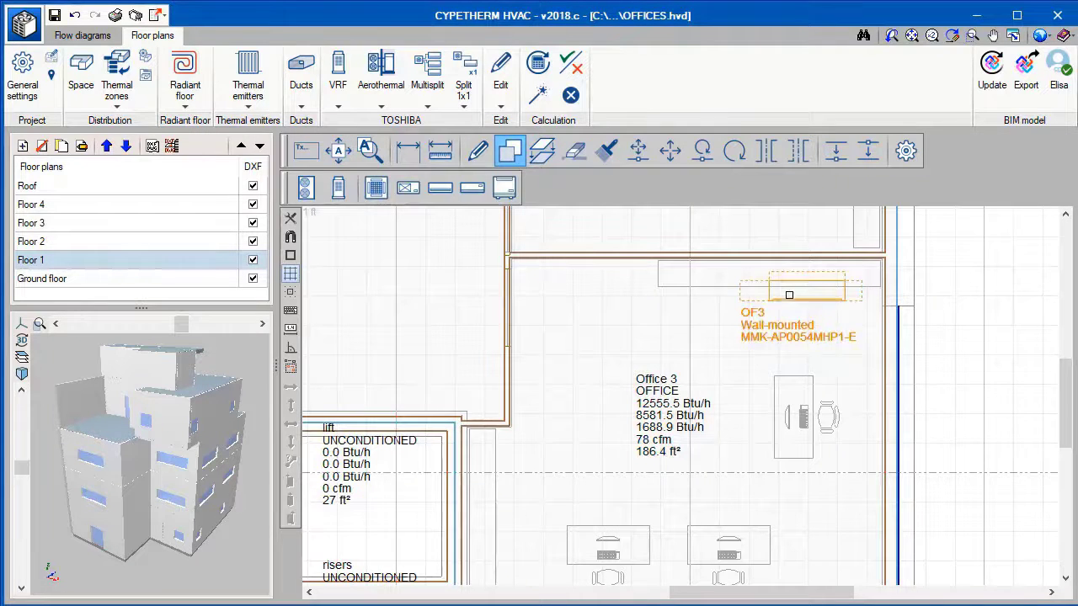
scroll(878, 264, "down", 1)
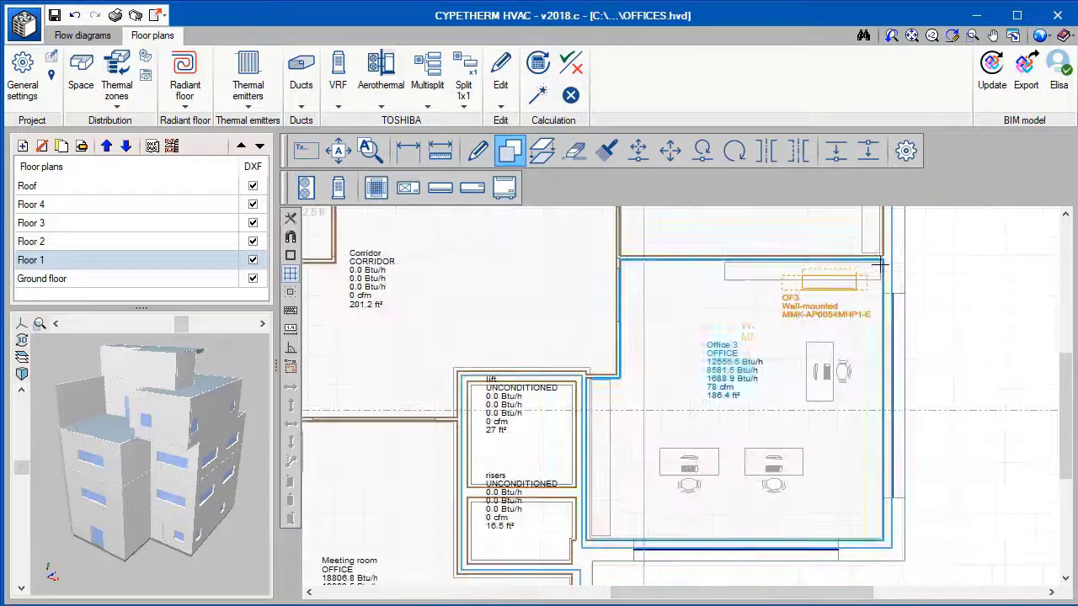
middle_click_drag(878, 265, 858, 452)
middle_click_drag(854, 289, 830, 437)
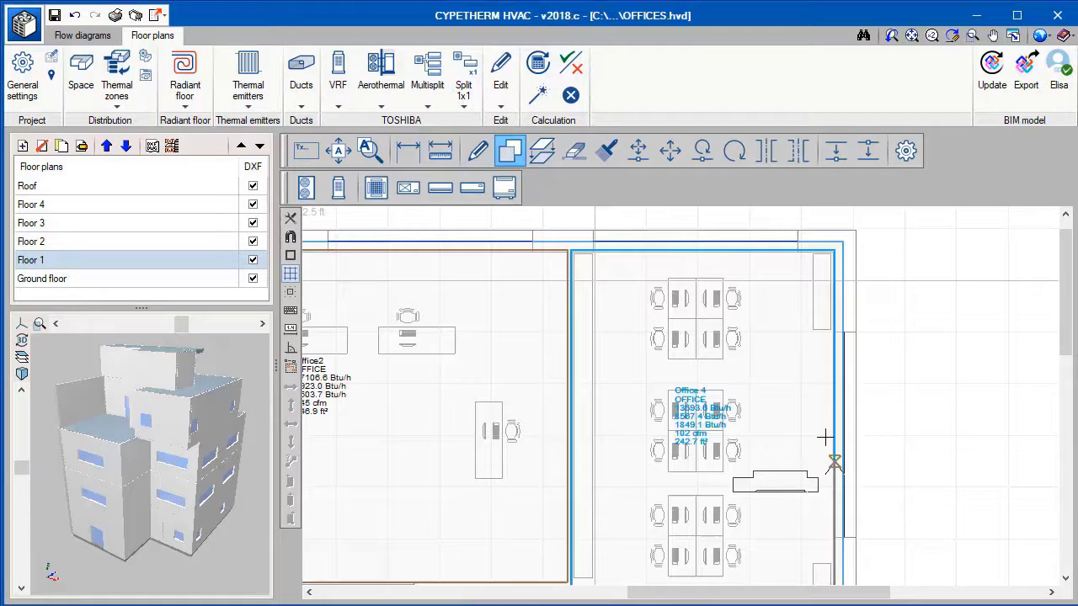
left_click(827, 251)
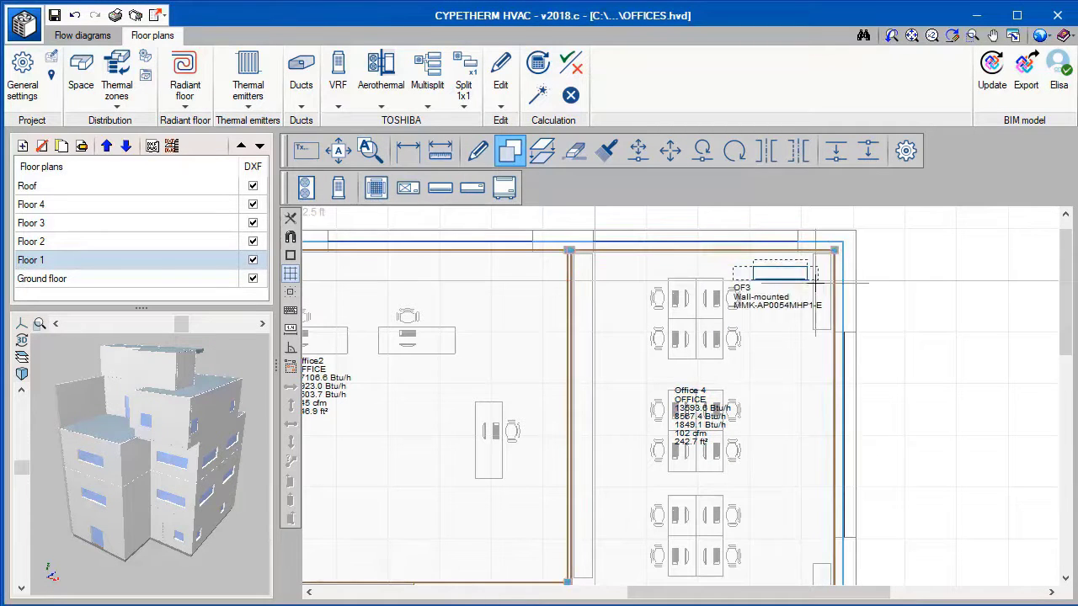
Step: Change the reference of the copied indoor unit in Office 4 to OF4
left_click(807, 277)
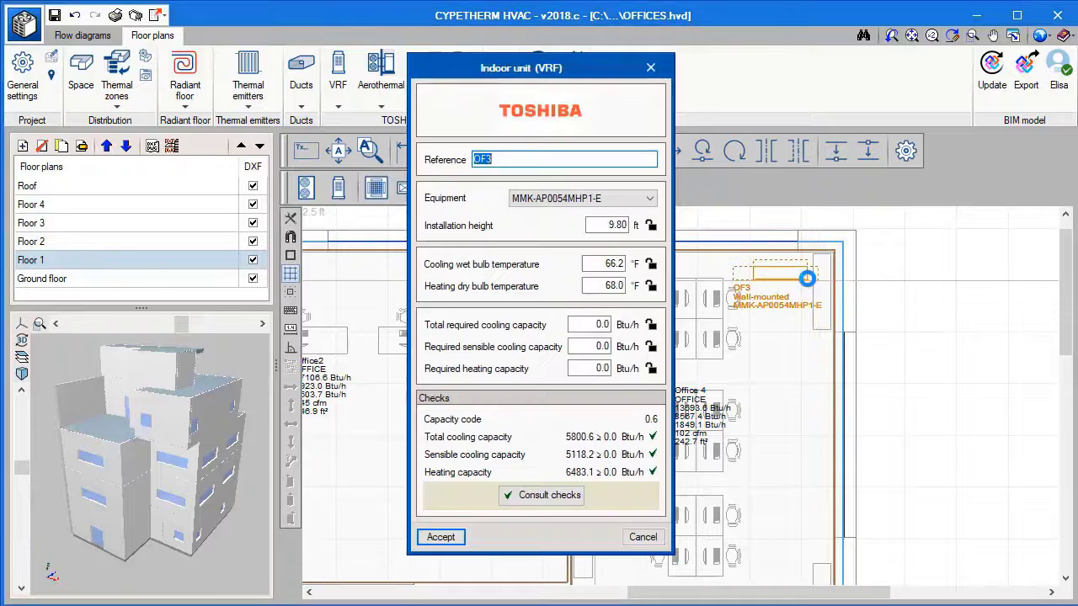
left_click(549, 161)
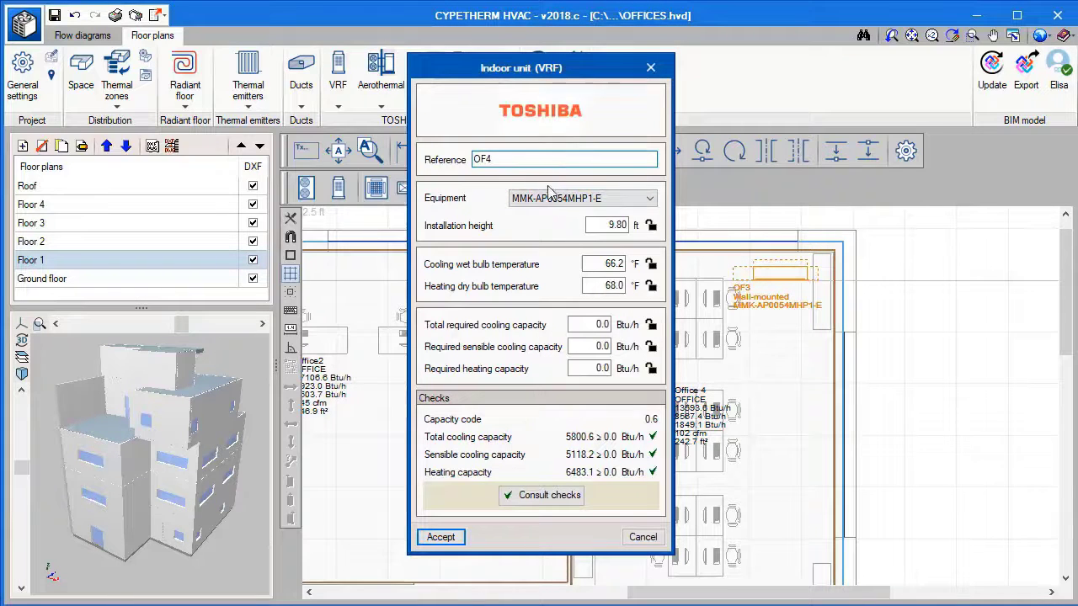
left_click(448, 539)
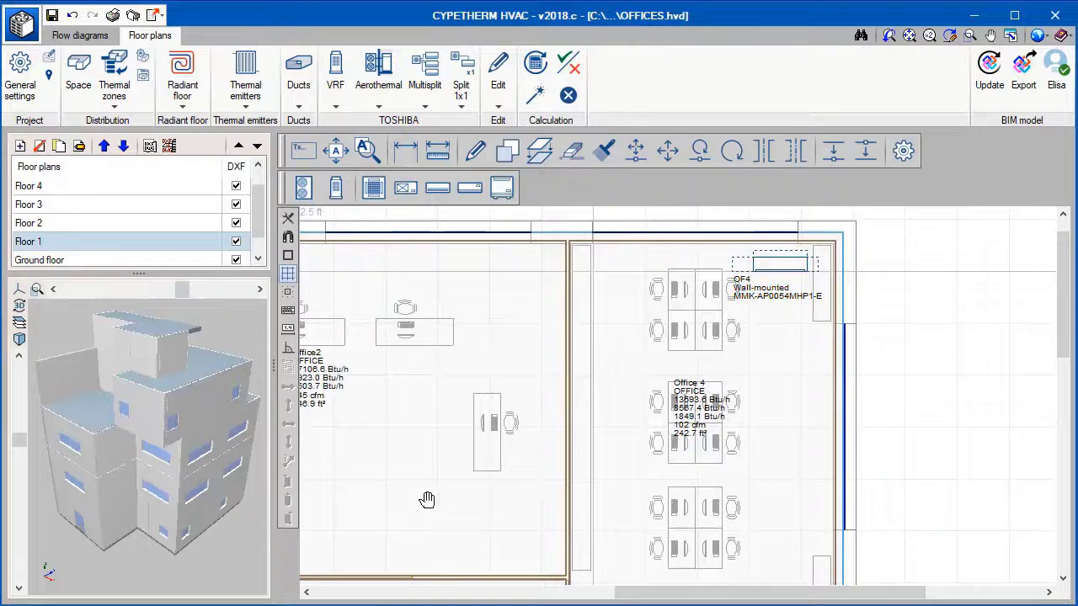
Step: Place a ducted VRF indoor unit with reference OF2, model MMD-AP0076BHP1-E and rear return, near the right side of Office2
middle_click_drag(427, 500, 692, 510)
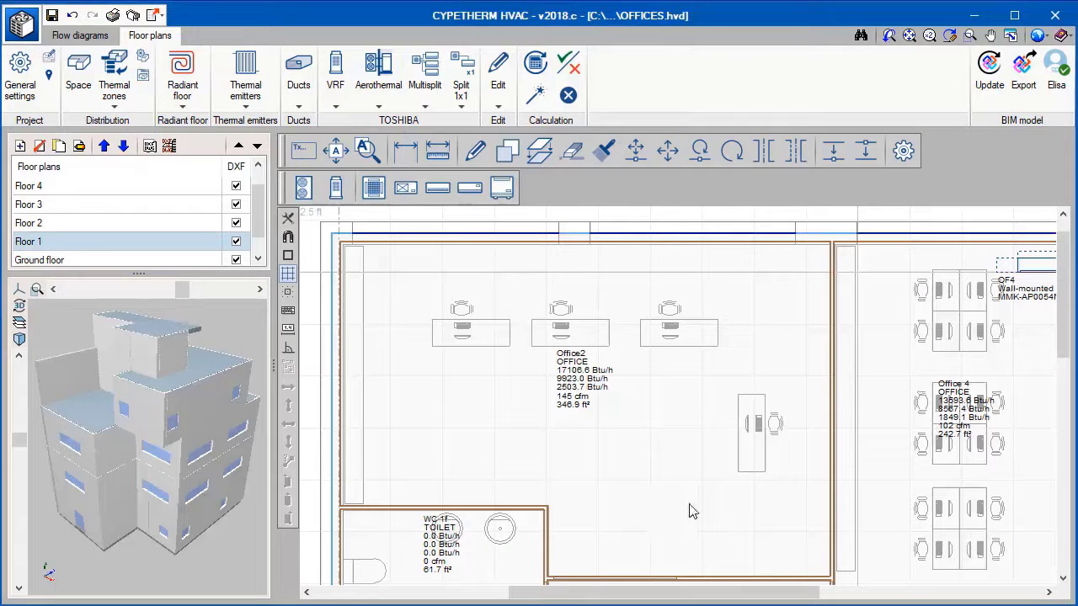
left_click(400, 196)
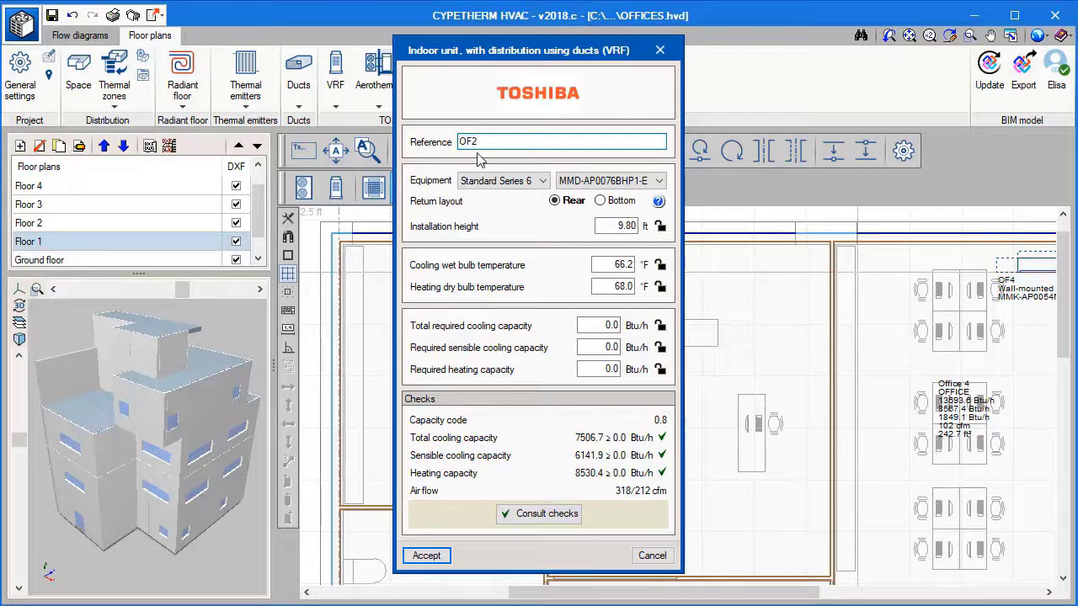
left_click(447, 557)
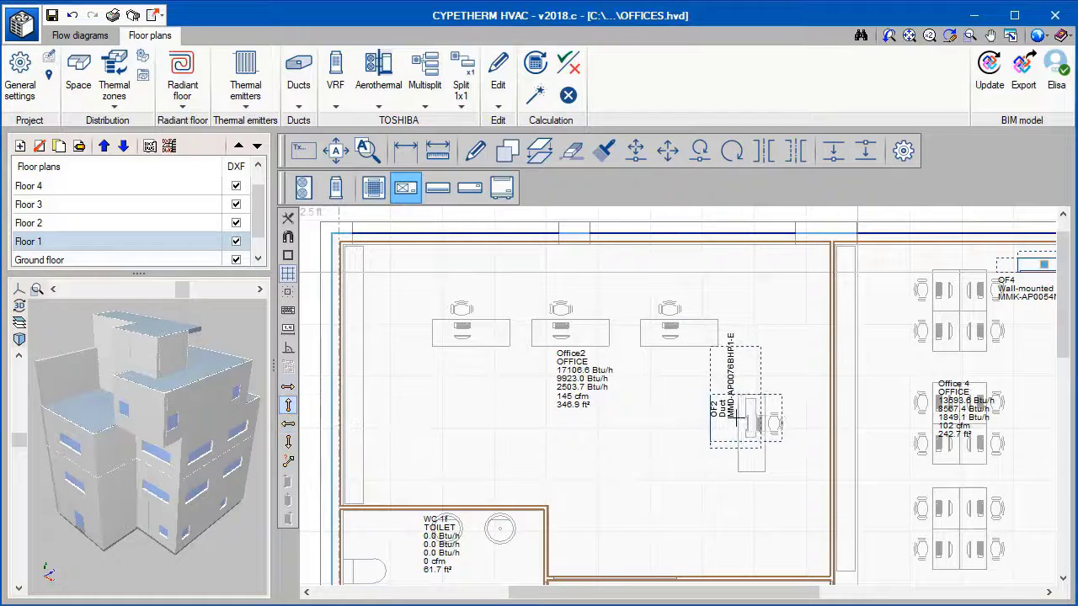
left_click(743, 415)
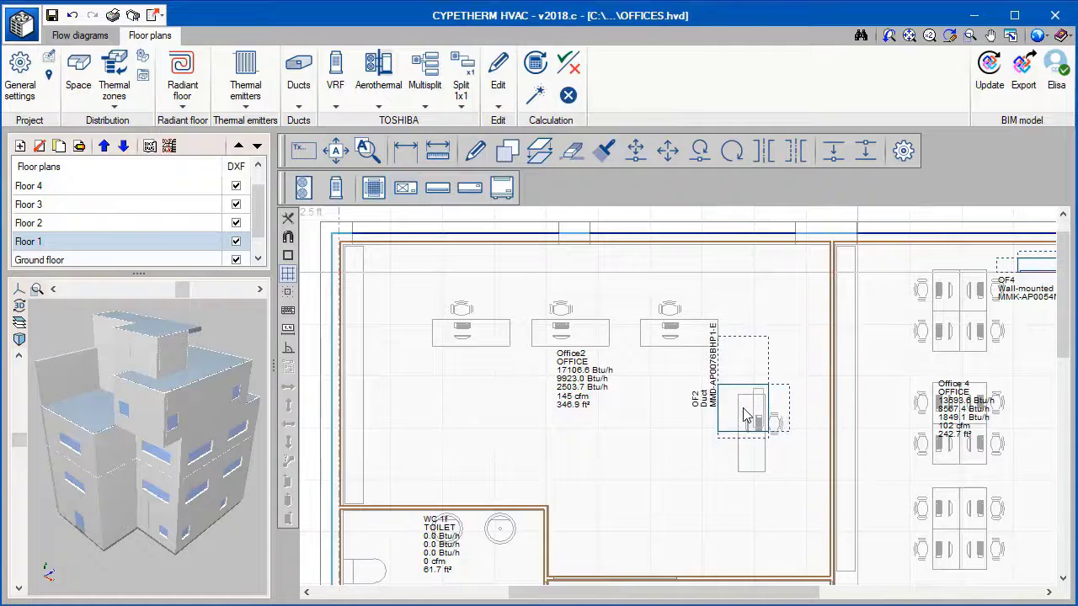
Step: Move the Office2 space label to the lower-right corner of the room, below the OF2 unit
left_click(341, 156)
left_click(542, 360)
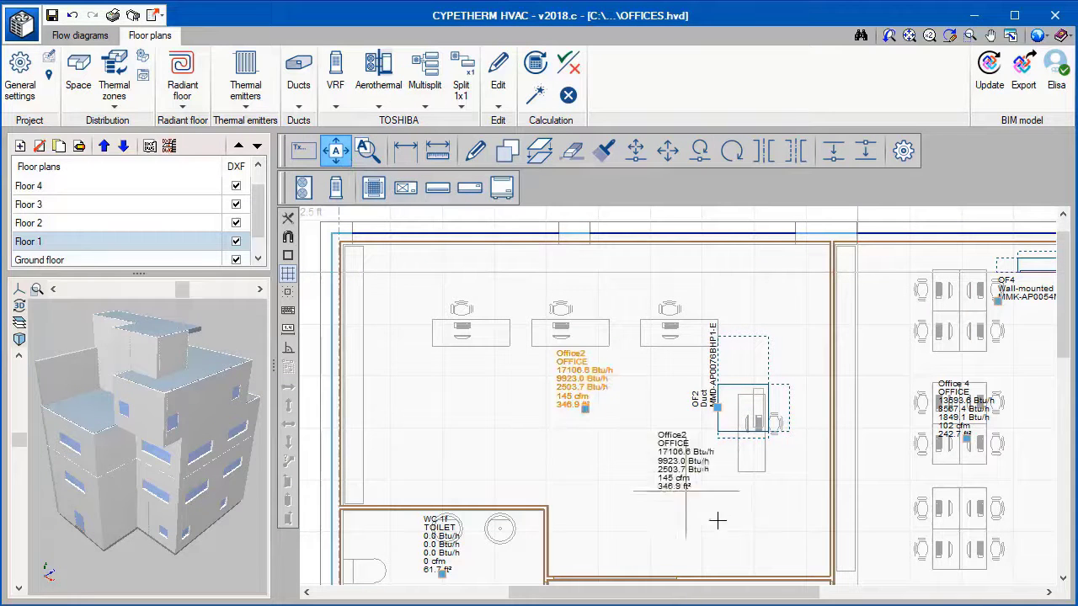
left_click(781, 563)
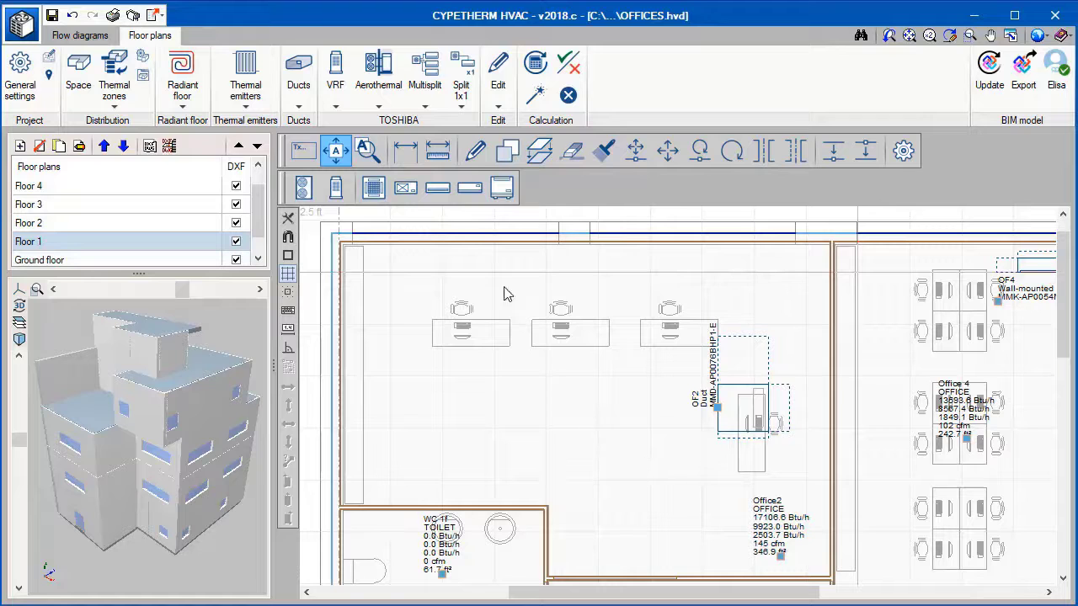
Step: Draw a 24 x 12 in horizontal duct from the OF2 unit across Office2, with two short upward branches at its end and middle
left_click(299, 74)
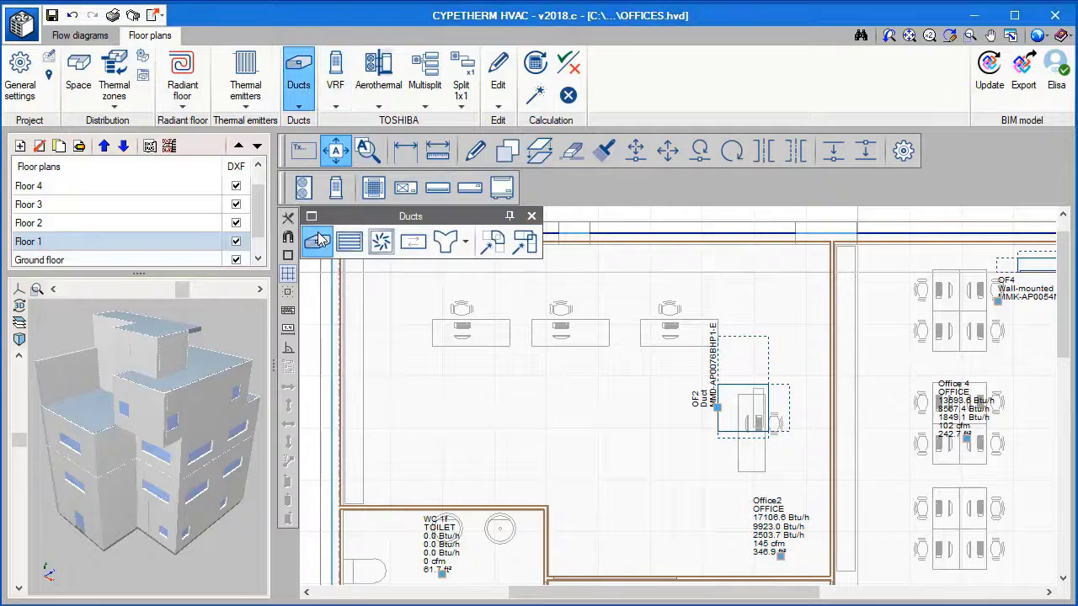
left_click(318, 241)
left_click(429, 448)
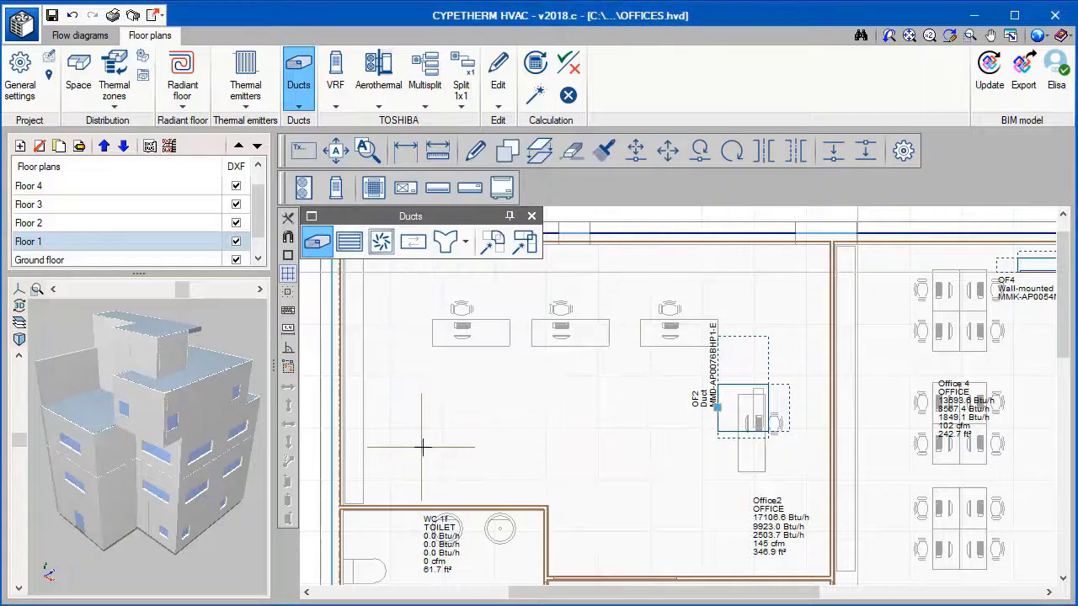
left_click(716, 407)
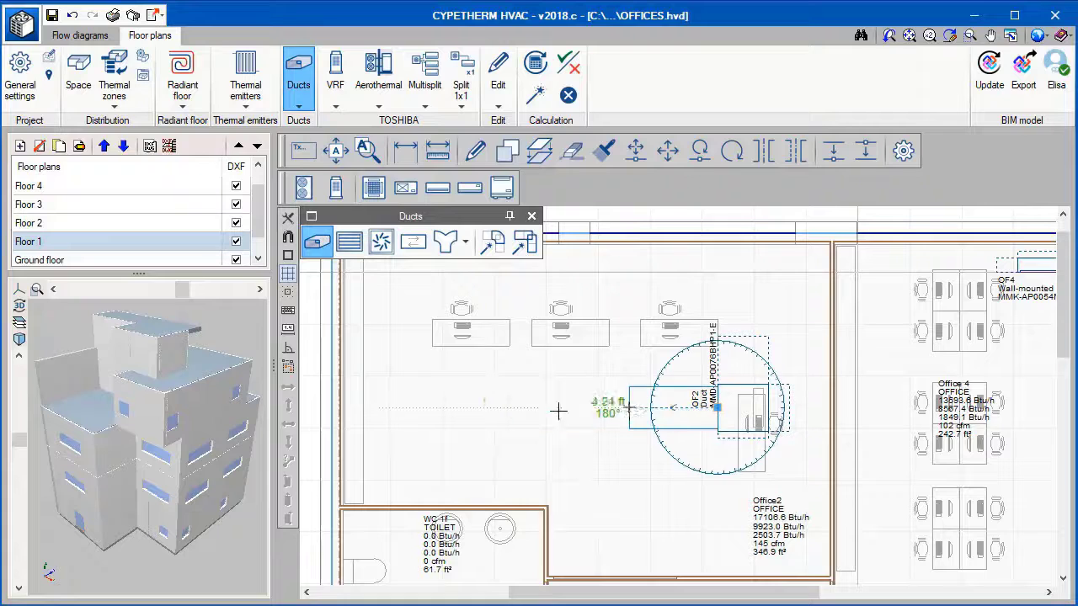
left_click(442, 407)
left_click(443, 362)
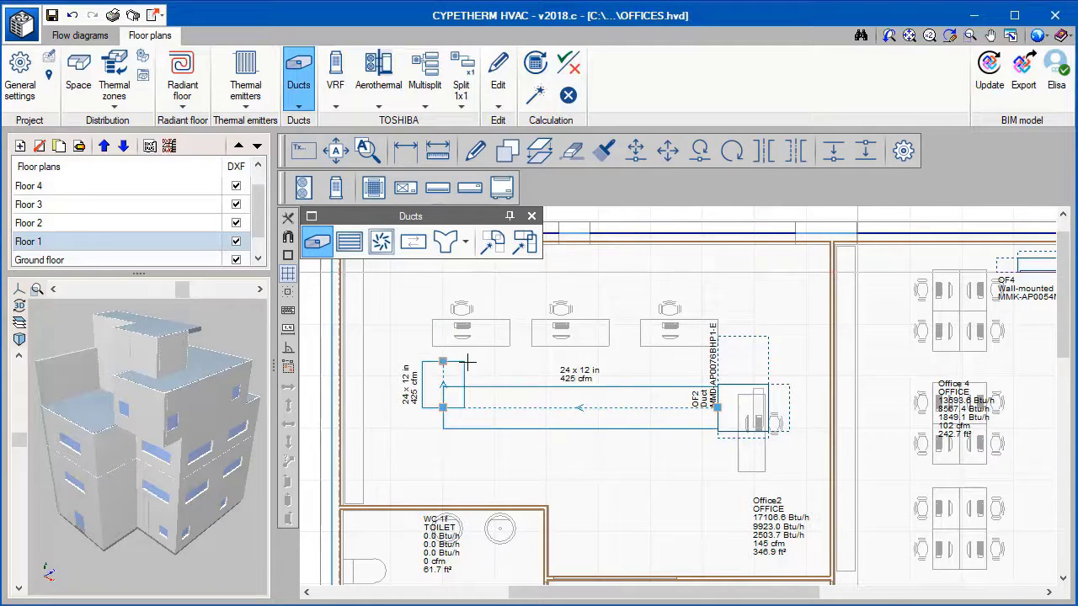
left_click(581, 407)
left_click(583, 362)
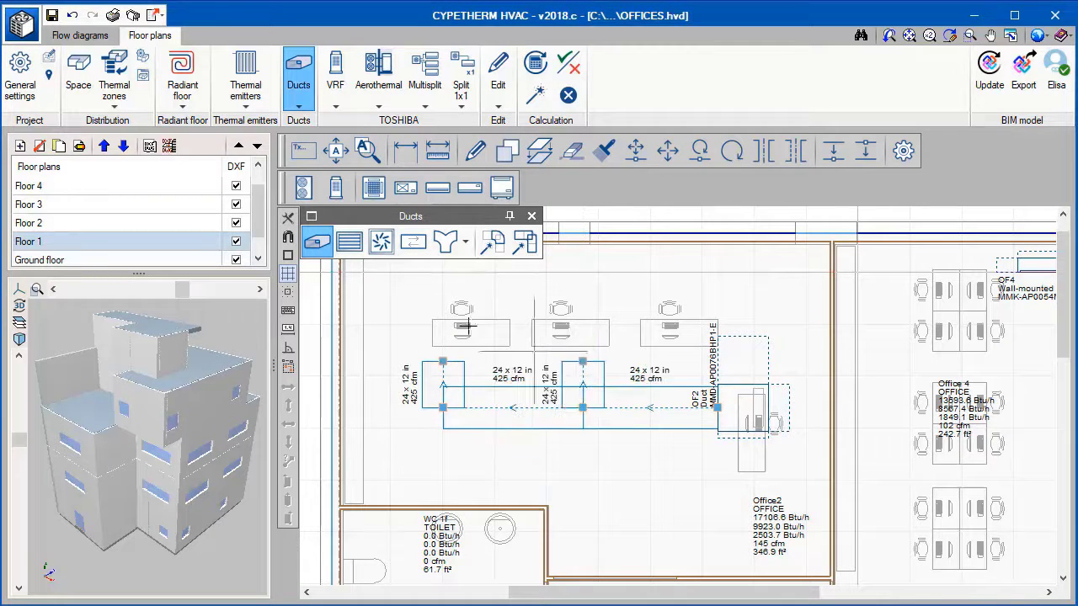
Step: Place RD-300 supply diffusers at the ends of both duct branches and run the automatic design of the installation
left_click(382, 243)
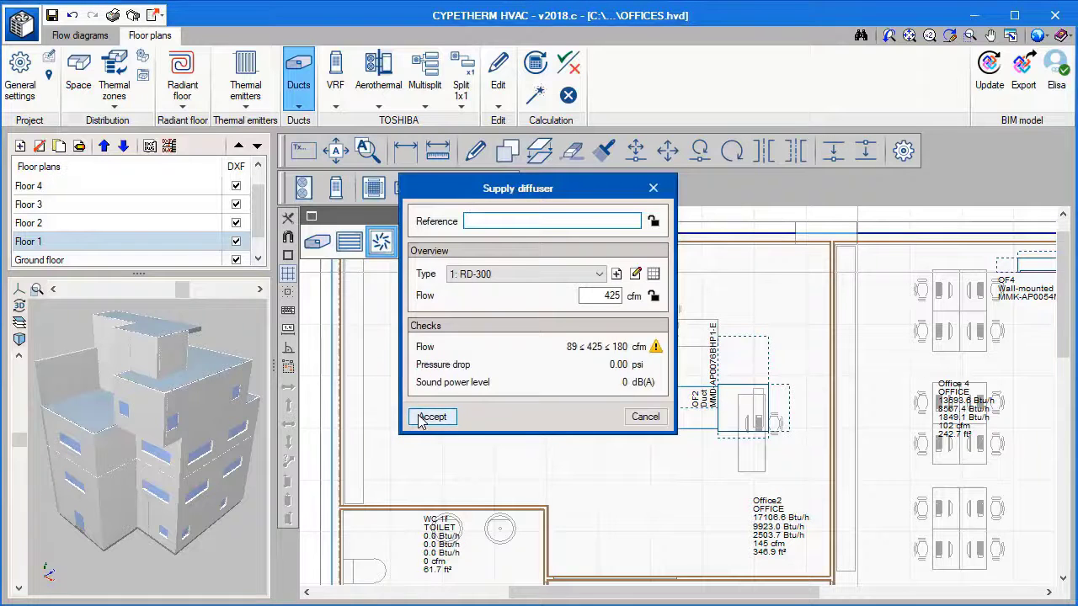
left_click(432, 417)
left_click(442, 352)
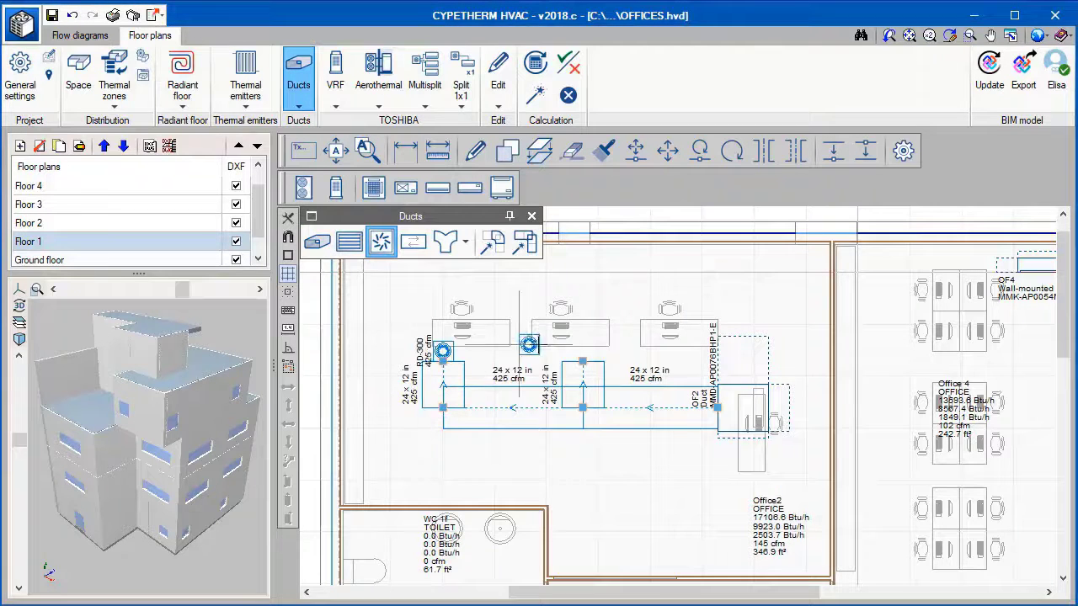
left_click(583, 352)
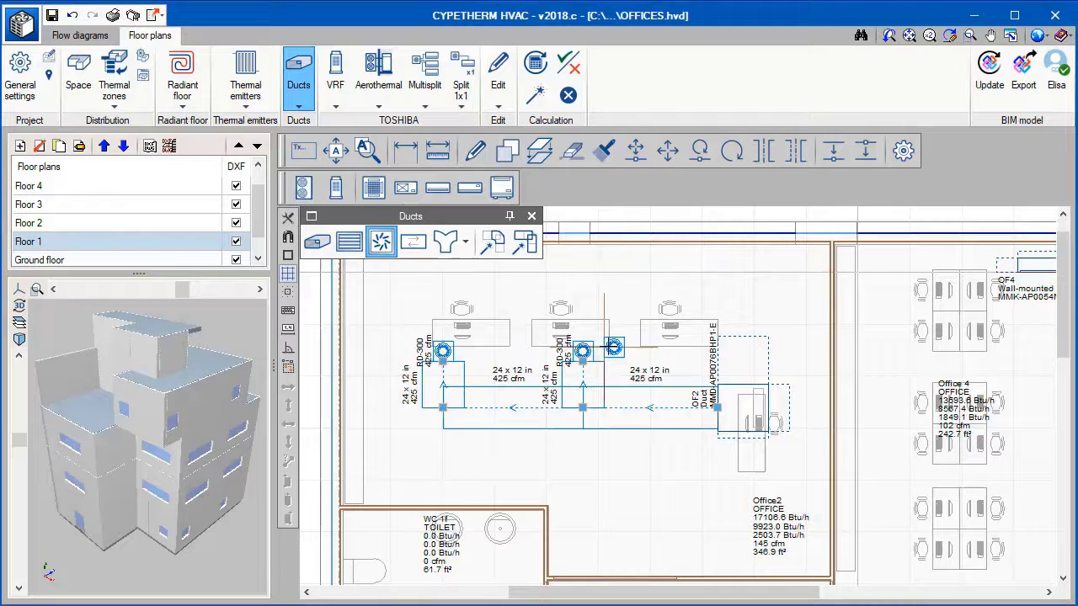
right_click(614, 350)
left_click(536, 96)
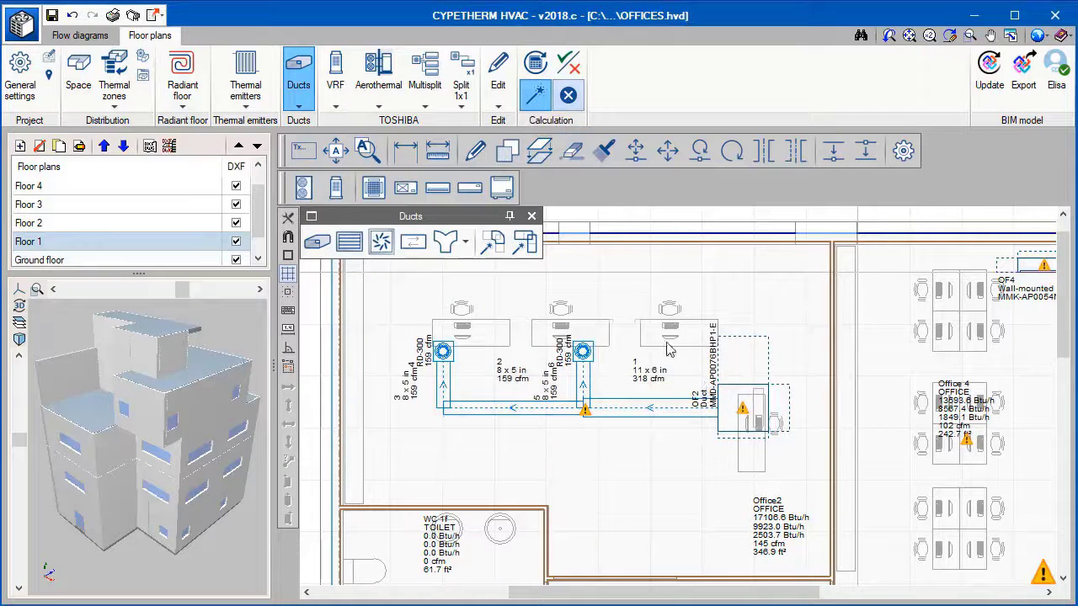
Step: Set the OF2 indoor unit's model to MMD-AP0186BHP1-E and generate the duct fittings, keeping existing connections
left_click(742, 409)
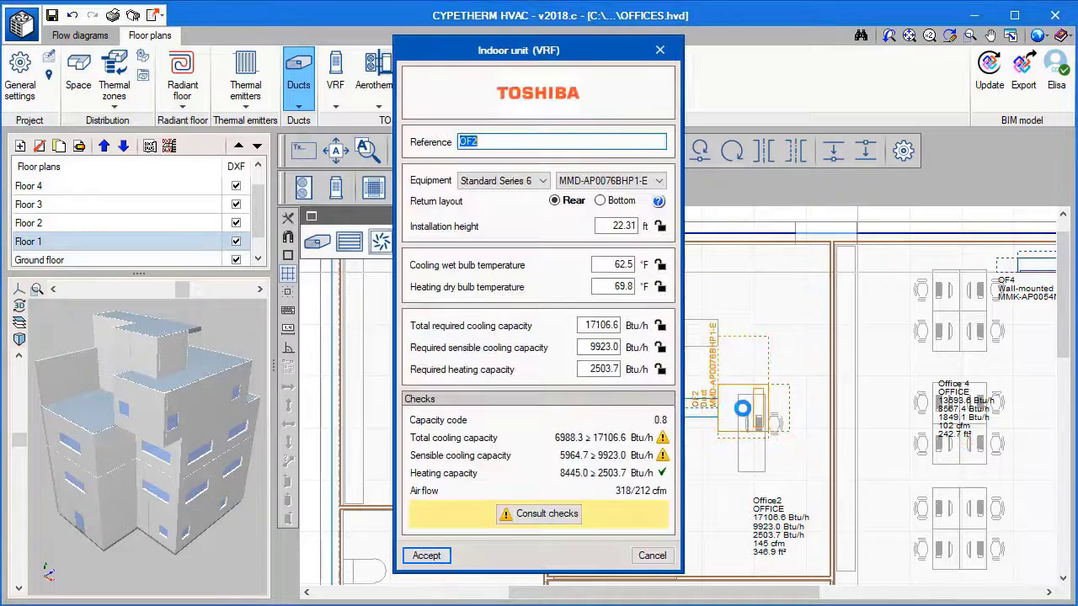
left_click(640, 181)
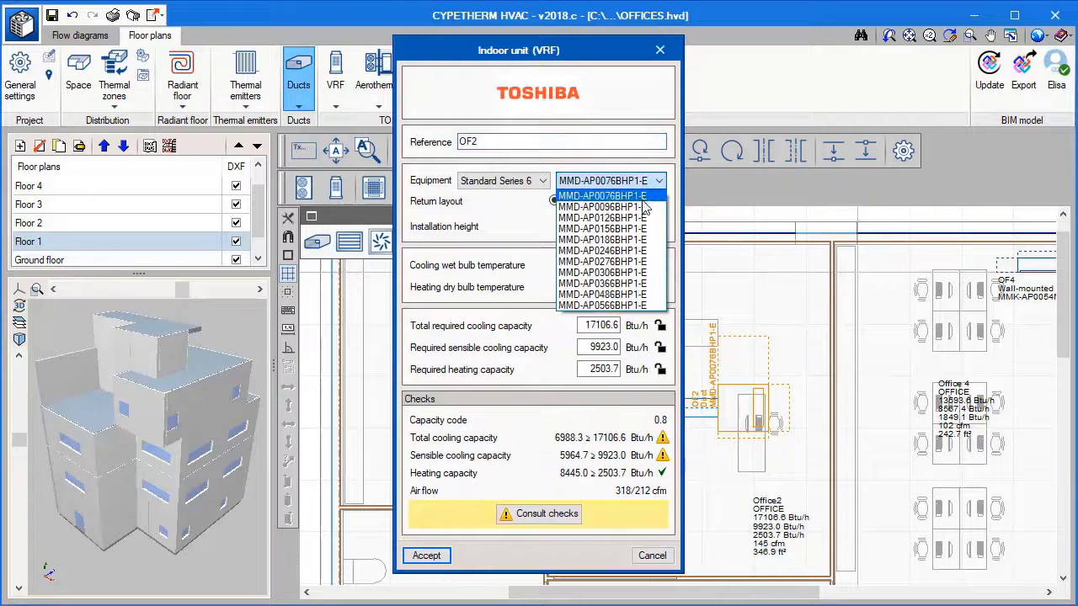
left_click(636, 193)
left_click(633, 186)
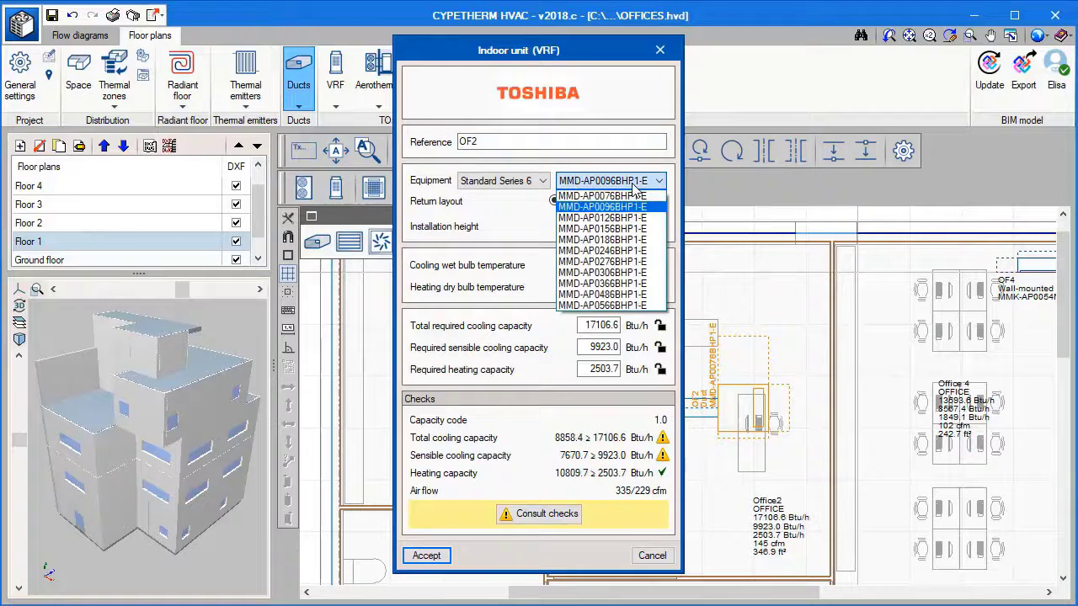
left_click(630, 244)
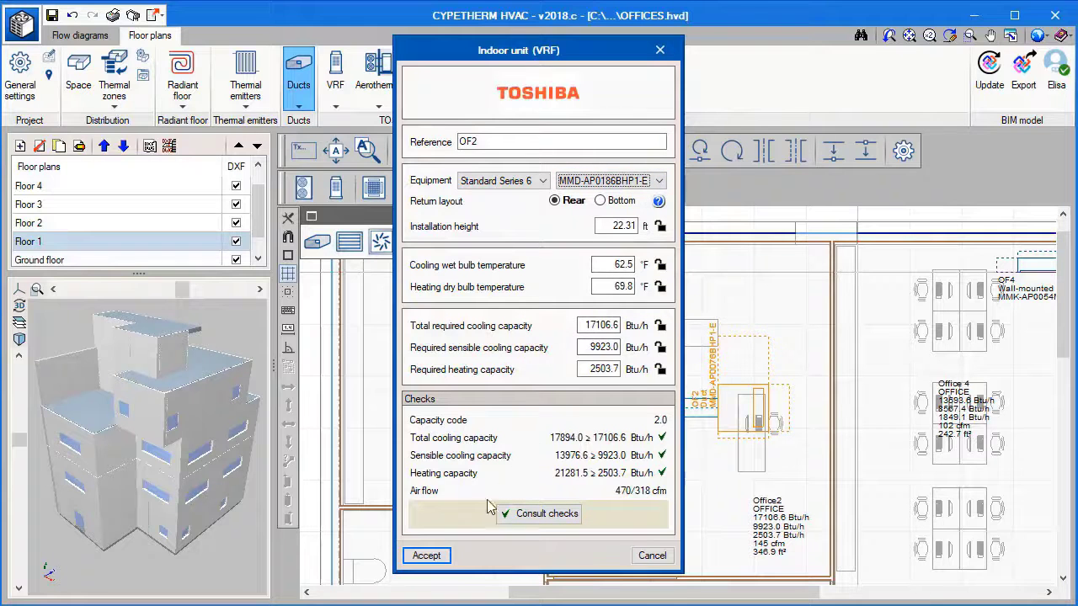
left_click(426, 555)
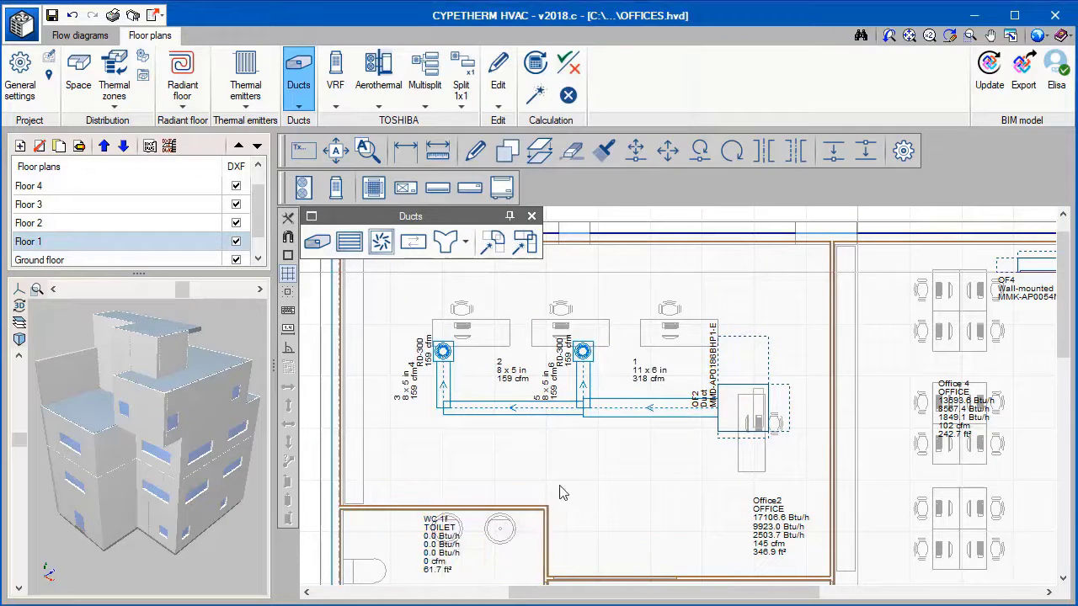
left_click(493, 244)
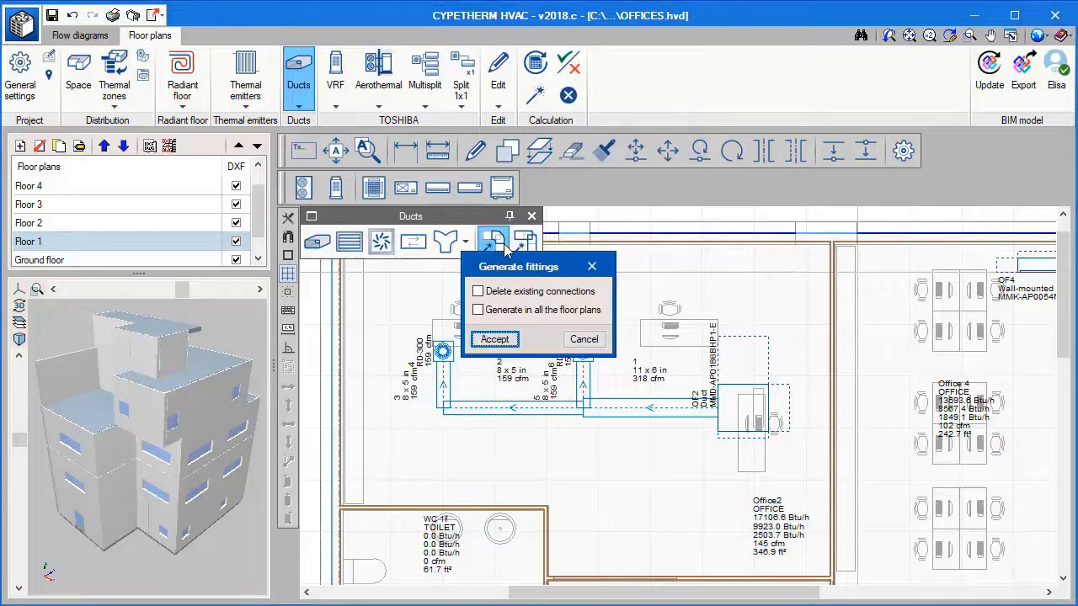
left_click(508, 341)
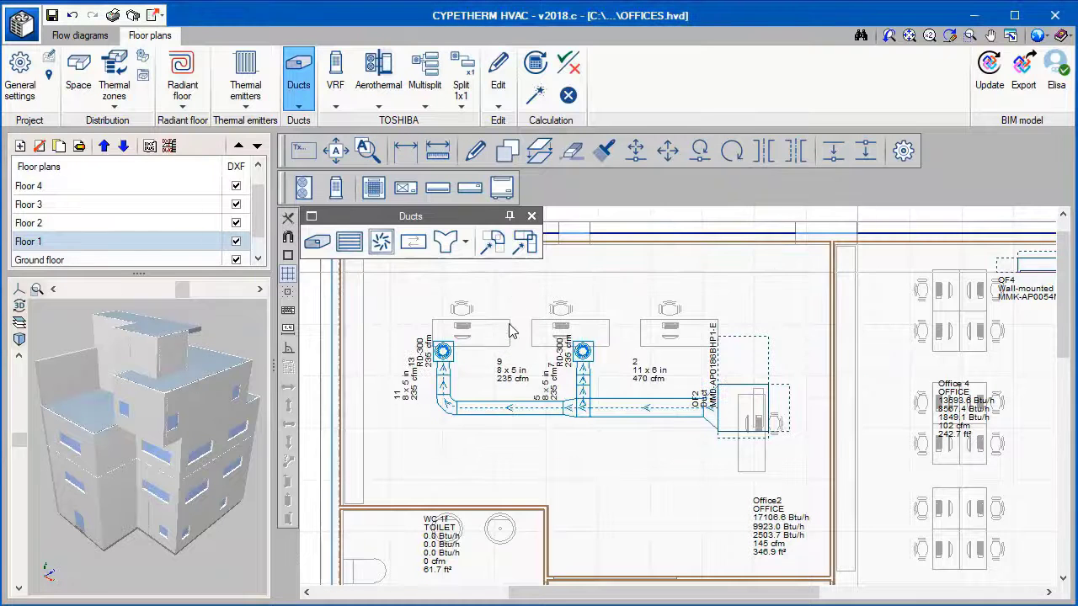
Step: Copy the indoor units, ducts and diffusers of the offices from Floor 1 to Floor 2 and display the Floor 2 plan
left_click(539, 150)
left_click(423, 457)
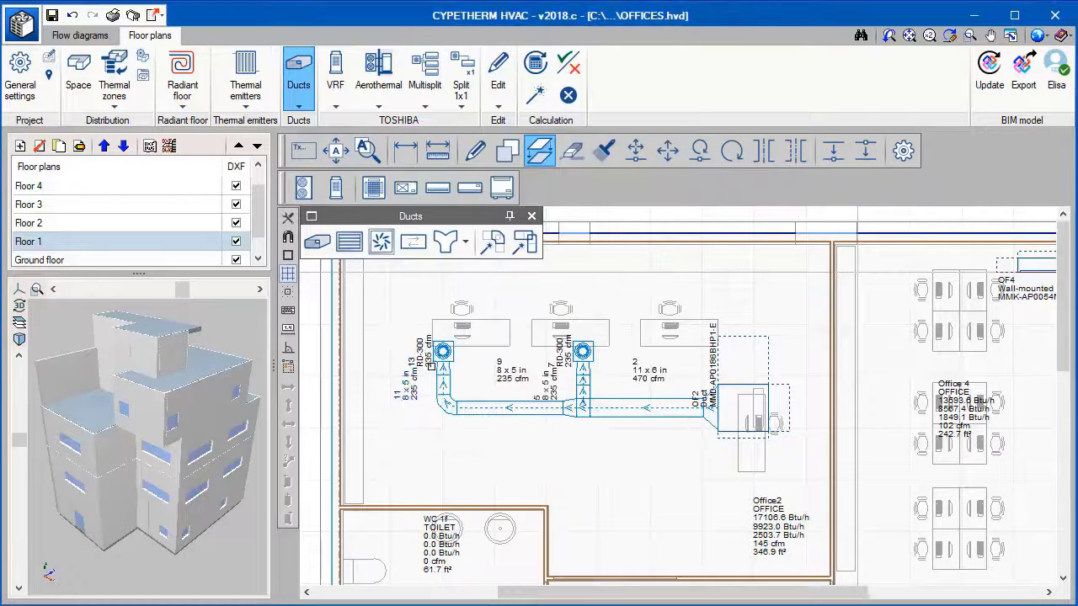
scroll(431, 366, "down", 3)
left_click(421, 302)
left_click(719, 510)
right_click(719, 510)
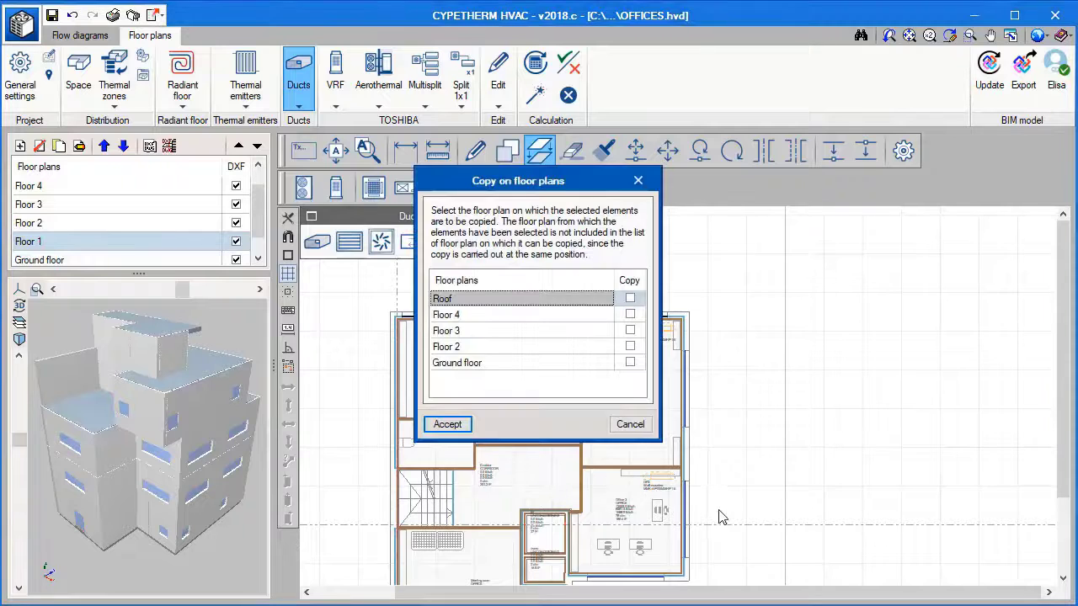
left_click(630, 346)
left_click(449, 423)
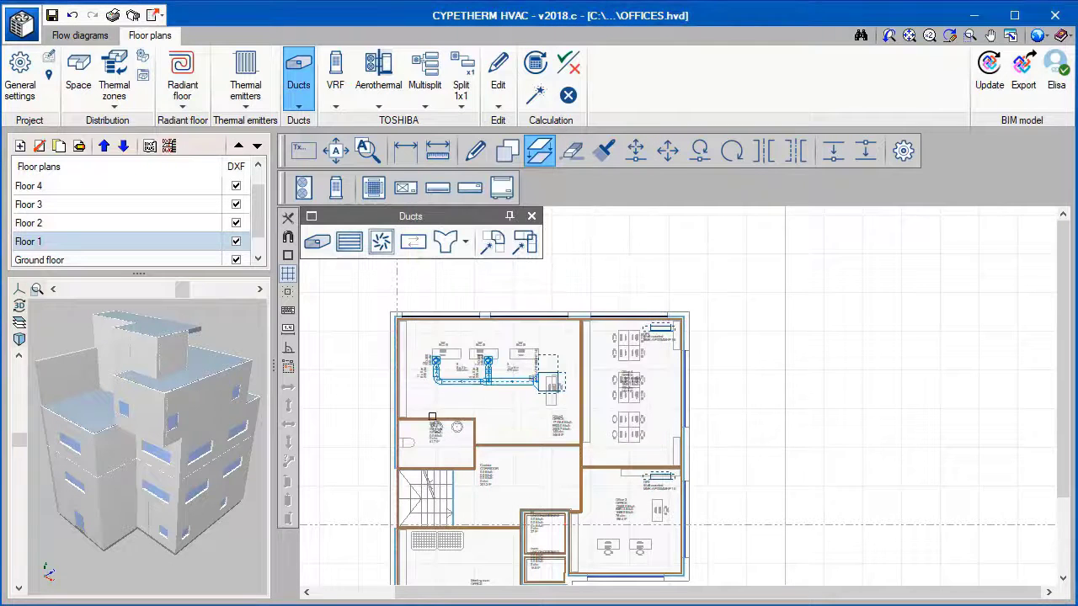
left_click(149, 223)
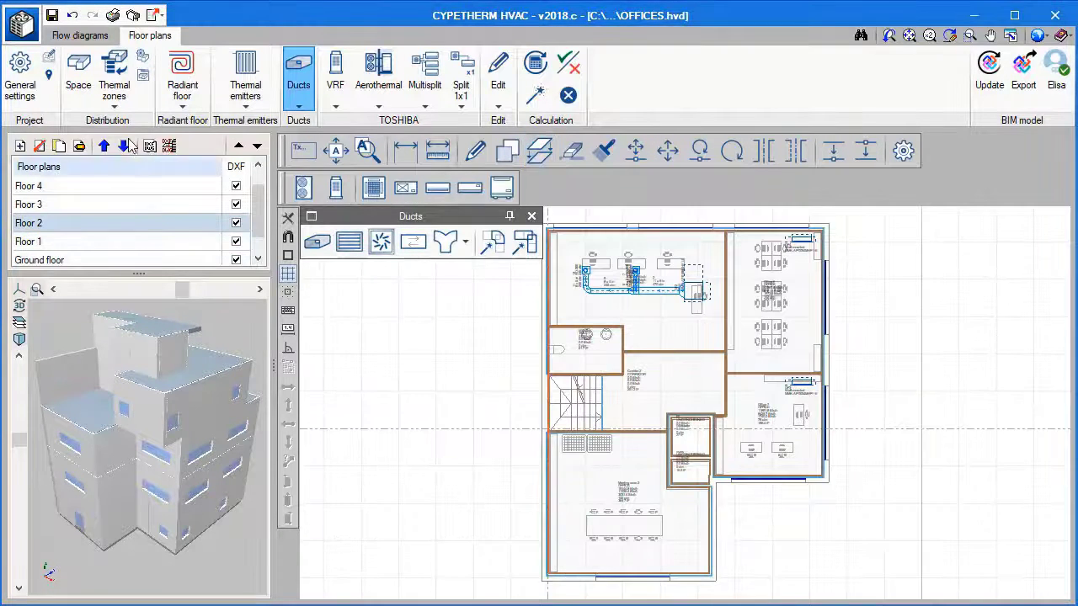
Step: Insert the OF1 cassette VRF indoor unit near the middle of the flow diagram sheet
left_click(95, 38)
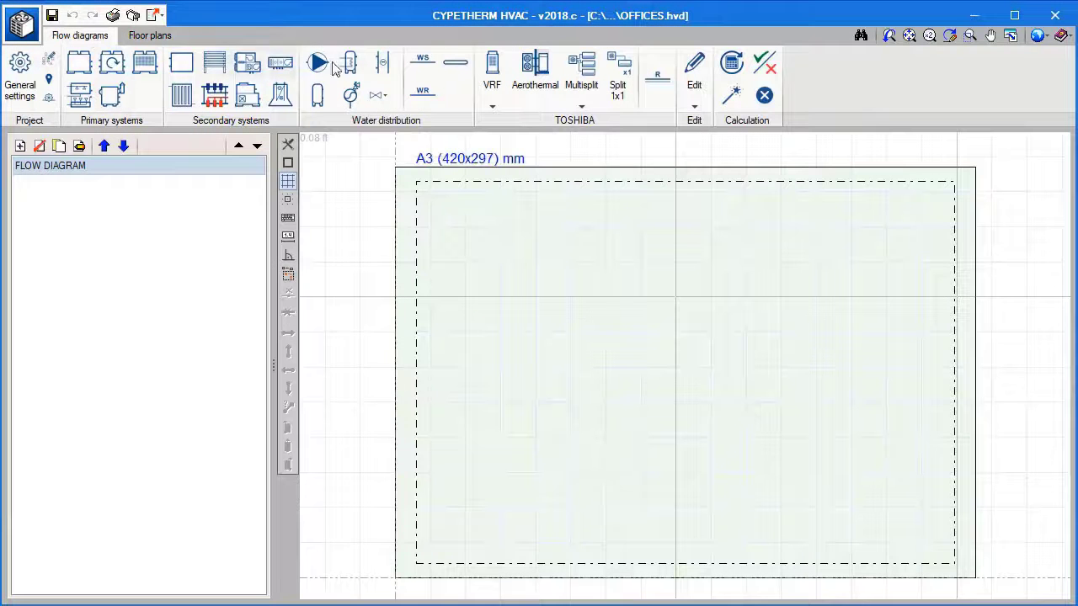
left_click(492, 75)
mouse_move(503, 143)
left_mouse_down()
mouse_move(503, 128)
mouse_move(493, 137)
left_mouse_up()
left_click(376, 151)
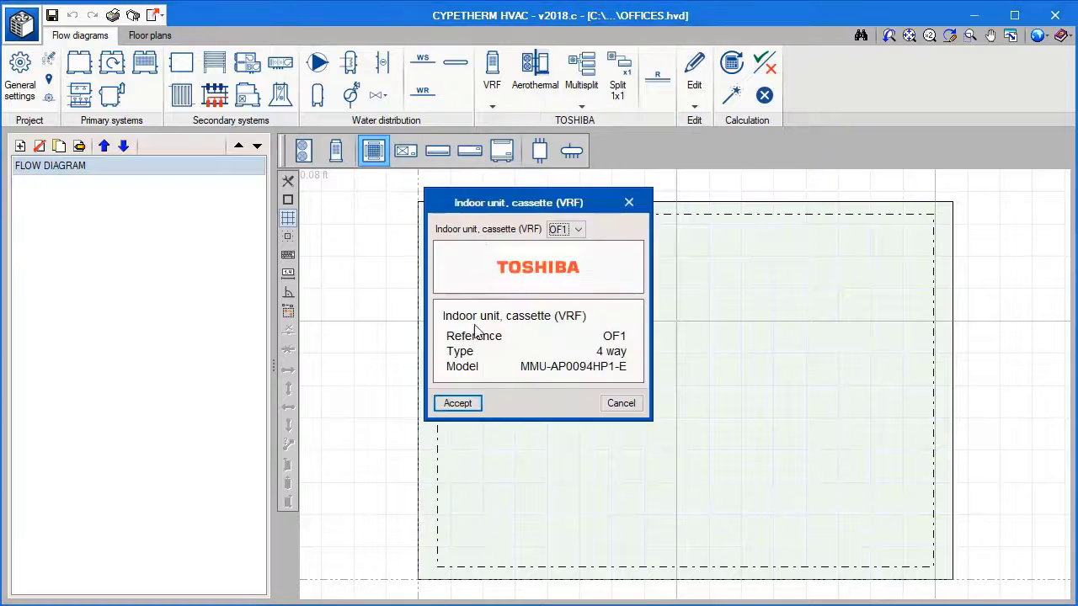
left_click(459, 402)
left_click(578, 394)
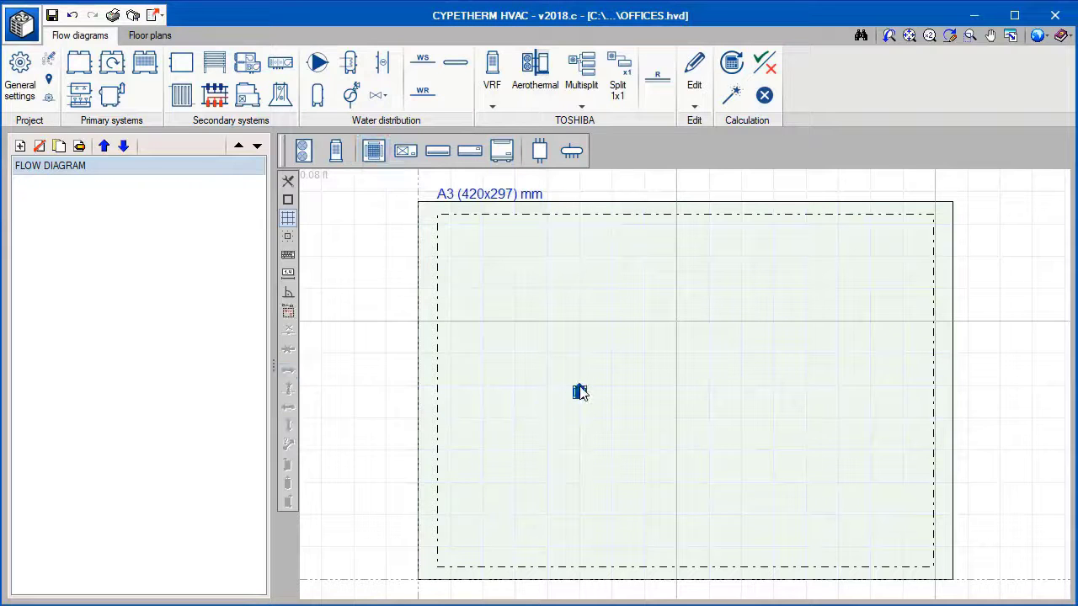
Step: Insert the OF3 wall-mounted VRF indoor unit directly above the OF1 cassette in the flow diagram
left_click(463, 160)
left_click(583, 239)
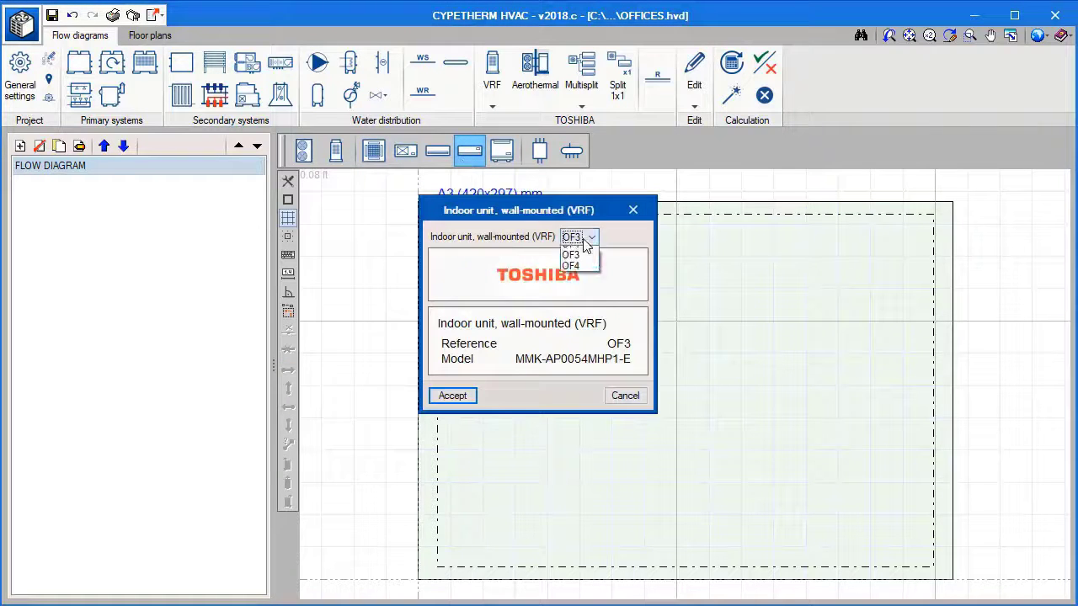
left_click(584, 250)
left_click(452, 396)
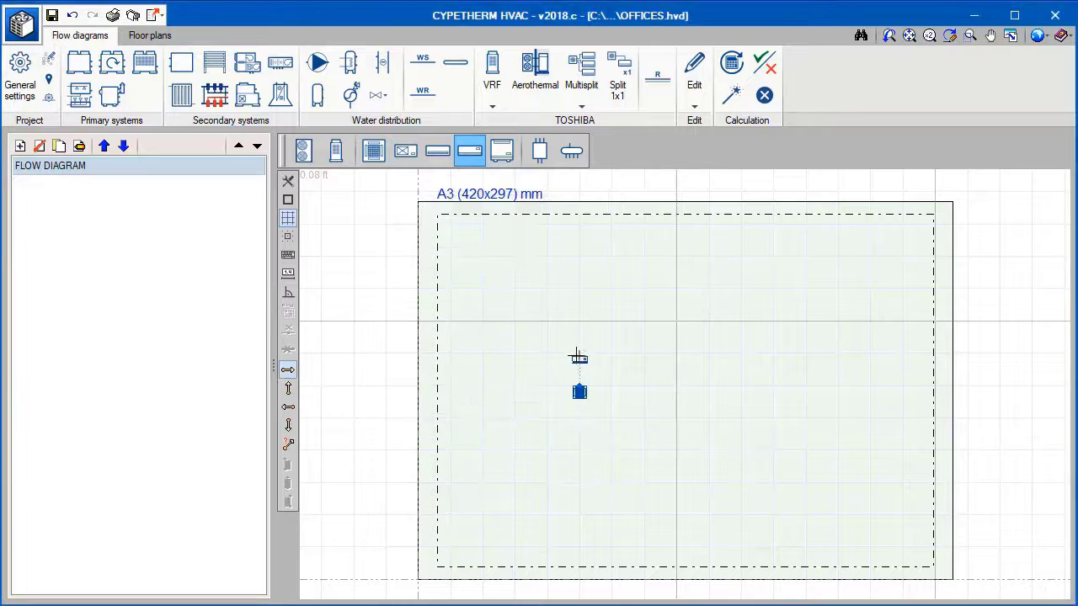
left_click(578, 358)
left_click(452, 396)
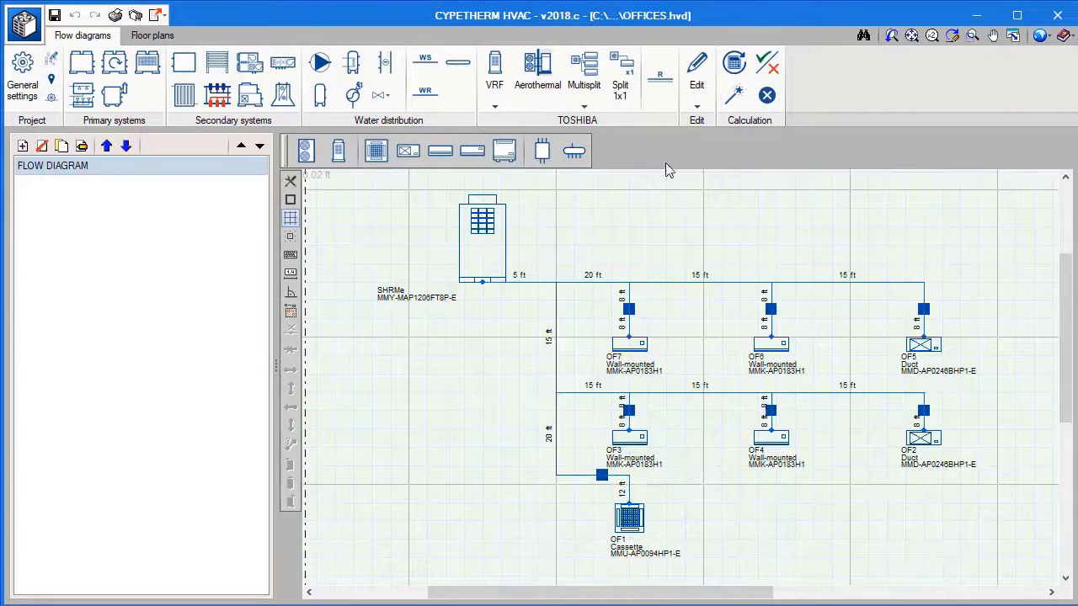
Step: Run the automatic design of the VRF flow diagram and review the VRF TOSHIBA report through to its end
left_click(732, 96)
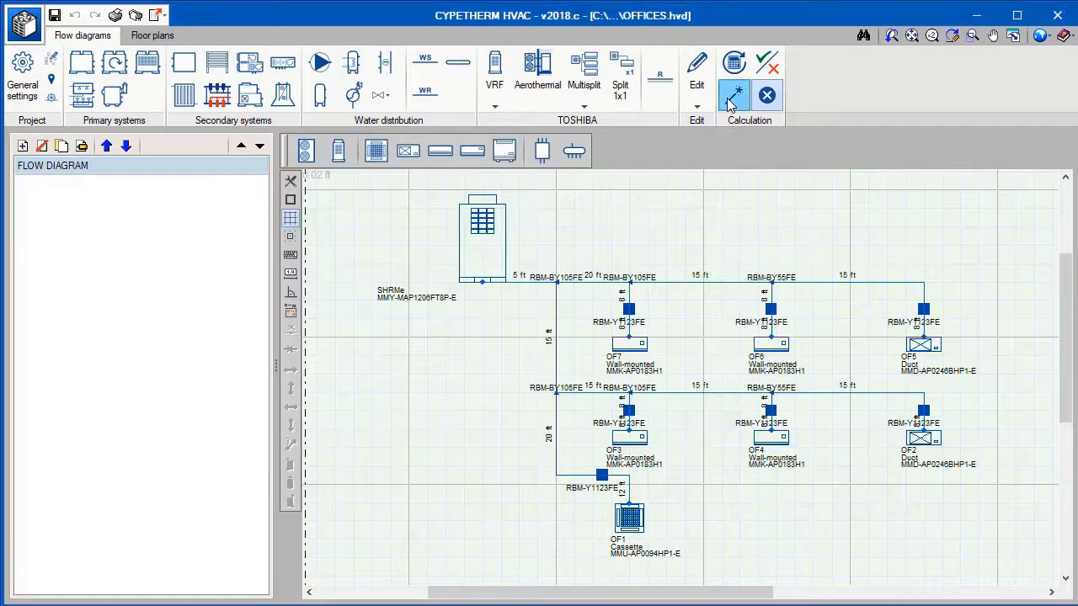
left_click(116, 16)
left_click(500, 355)
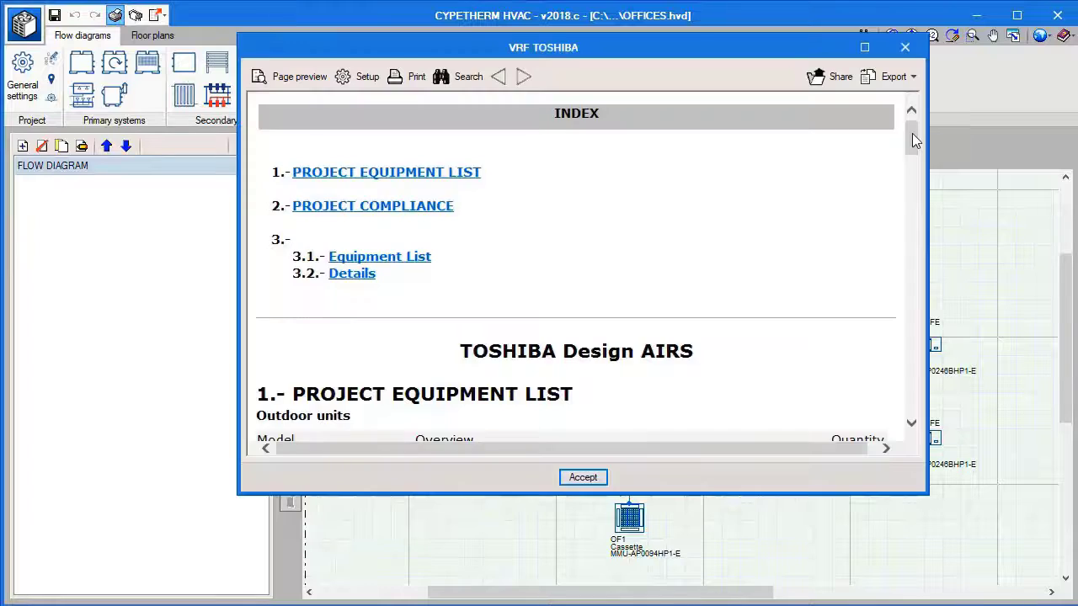
left_click_drag(912, 133, 909, 409)
left_click(582, 477)
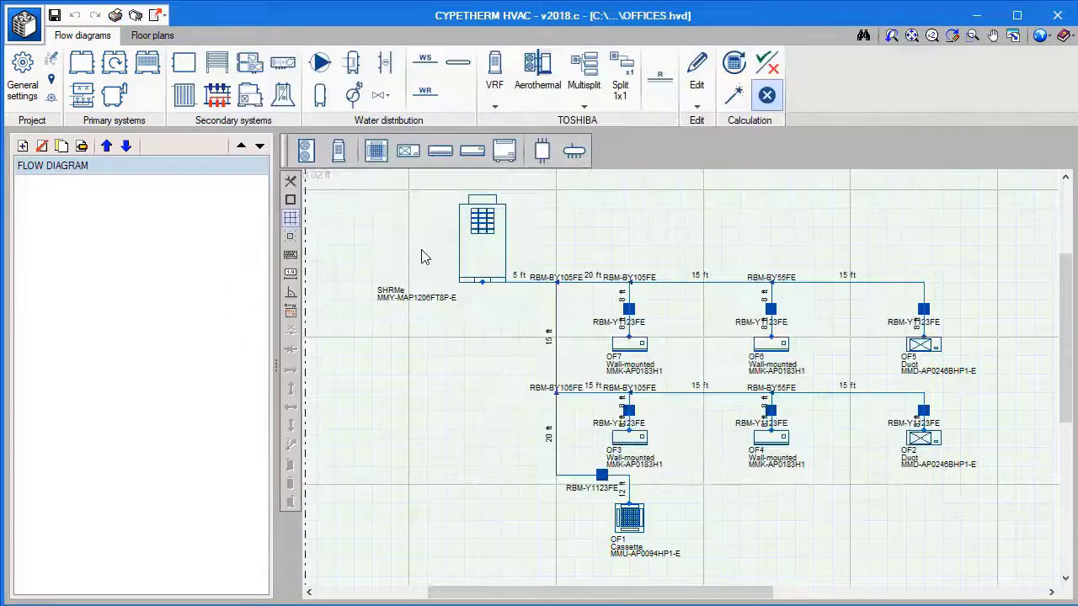
Step: Export the floor plan model to the BIM project as the IFC file OFFICES CYPETHERM HVAC
left_click(165, 37)
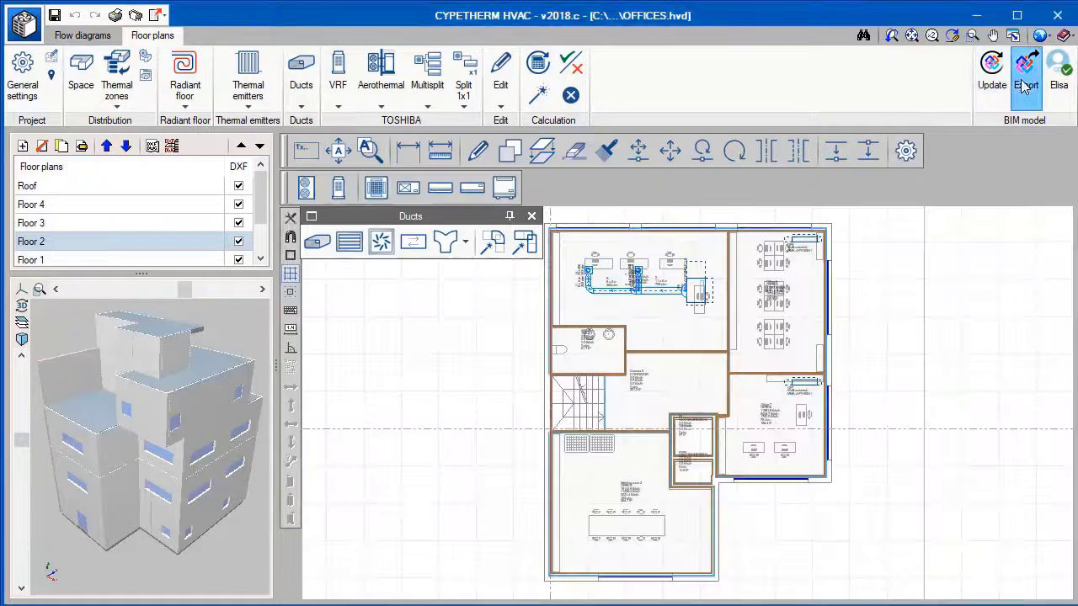
left_click(1025, 88)
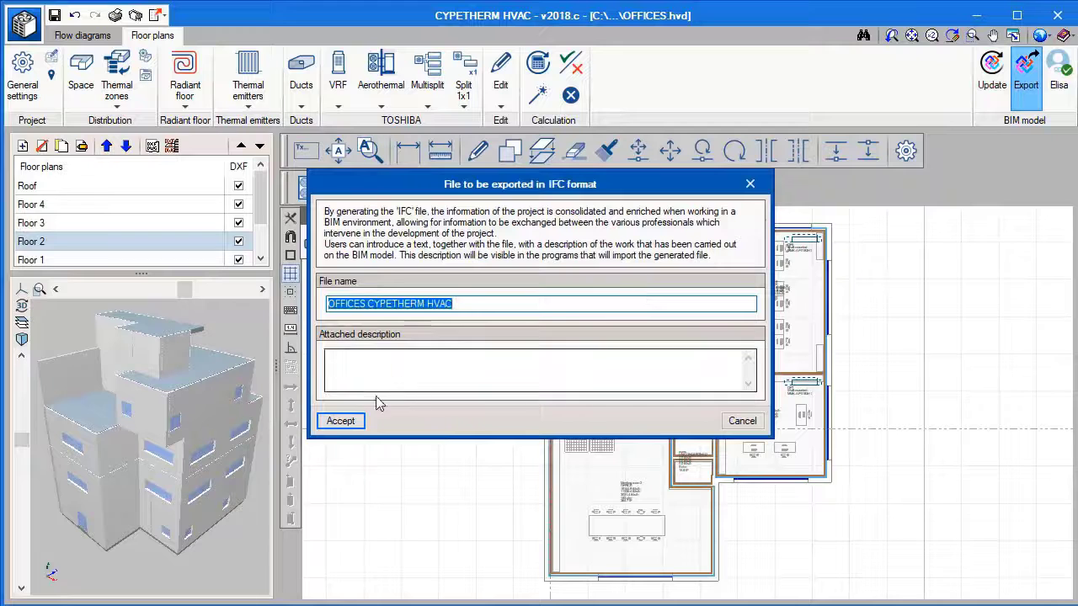
left_click(340, 421)
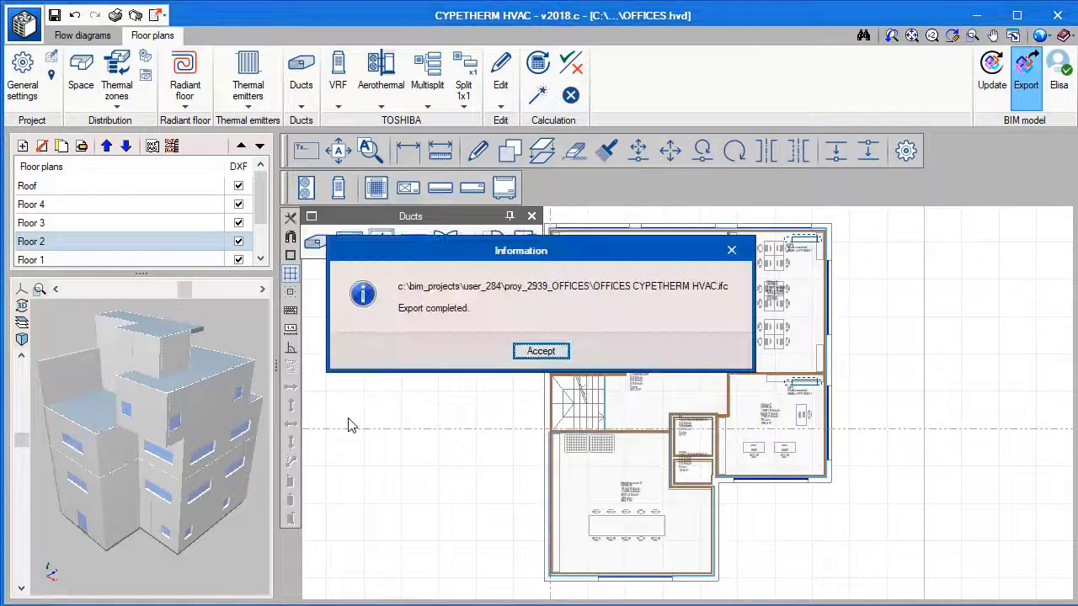
left_click(523, 352)
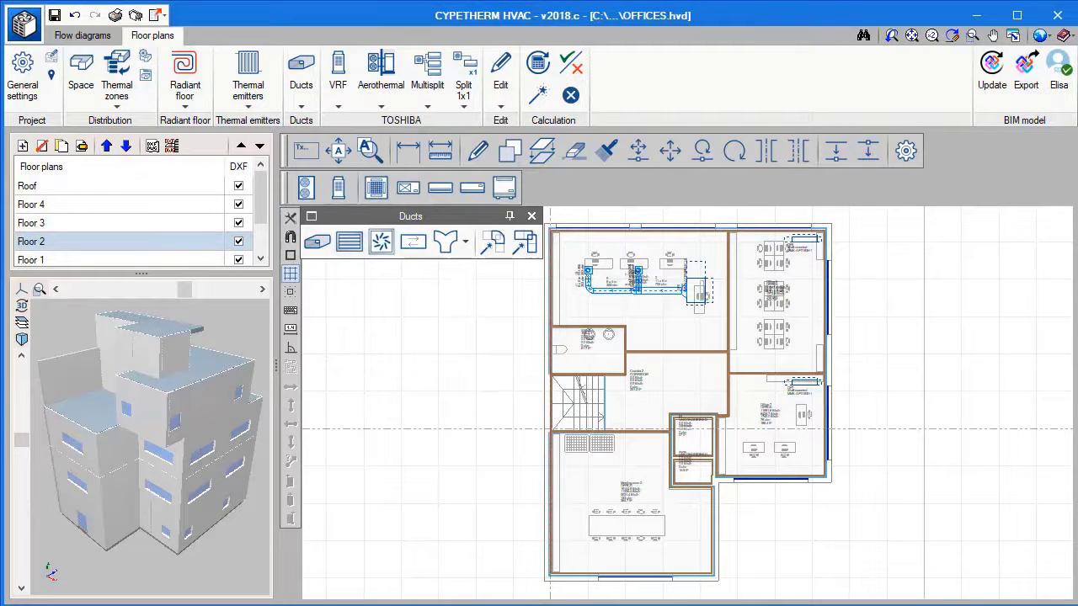
Step: Switch to CYPETHERM EPlus and create a new project named OFFICES, linked to the OFFICES project on BIMserver.center
key("alt+Tab")
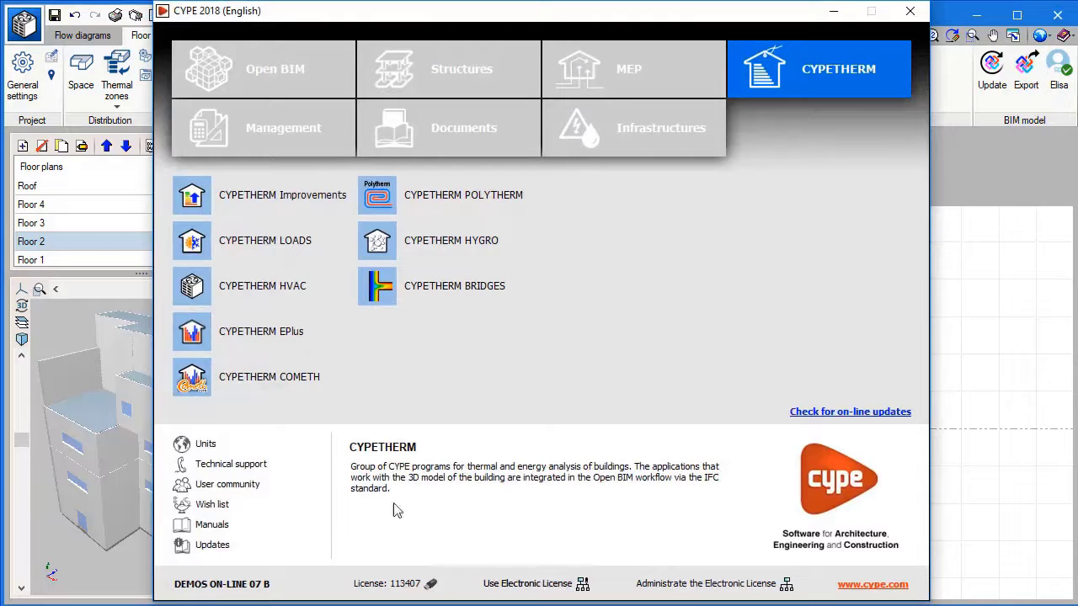
left_click(279, 340)
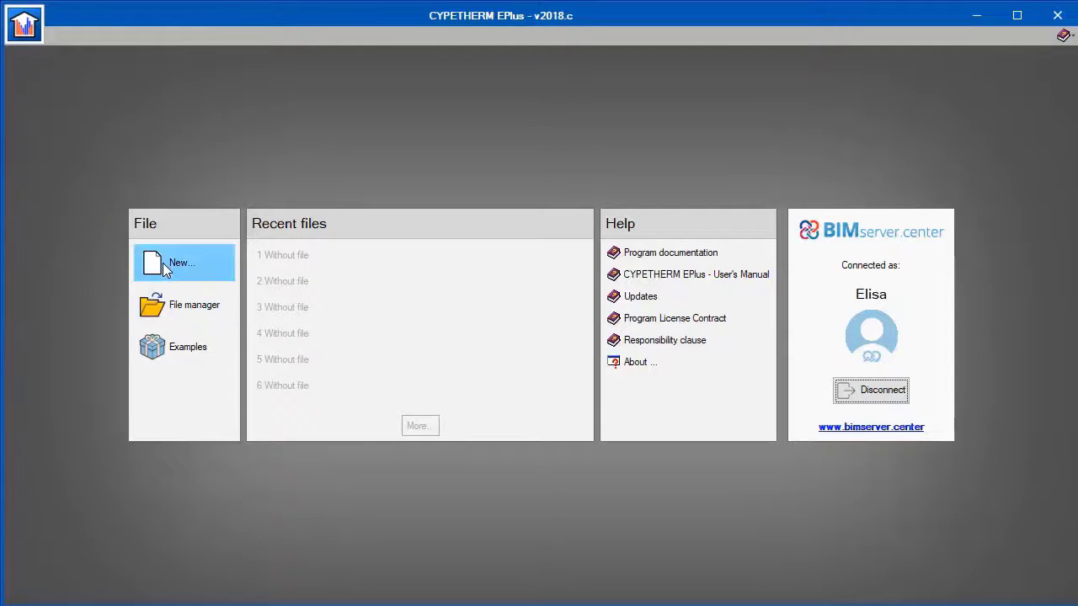
left_click(167, 266)
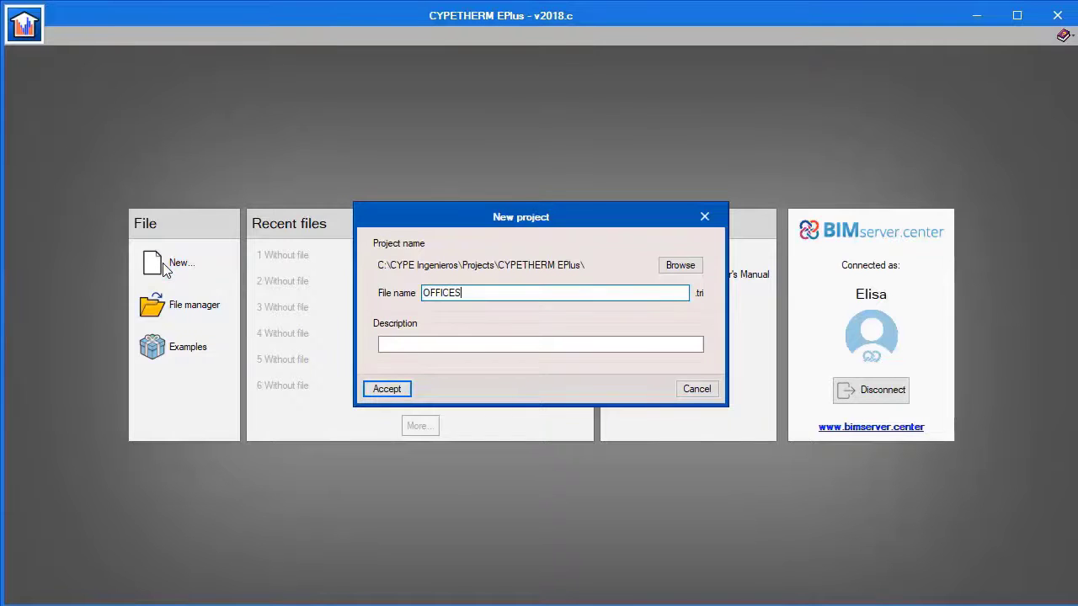
left_click(386, 389)
left_click(472, 383)
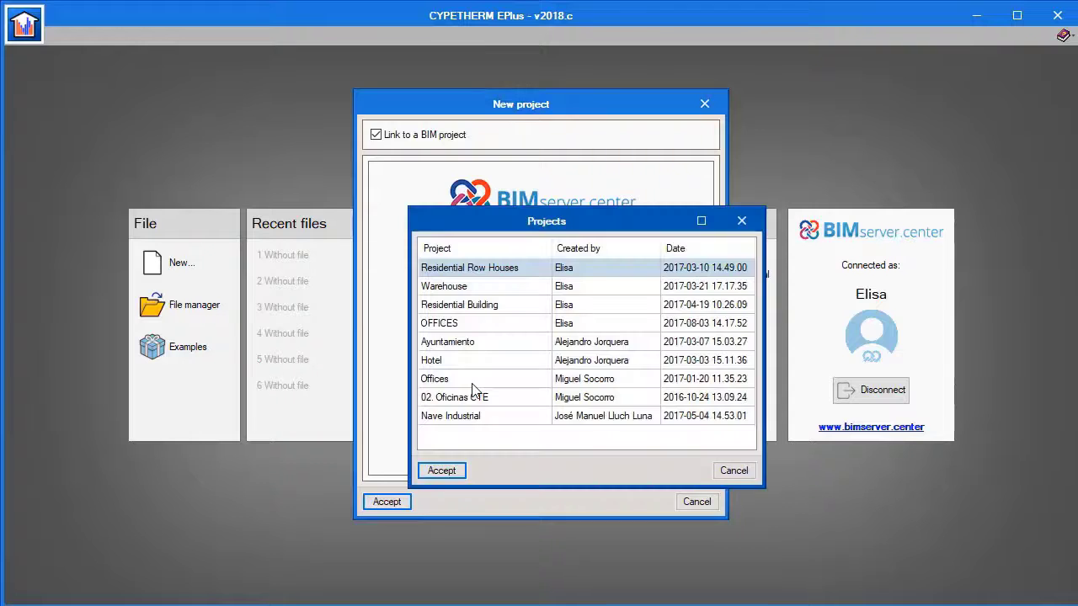
left_click(461, 327)
double_click(460, 326)
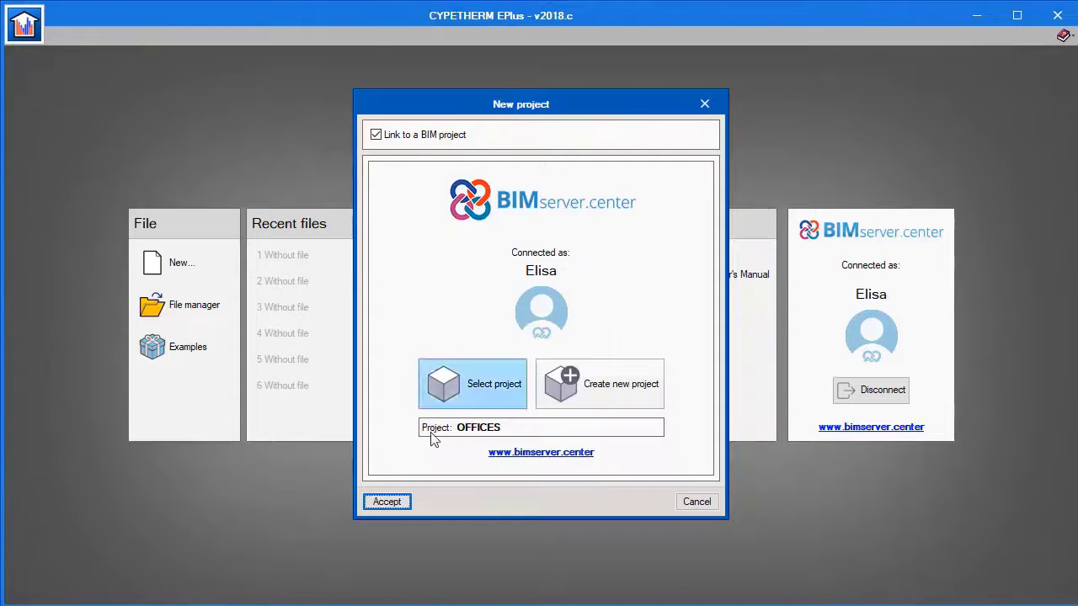
left_click(396, 502)
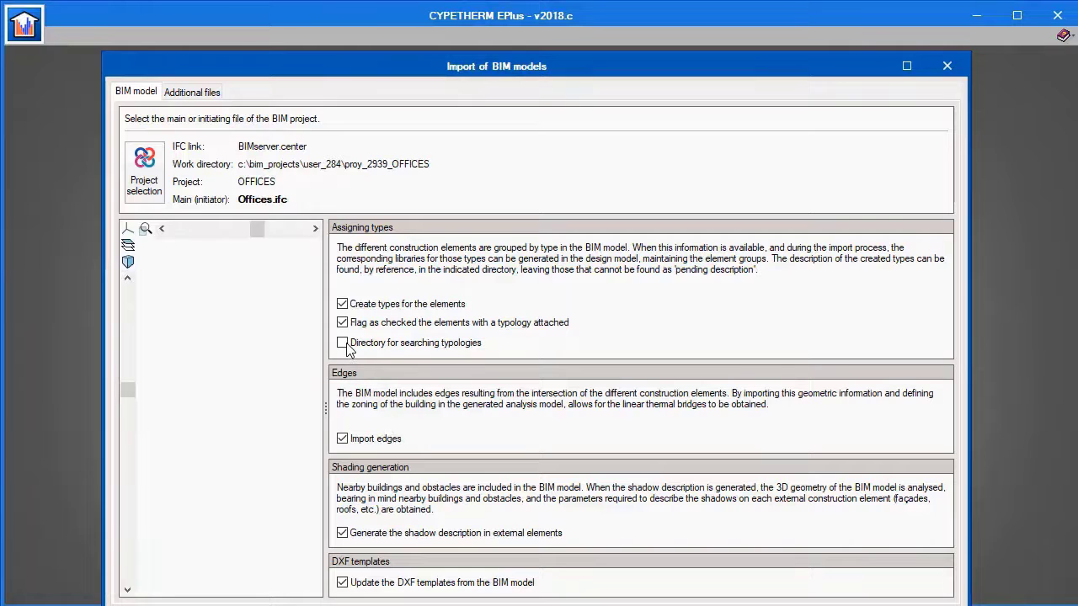
Step: Import the BIM model using C:\CYPE Ingenieros\Library as the directory for searching typologies
left_click(344, 344)
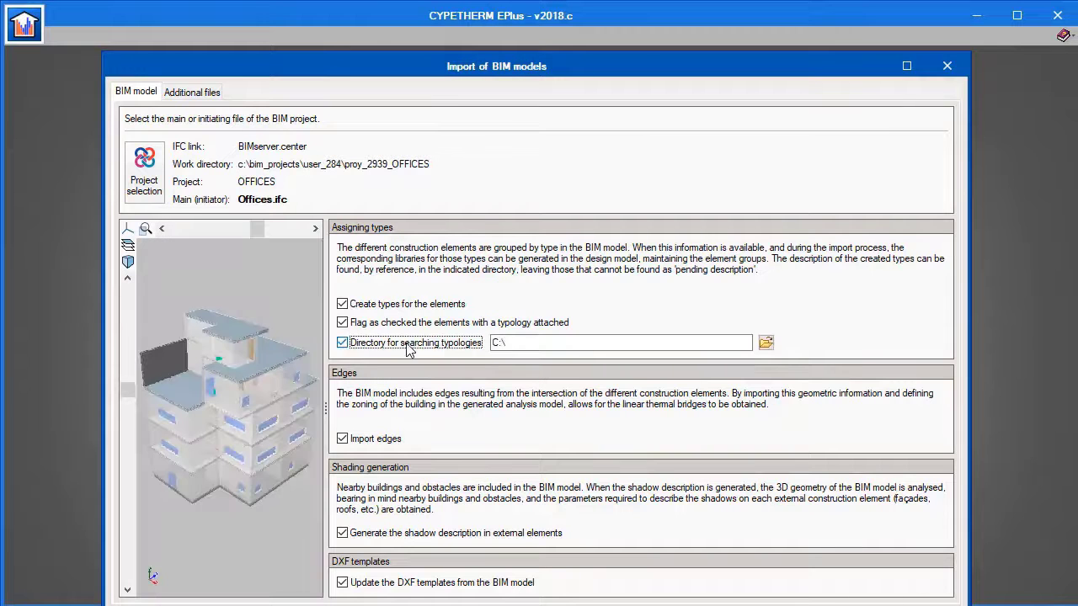
left_click(766, 344)
double_click(446, 327)
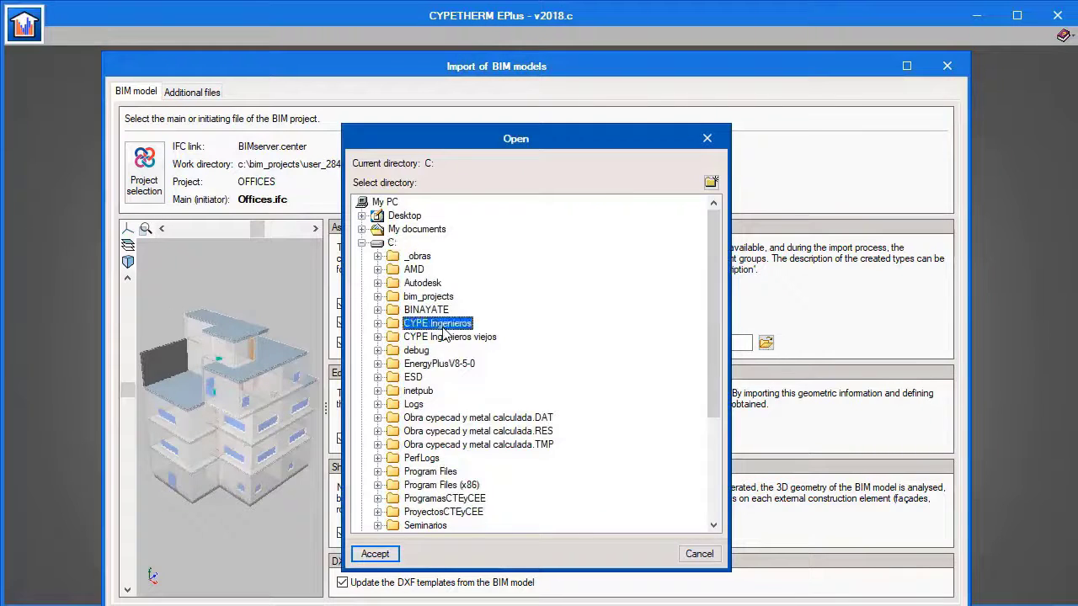
left_click(433, 350)
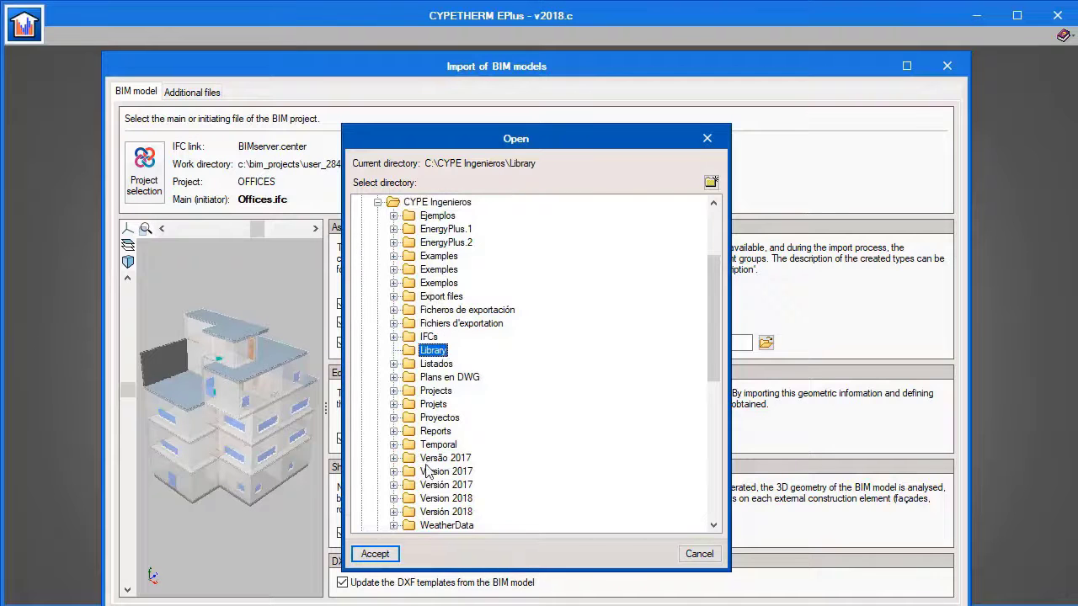
left_click(381, 554)
key("Return")
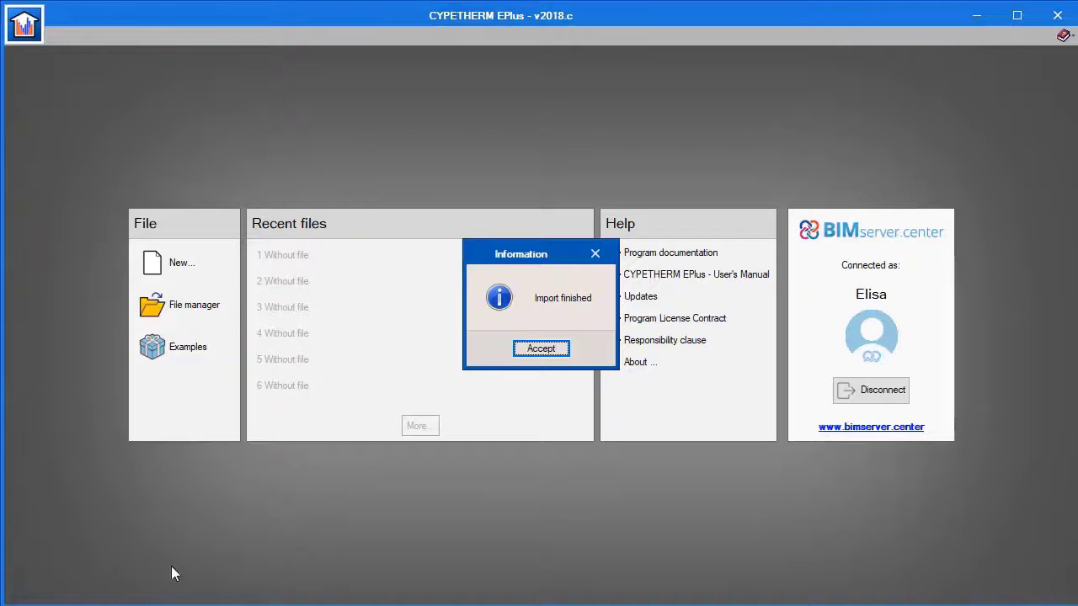
left_click(531, 349)
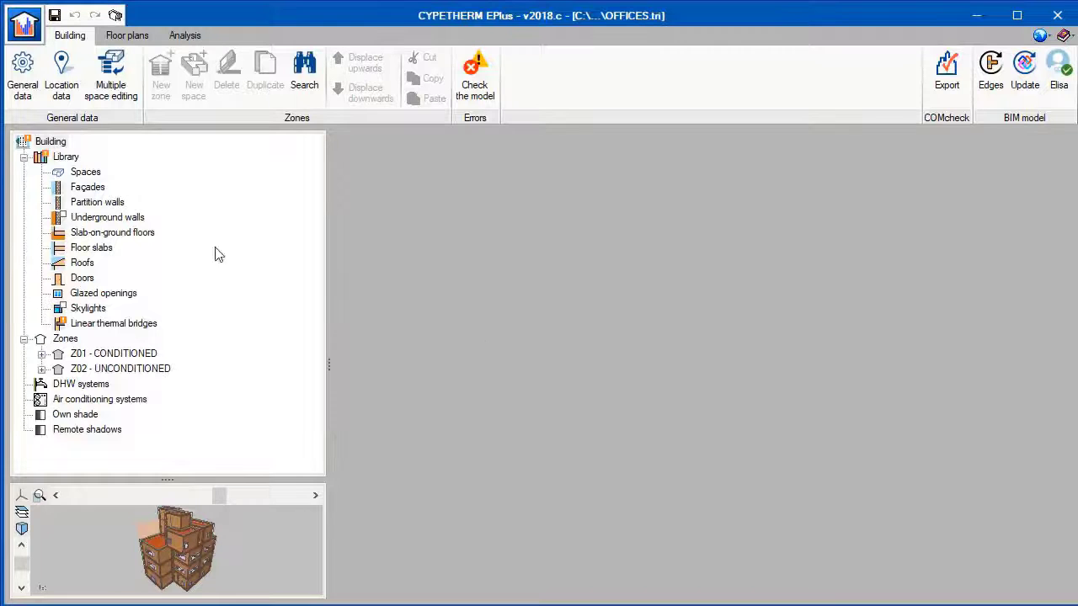
Step: Review the OFFICE space type's parameters and the layers of the WALL-1 façade in the library
left_click(87, 173)
double_click(353, 179)
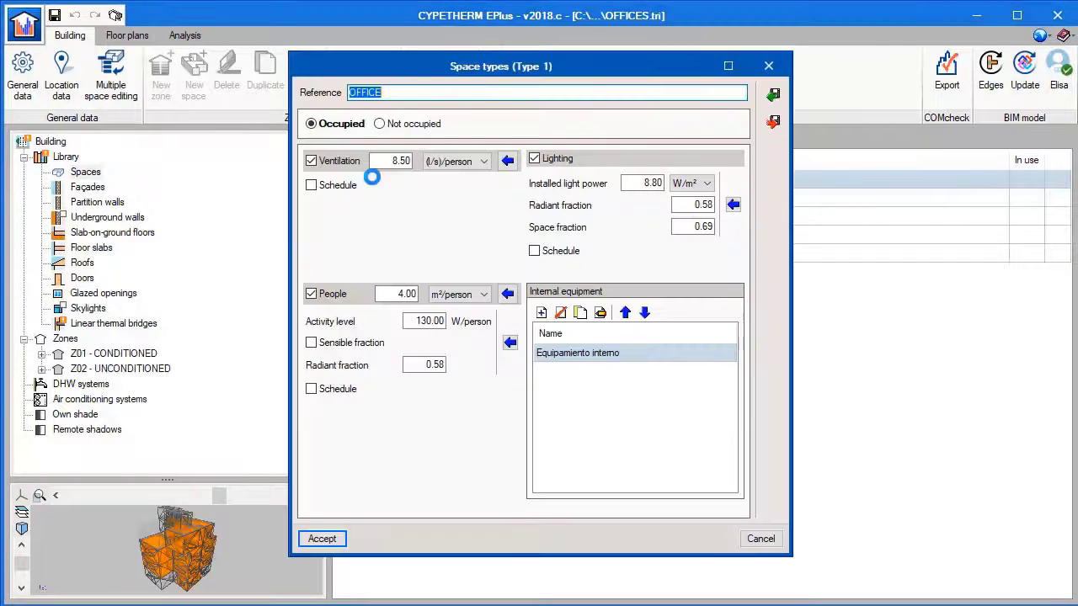
left_click(383, 165)
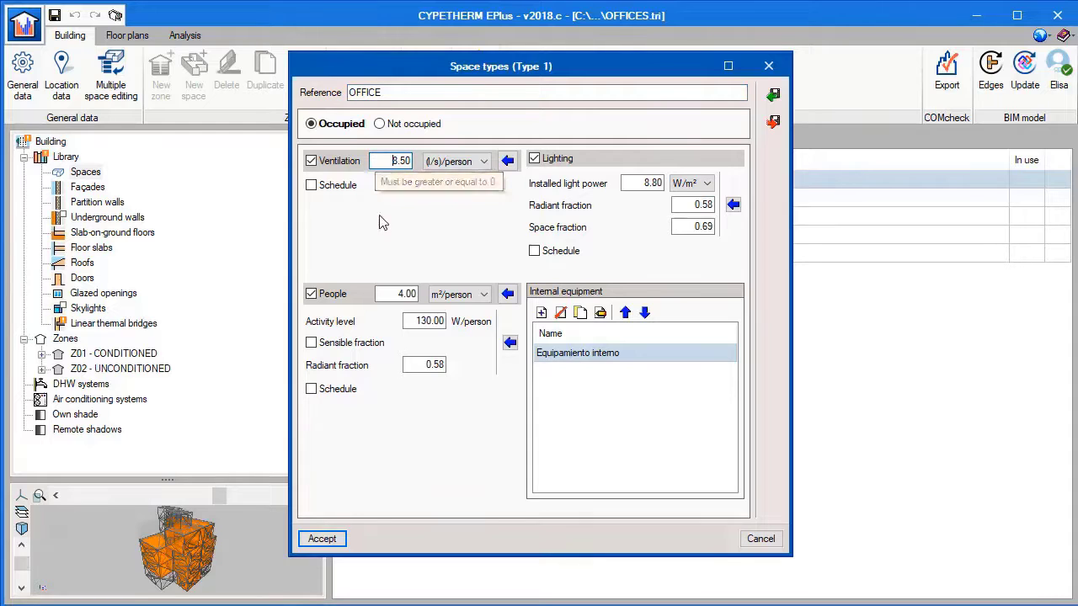
left_click(321, 536)
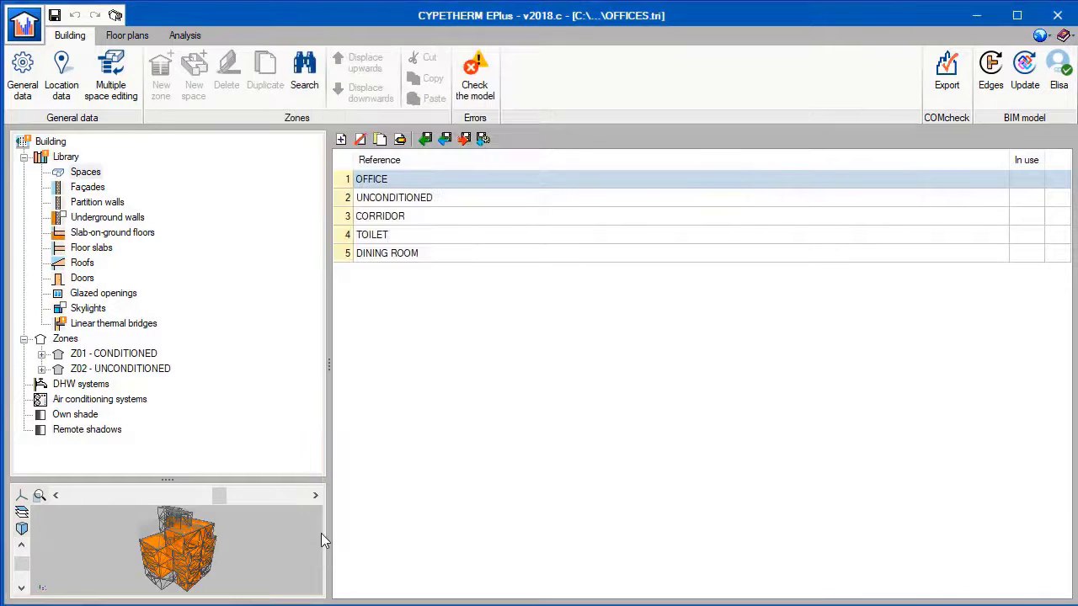
left_click(87, 187)
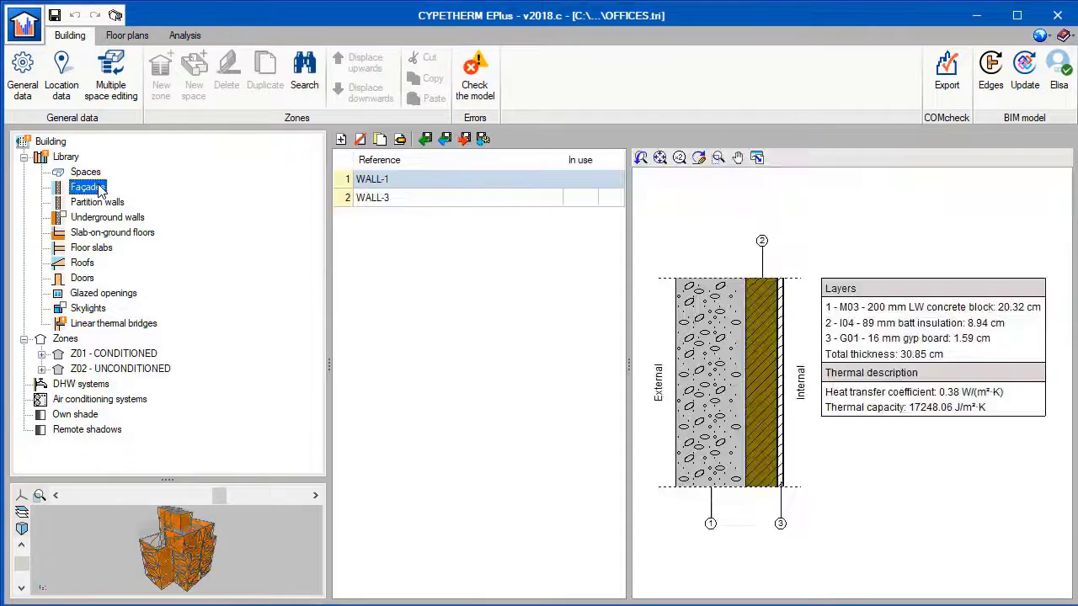
double_click(394, 180)
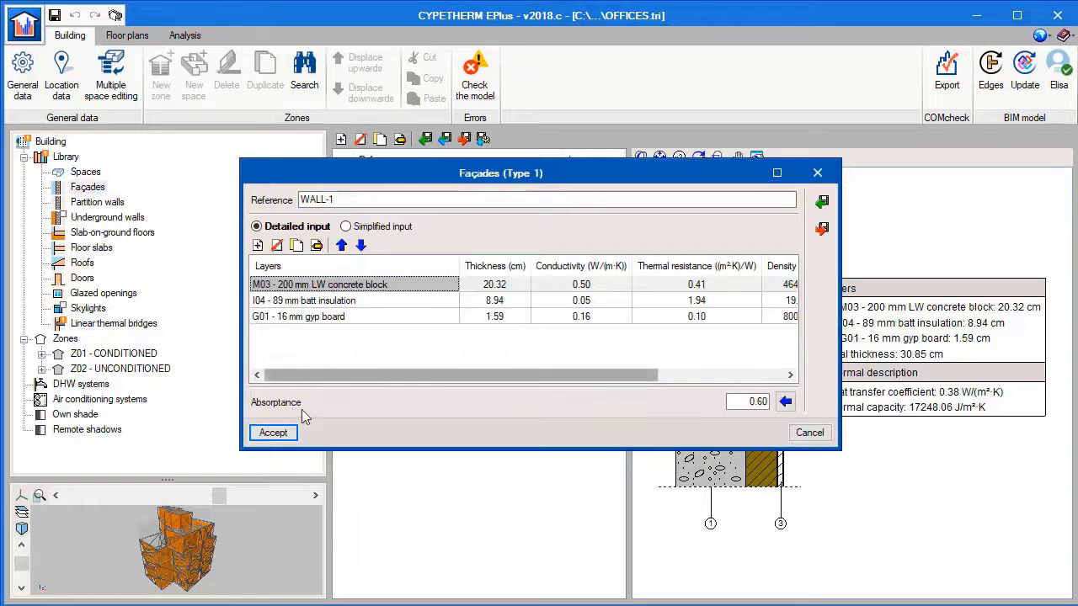
left_click(272, 432)
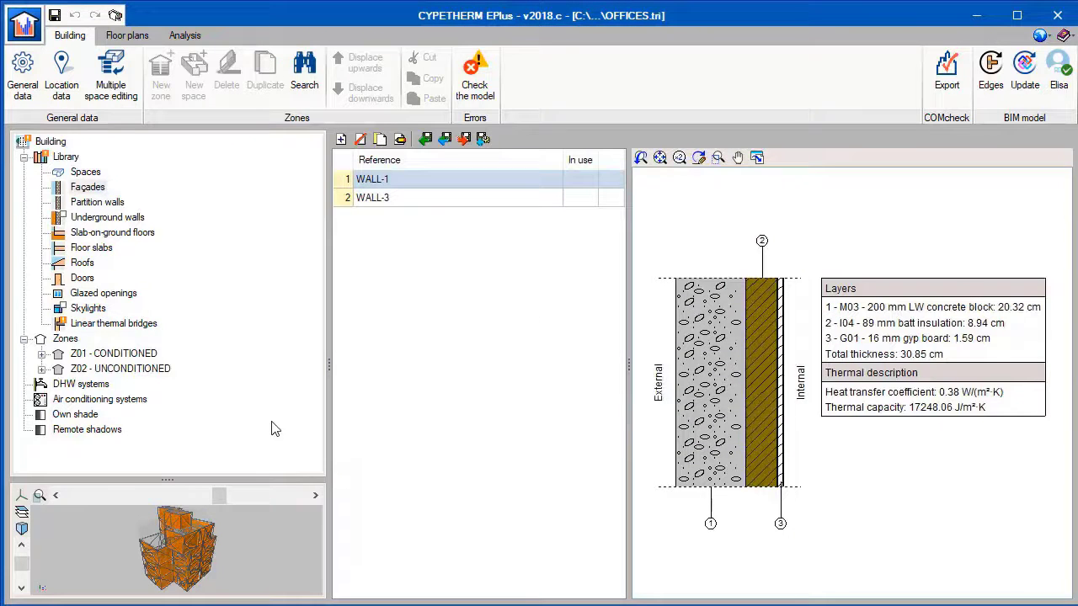
Step: Examine the linear thermal bridges and the general data on condensation, energy sources and air permeability, accepting the existing settings
left_click(150, 327)
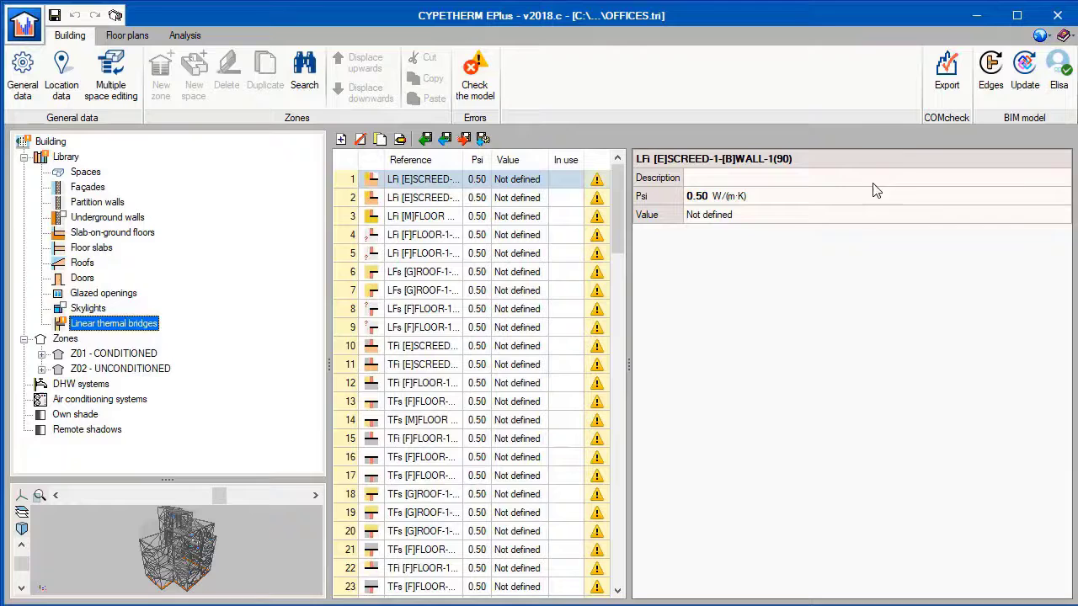
left_click(990, 72)
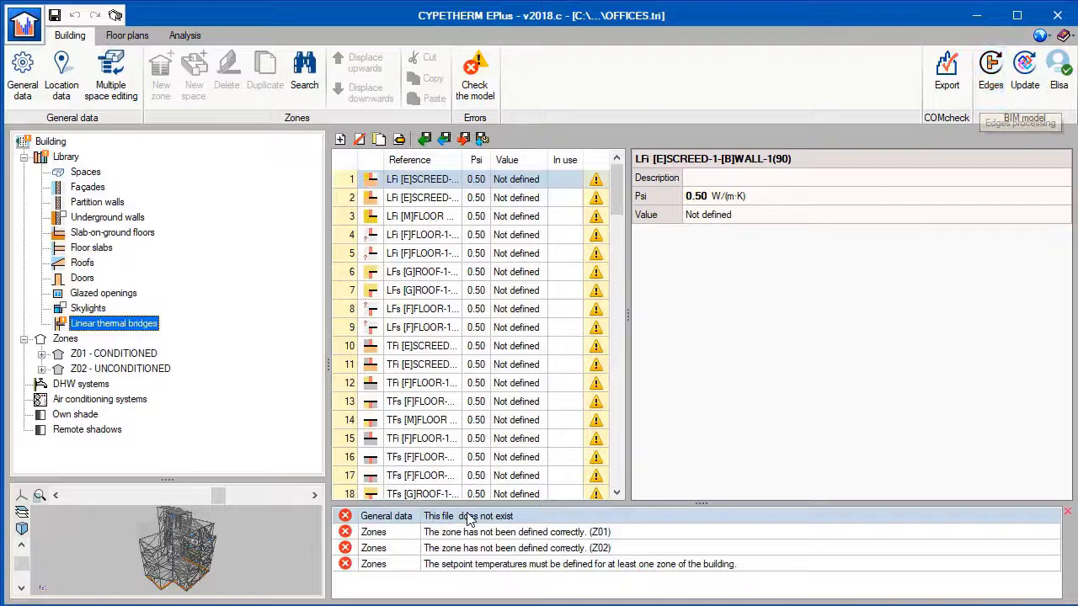
left_click(23, 75)
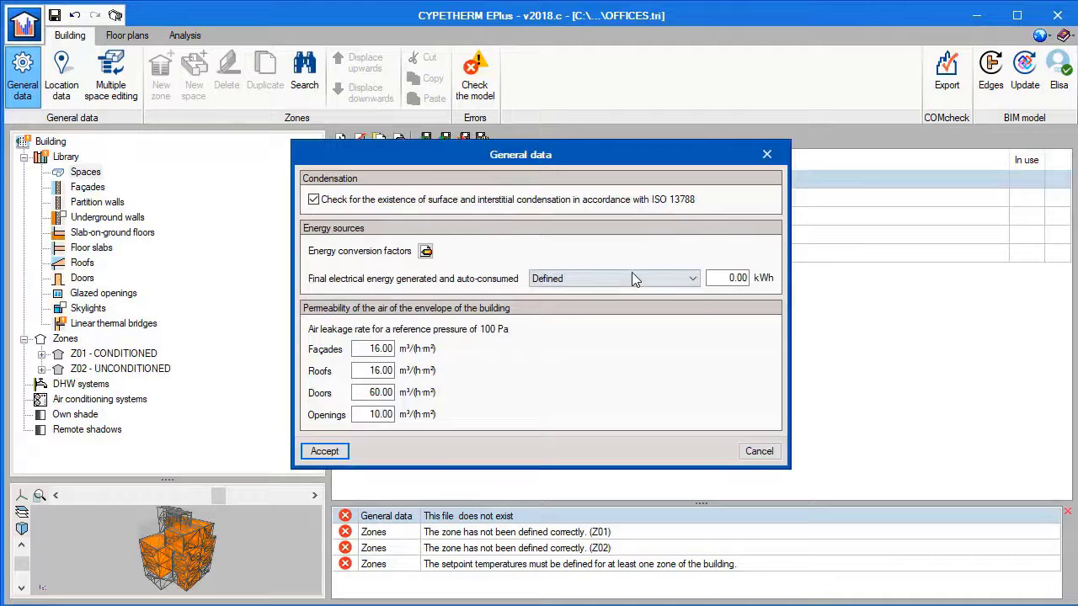
left_click(324, 451)
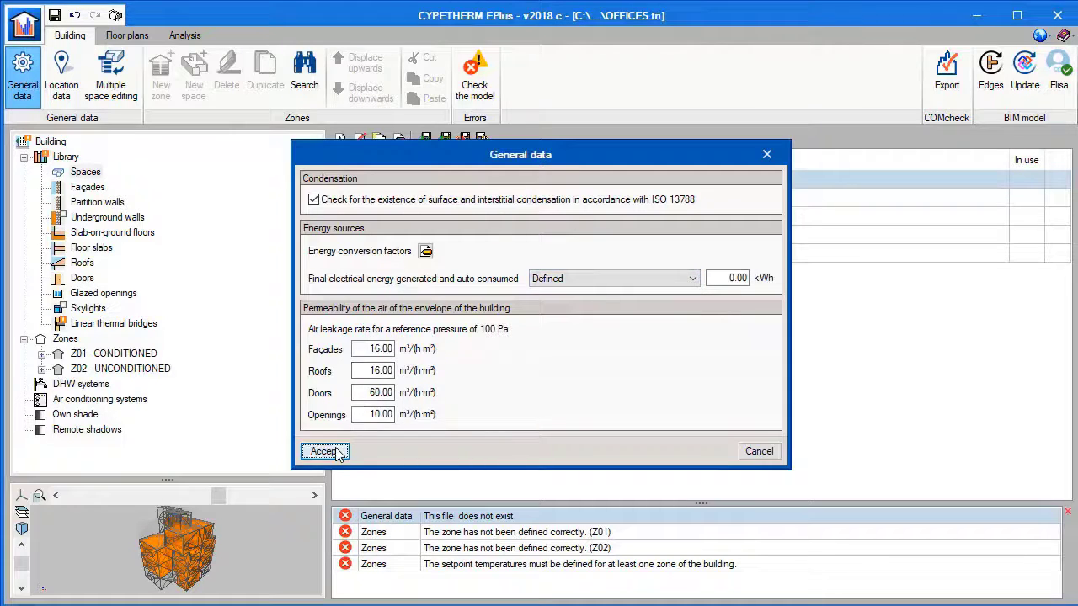
Step: Assign the USA_CA_Los.Angeles.Intl.AP.722950 weather file as the location's climate data and check the model again
left_click(66, 86)
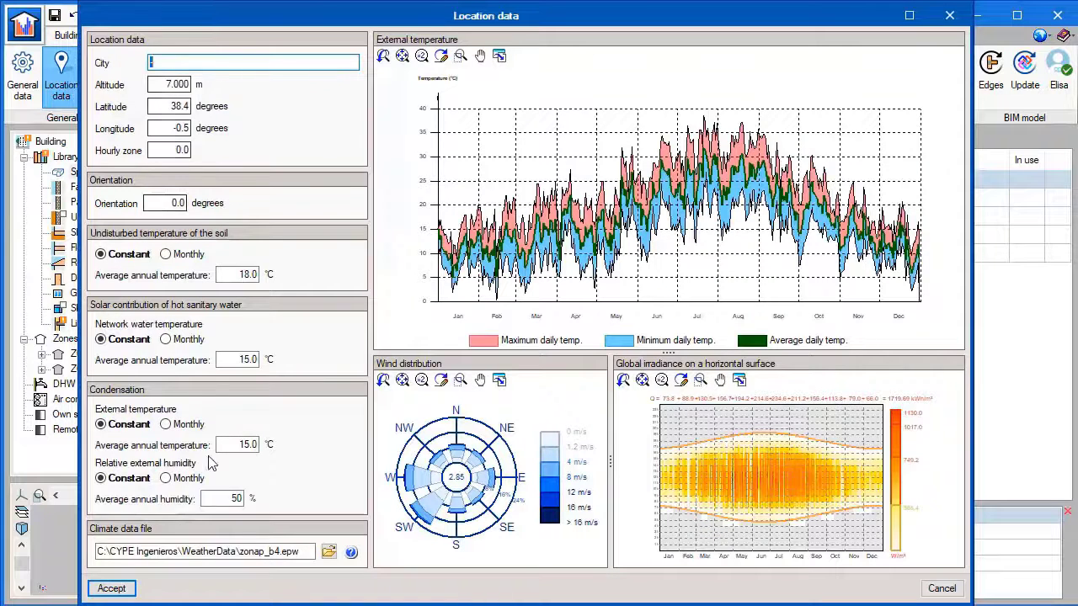
left_click(328, 551)
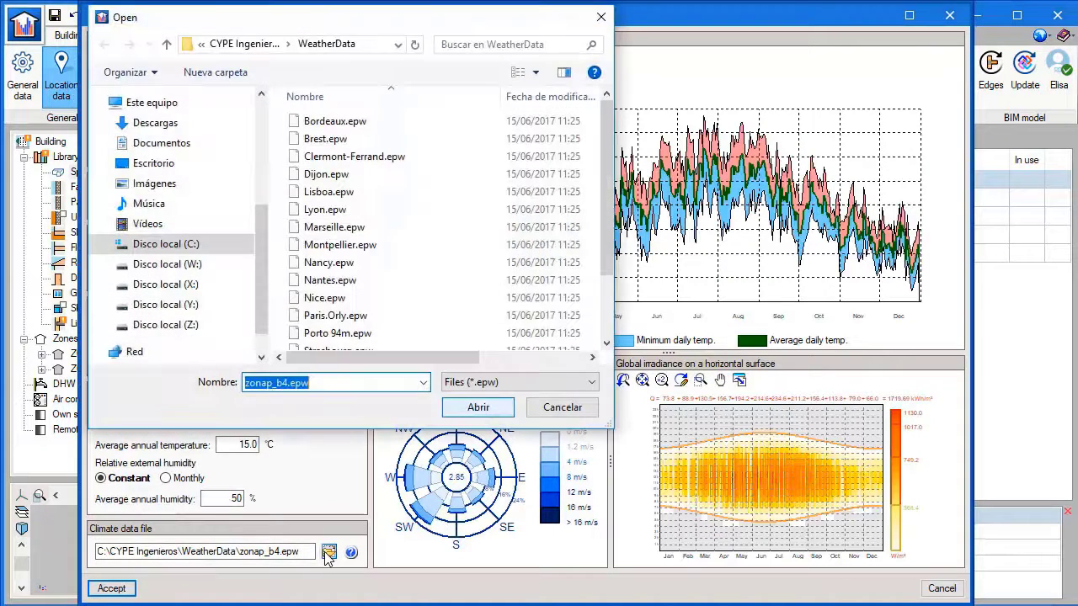
left_click(500, 246)
scroll(500, 252, "down", 2)
left_click(472, 288)
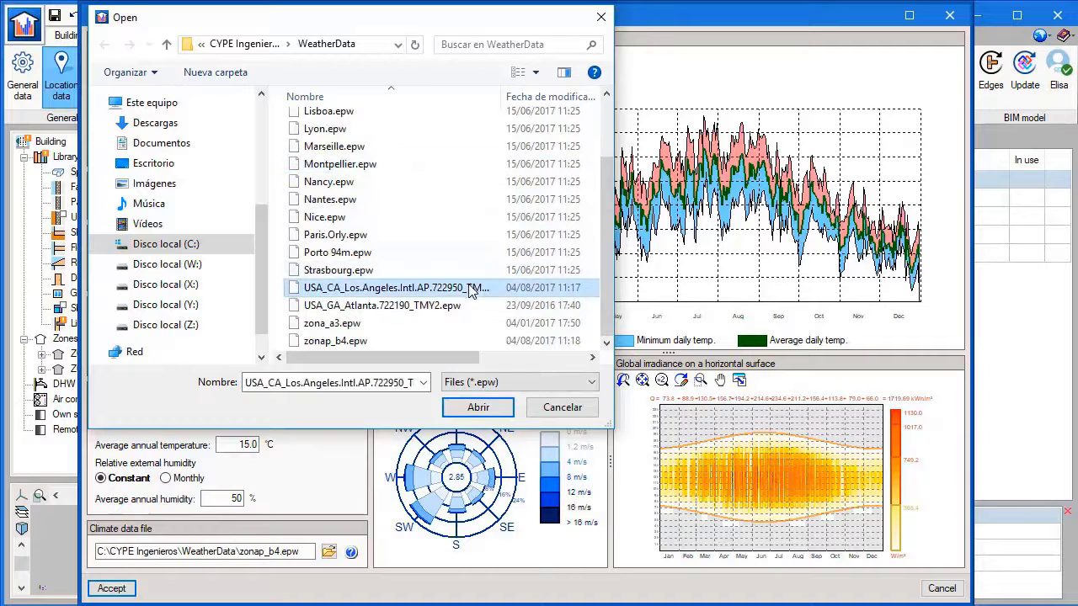
left_click(479, 407)
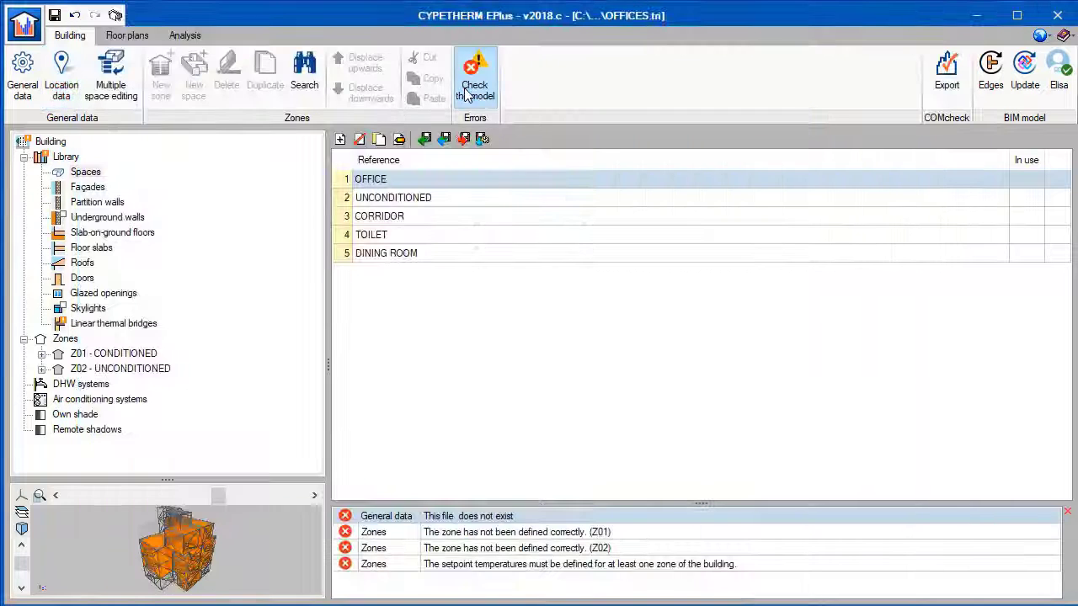
left_click(467, 93)
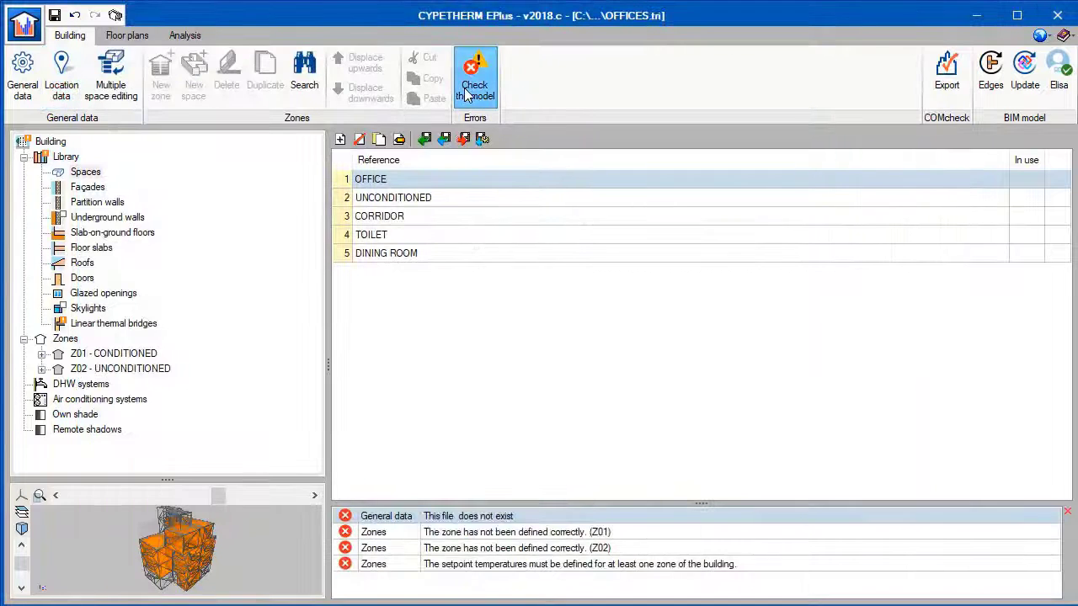
Step: Classify the Z01 - CONDITIONED zone as Occupied
left_click(152, 354)
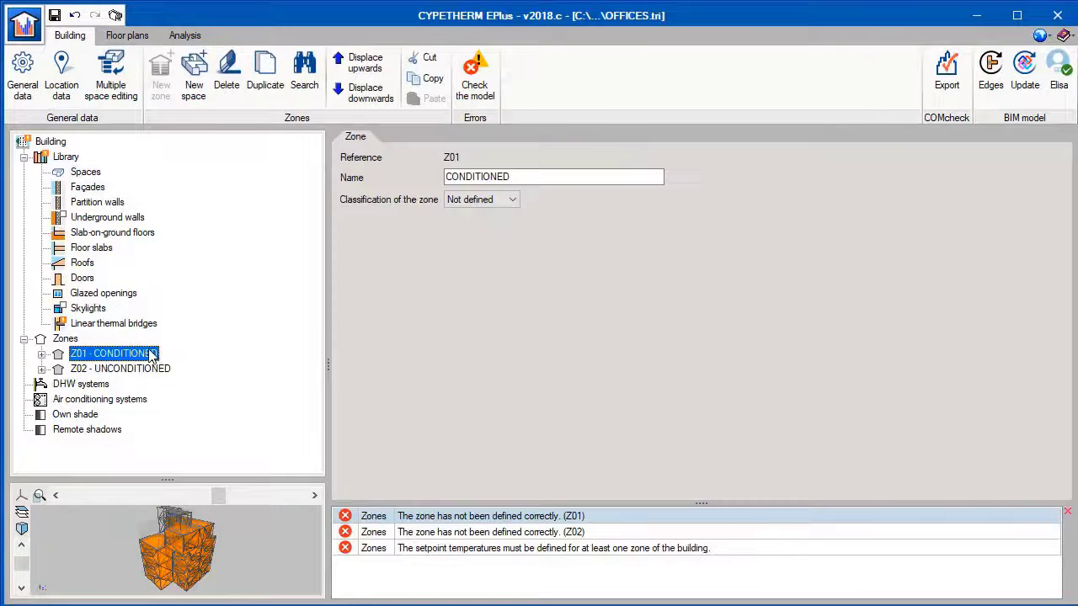
left_click(485, 200)
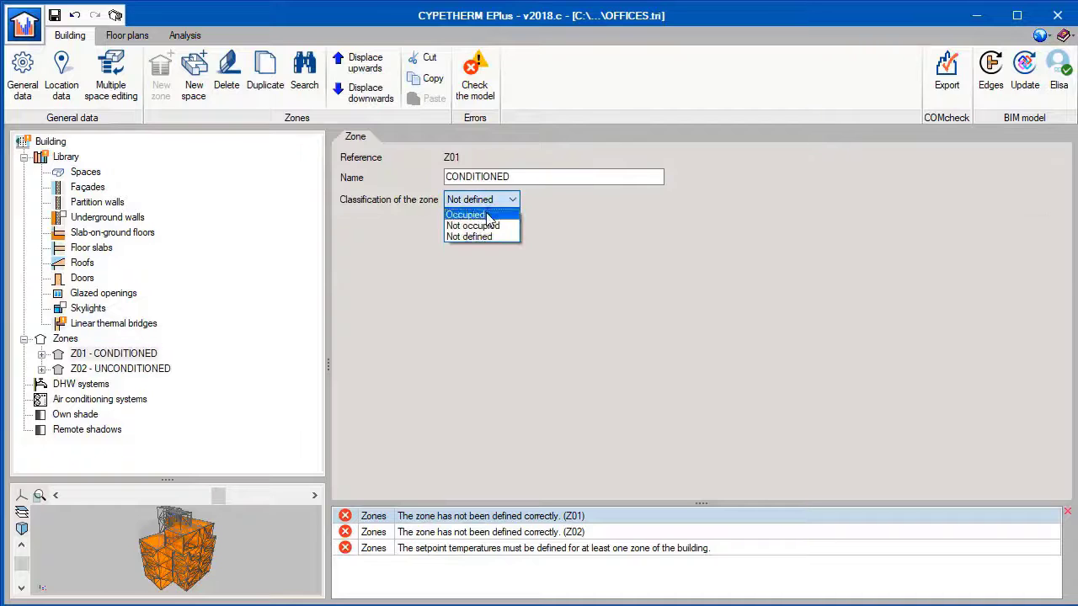
left_click(488, 212)
Step: Enable heating in the conditioned zone's operational conditions, using the imported OFFICE SCHEDULE - HEATING
left_click(1057, 224)
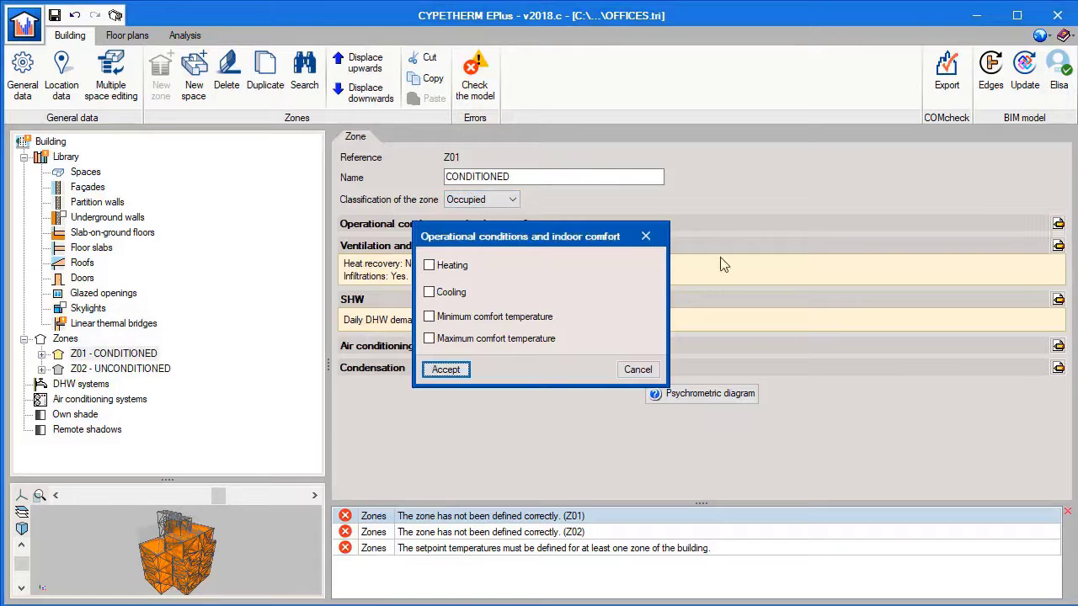
left_click(429, 265)
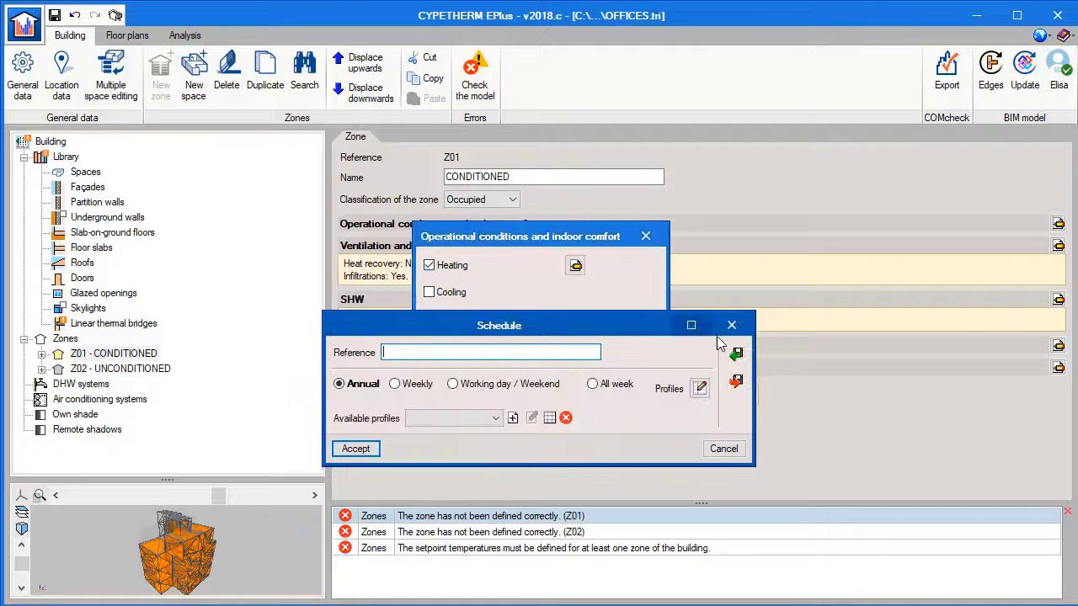
left_click(735, 353)
left_click(588, 409)
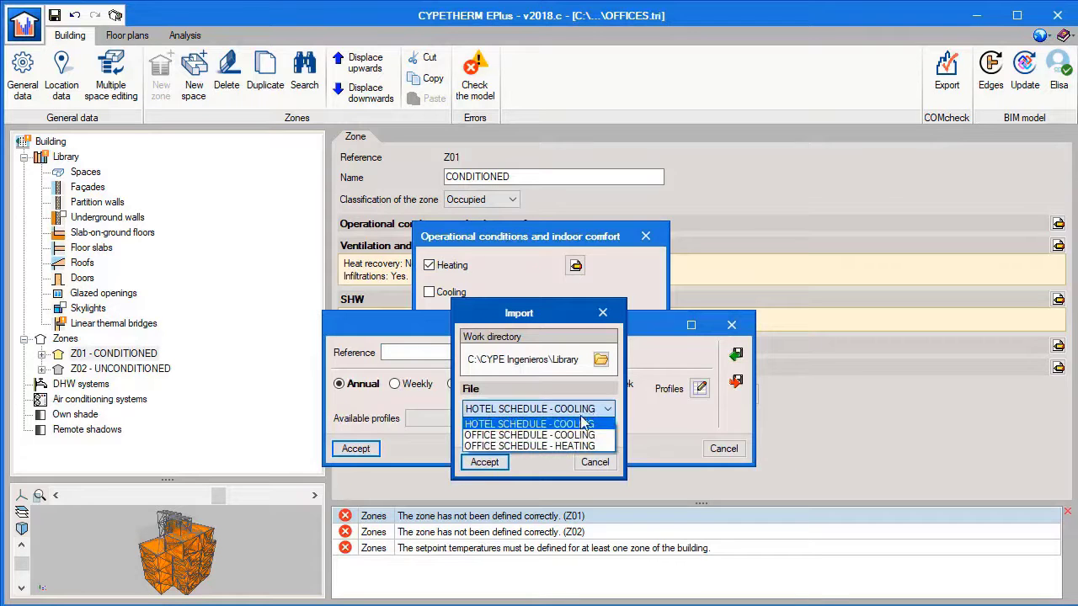
left_click(581, 435)
left_click(484, 462)
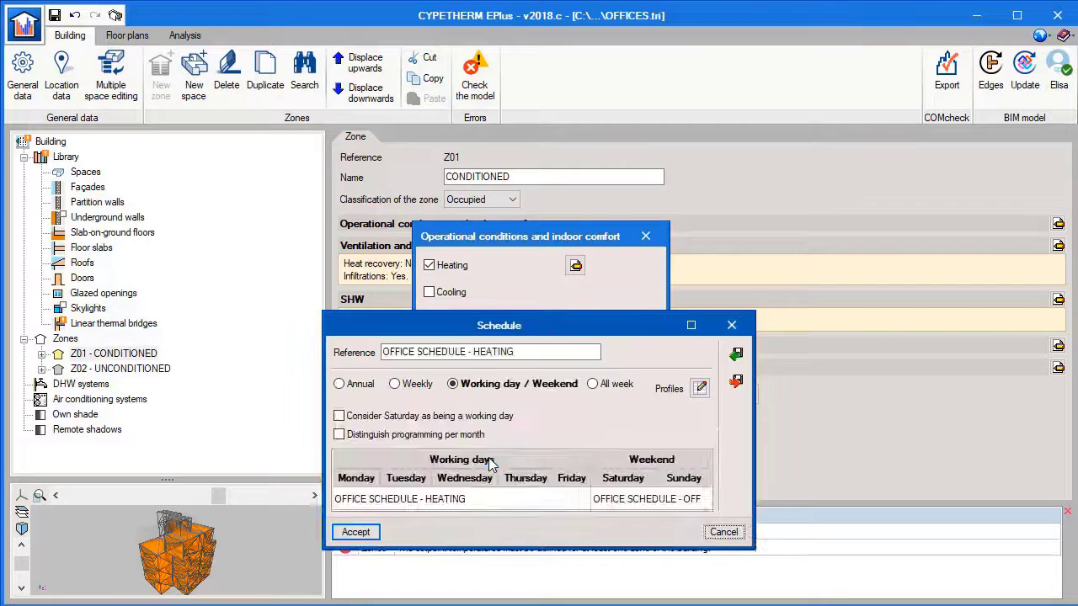
left_click(358, 532)
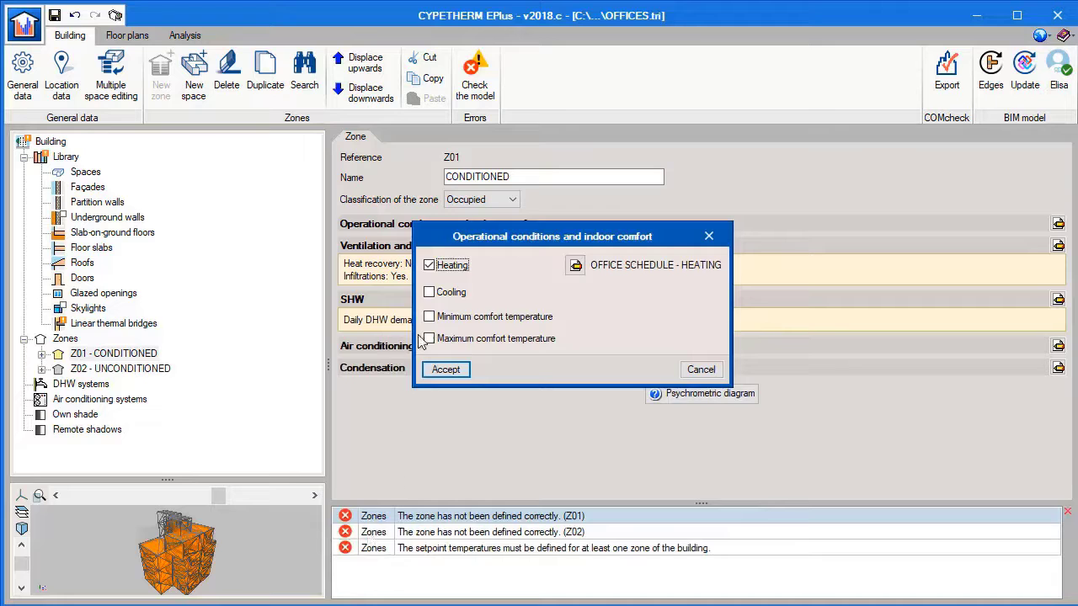
Step: Enable cooling with the imported OFFICE SCHEDULE - COOLING and accept the zone's operational conditions
left_click(431, 292)
left_click(736, 354)
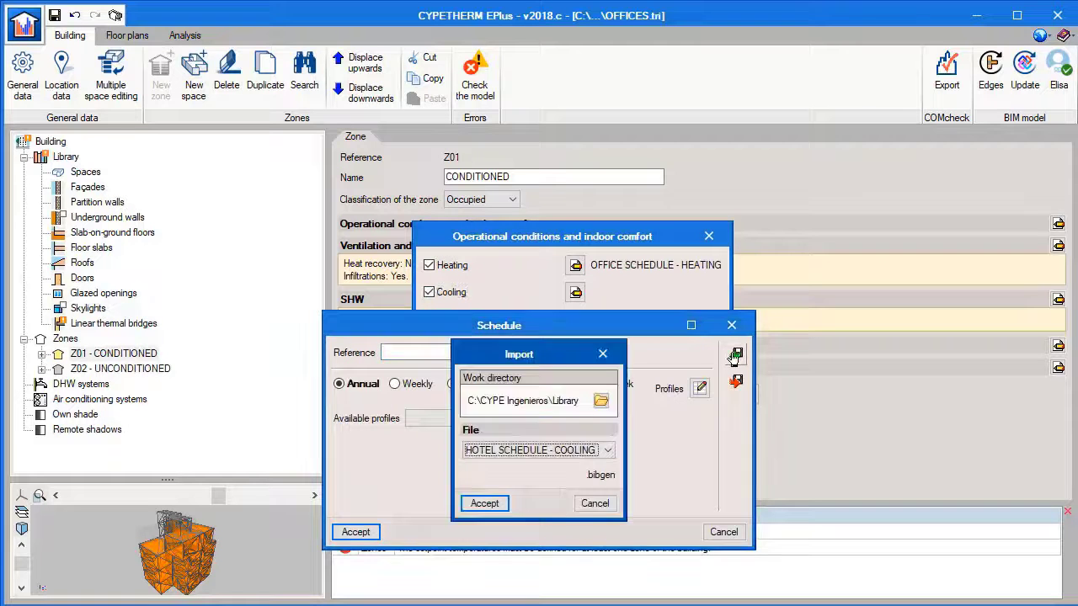
left_click(559, 450)
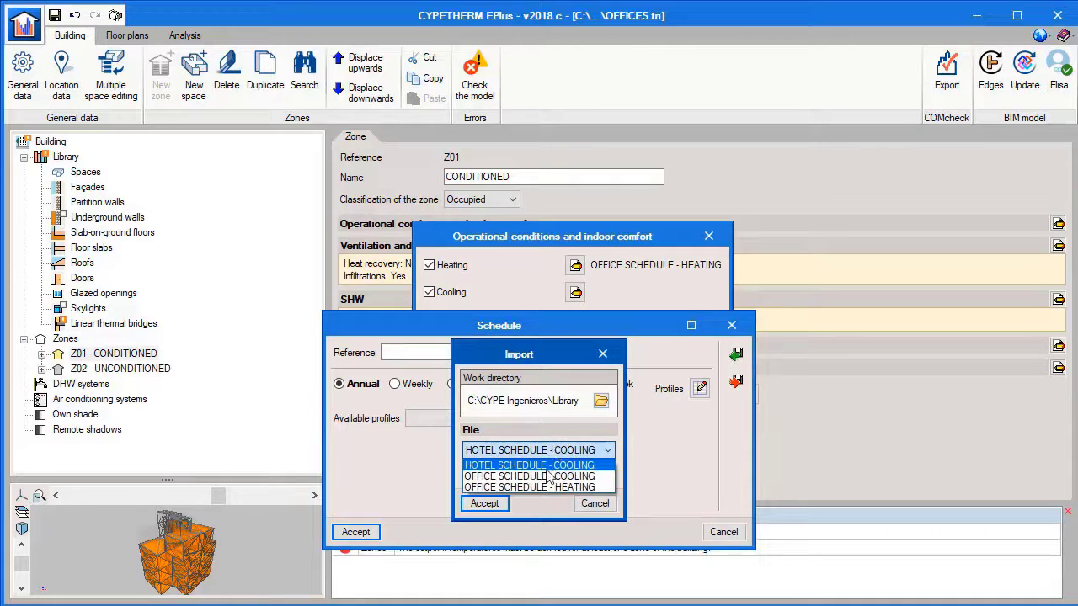
left_click(548, 476)
left_click(485, 503)
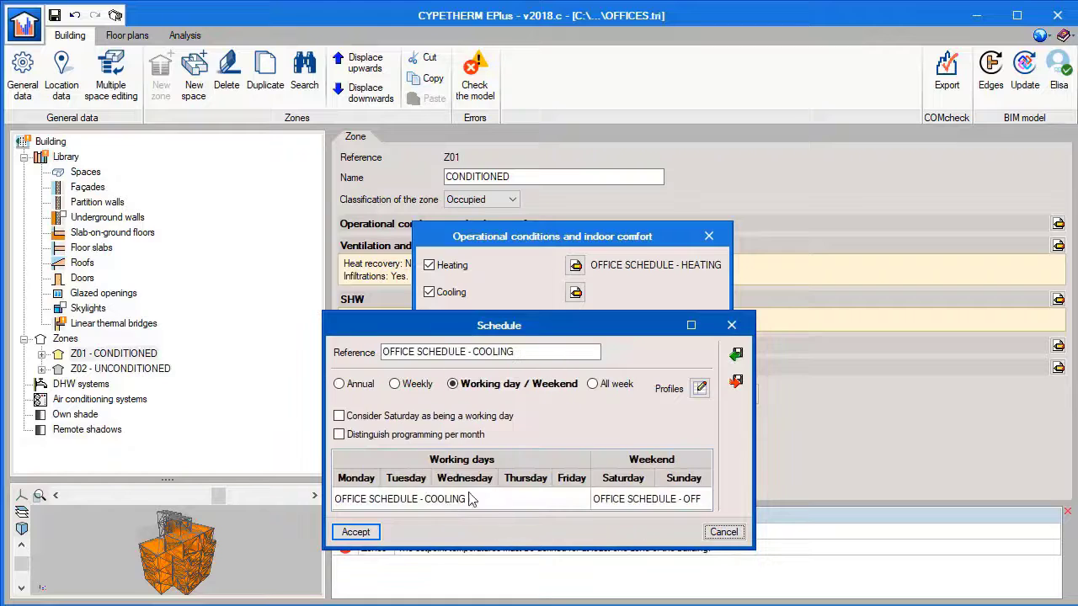
left_click(356, 532)
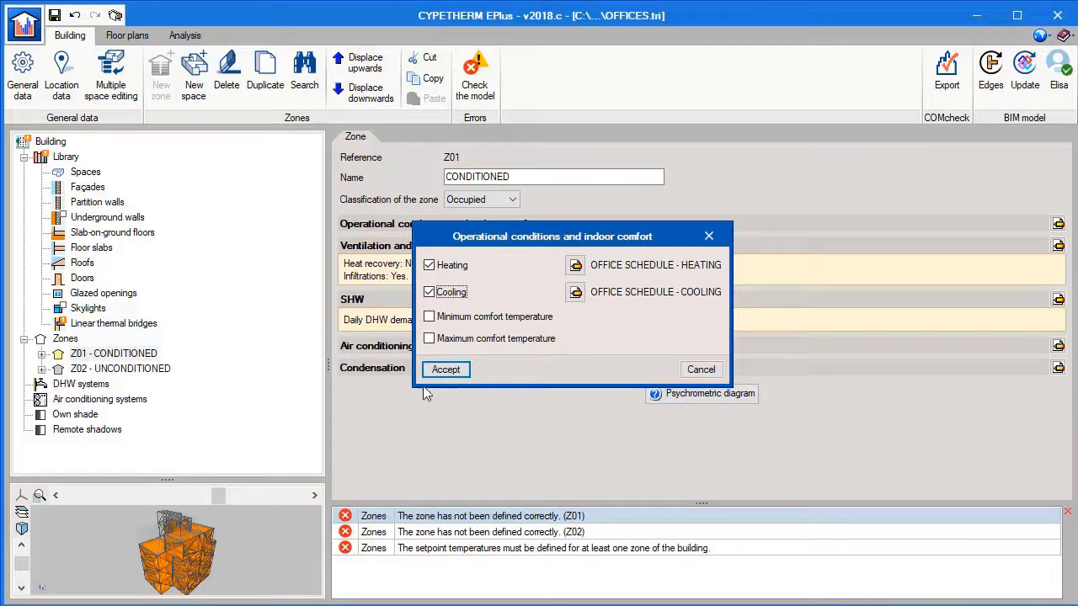
left_click(443, 370)
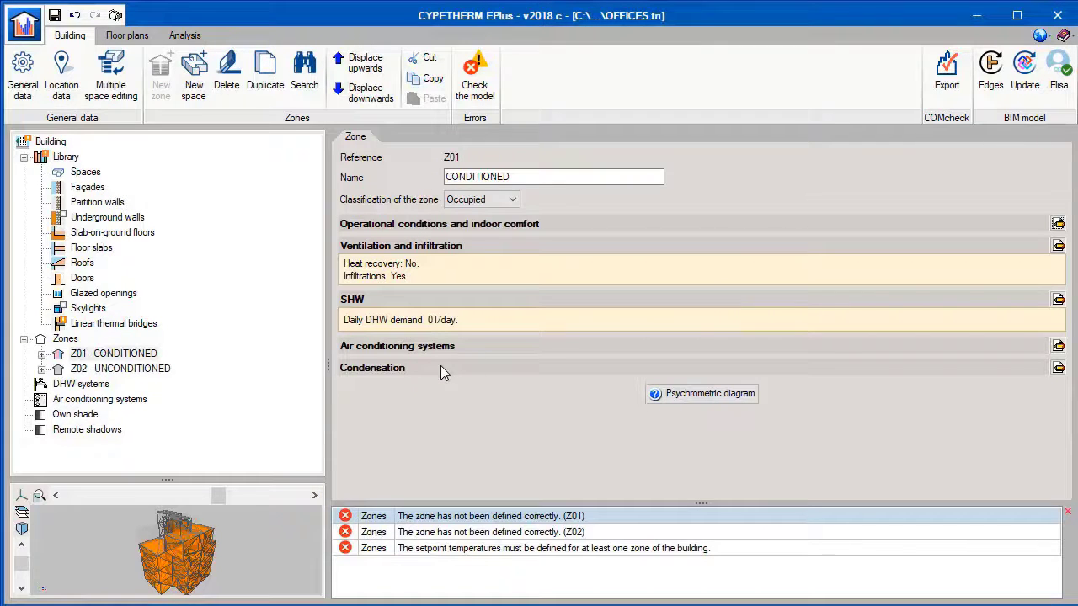
Step: Review the conditioned zone's ventilation and infiltration, air conditioning and condensation data, keeping Supply air temperature as the heating input method
left_click(1058, 245)
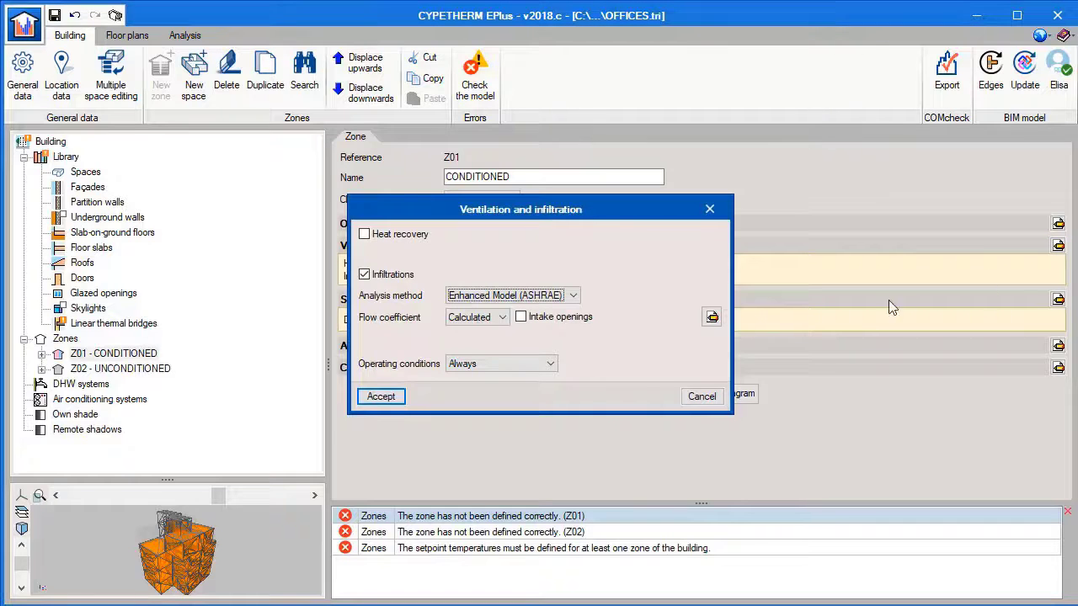
left_click(380, 397)
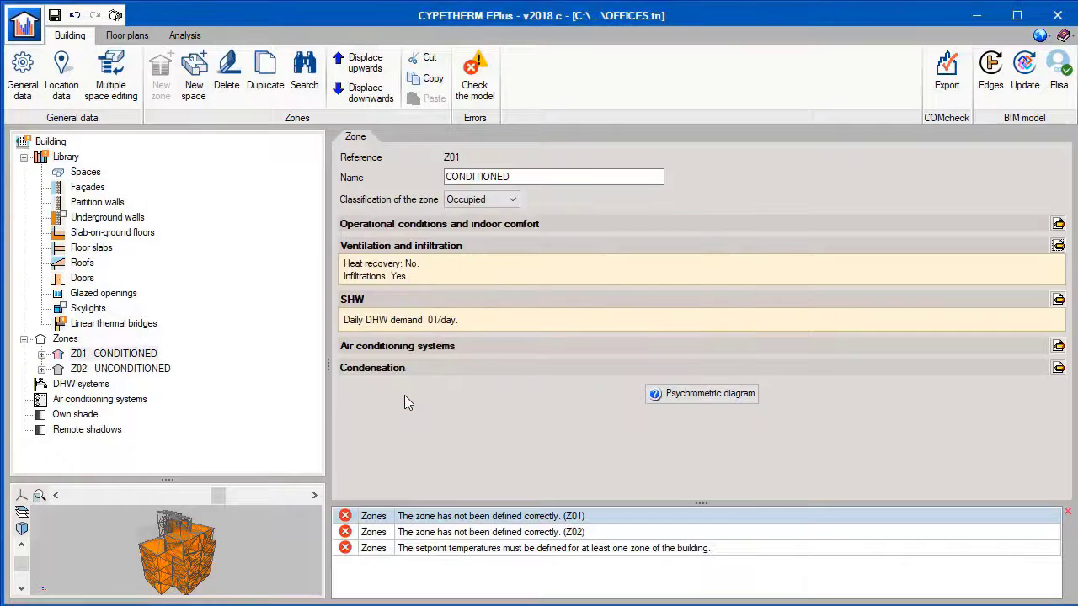
left_click(1058, 346)
left_click(633, 249)
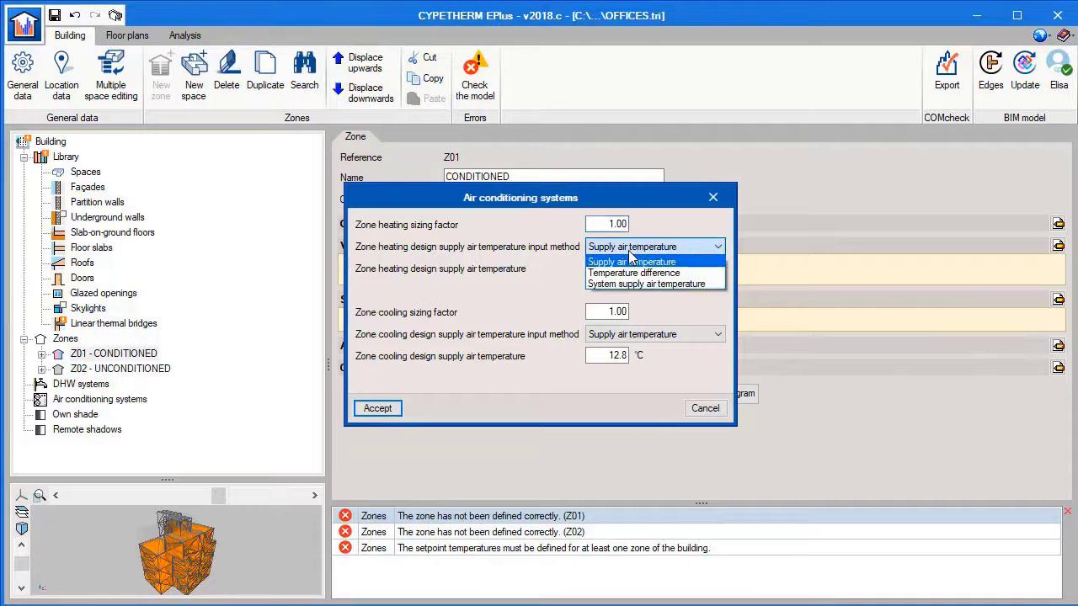
left_click(631, 261)
left_click(375, 408)
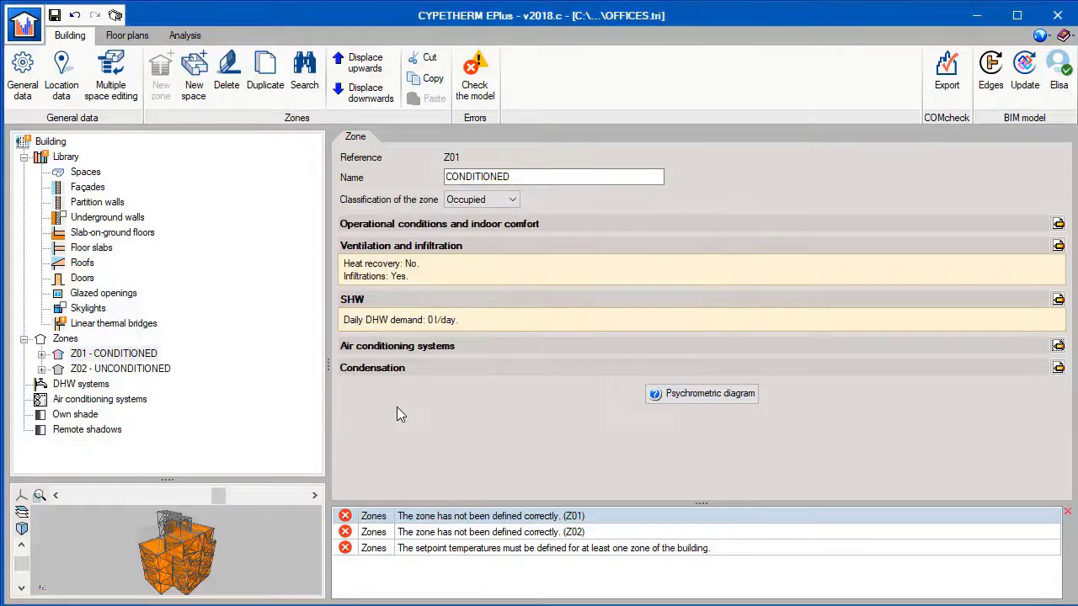
left_click(1057, 369)
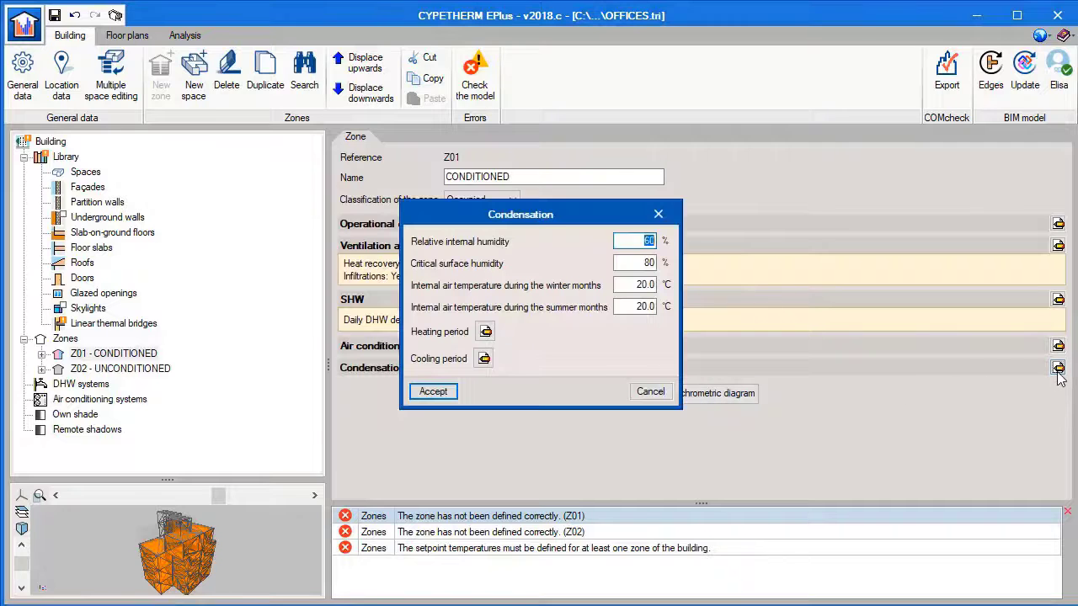
left_click(433, 392)
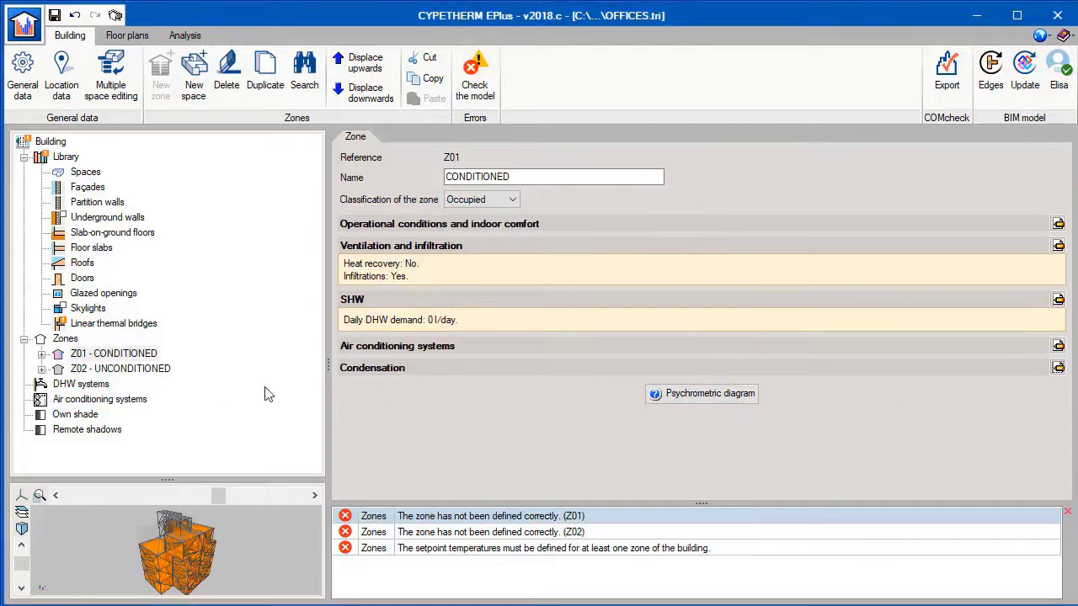
Step: Classify the Z02 - UNCONDITIONED zone as Not occupied and check the model again
left_click(148, 370)
left_click(507, 205)
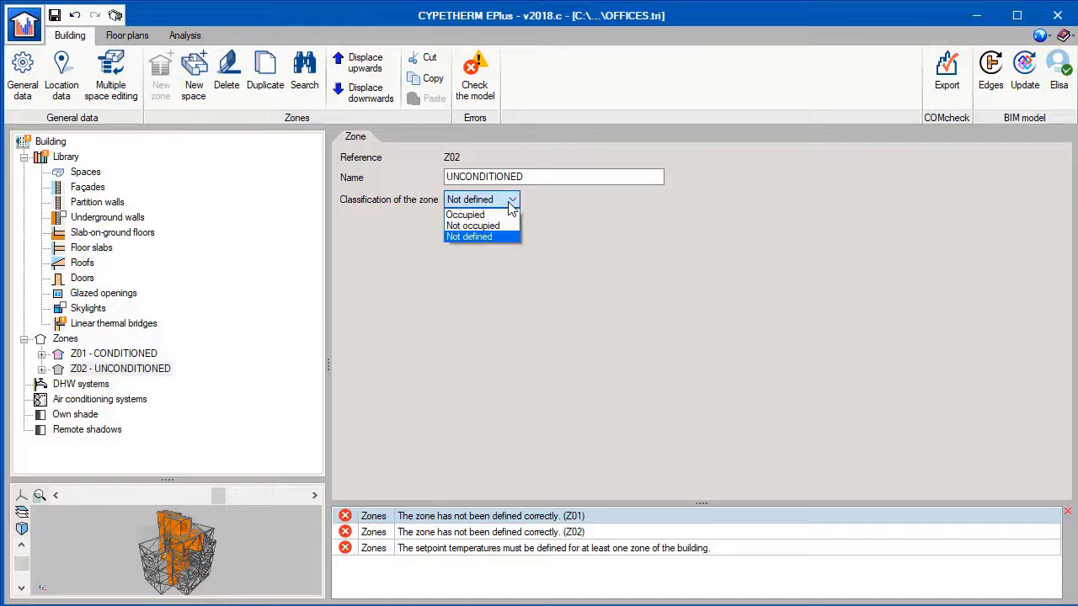
left_click(505, 225)
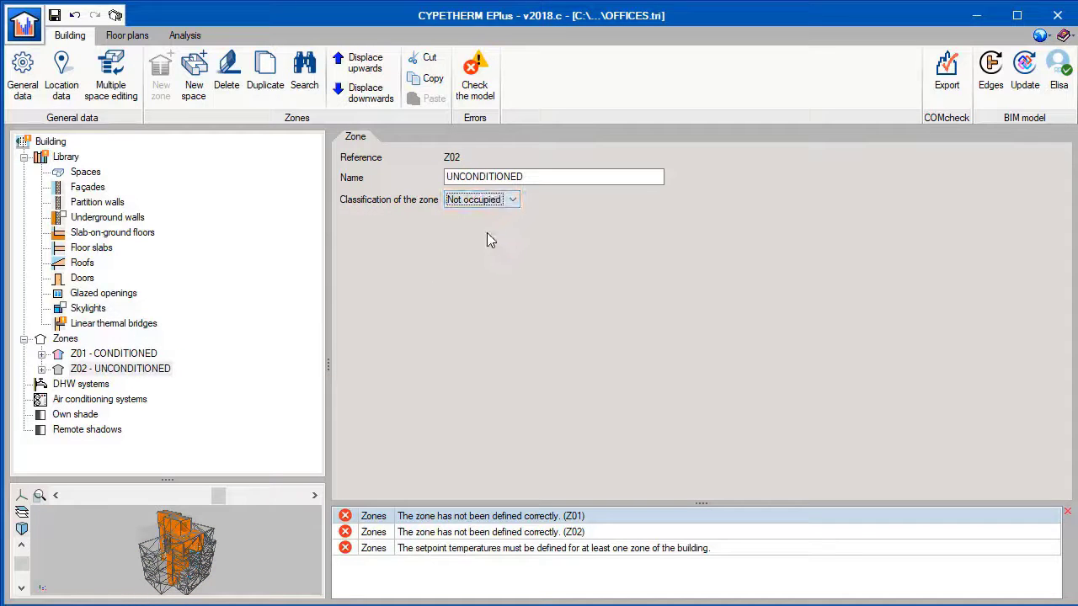
left_click(487, 92)
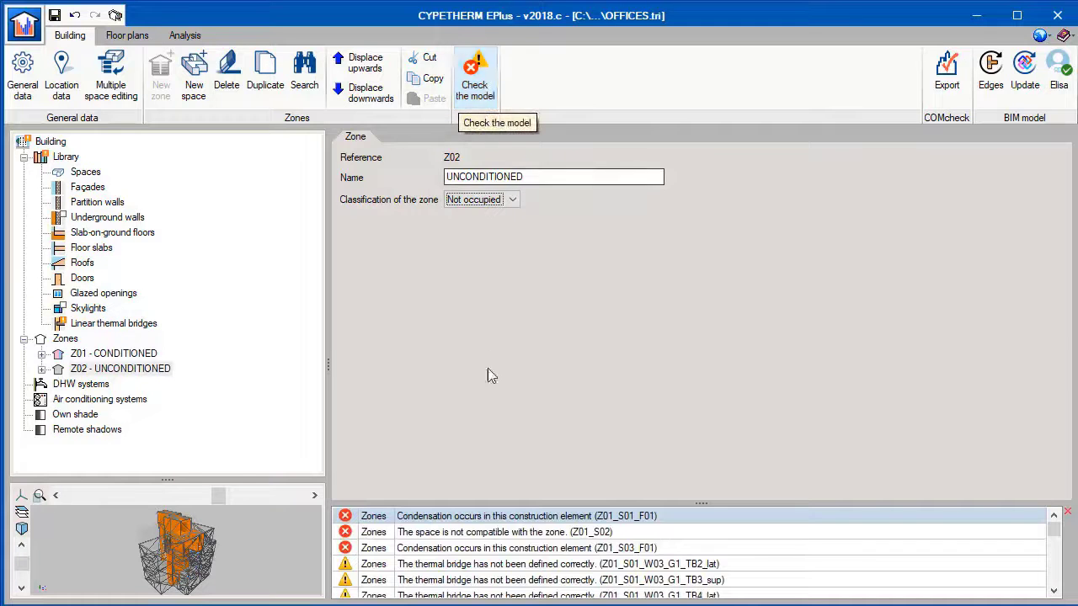
Step: Examine the condensation analysis results of the Dining room's floor slab Z01_S01_F01
double_click(487, 516)
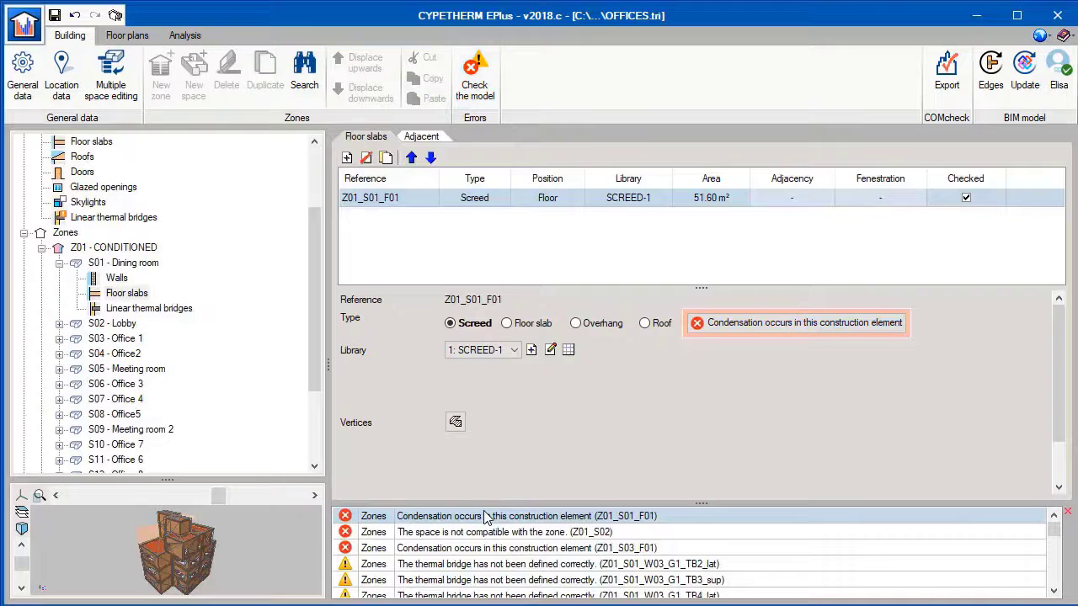
left_click(733, 323)
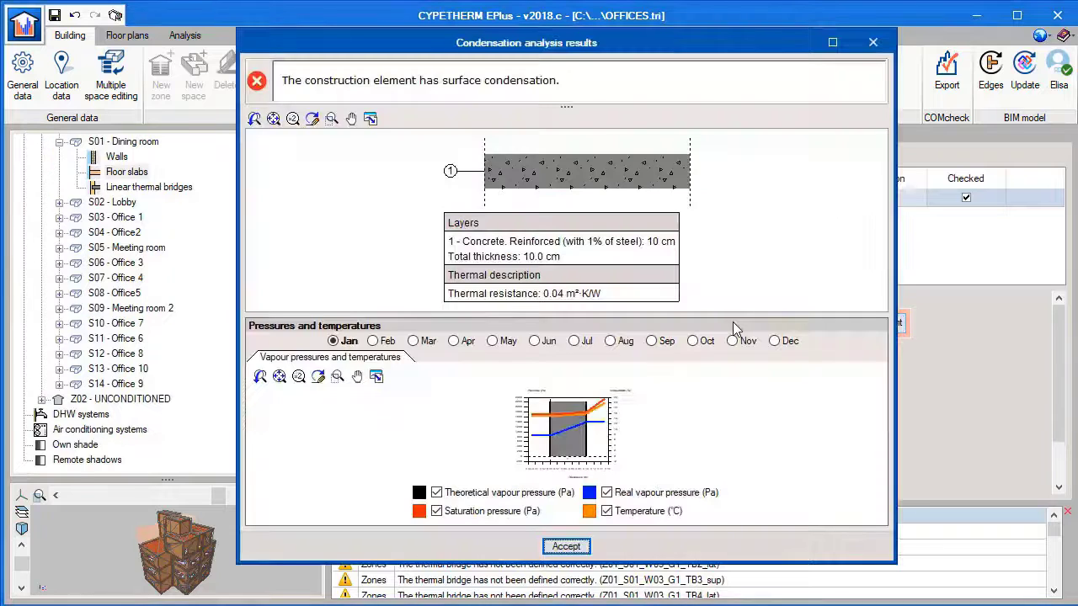
left_click(565, 546)
Step: Add an I01 - 25 mm insulation board layer to the SCREED-1 slab-on-ground floor and recheck the model
left_click(550, 349)
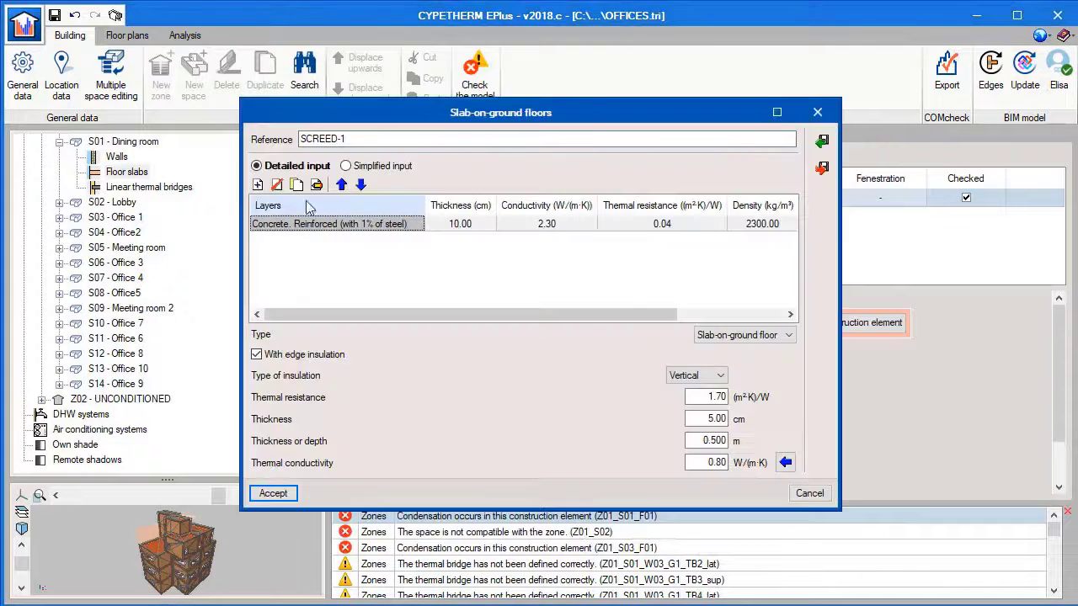
left_click(257, 184)
left_click(708, 438)
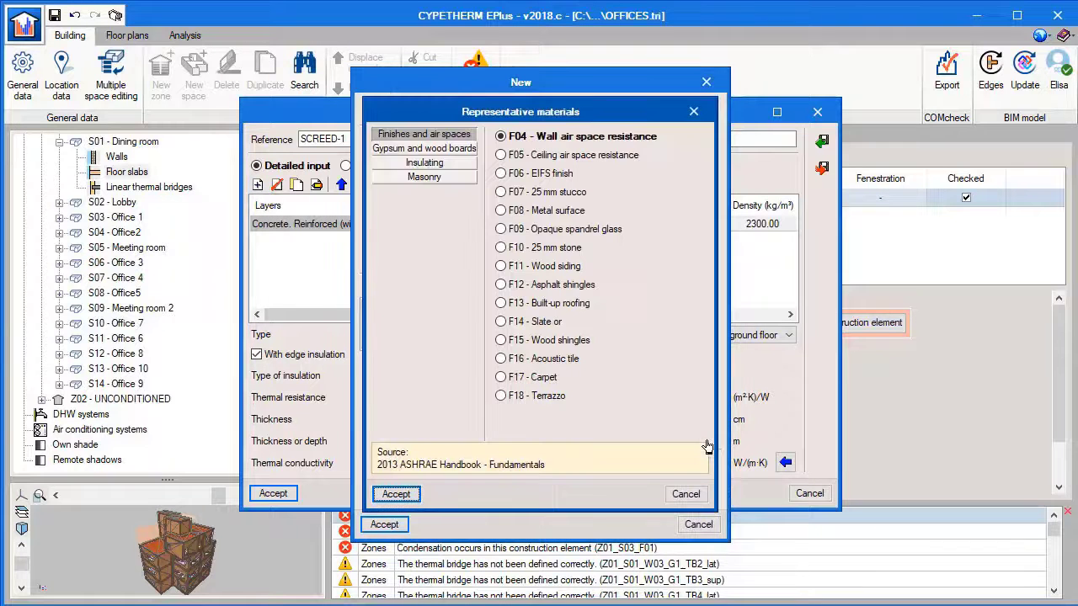
left_click(447, 163)
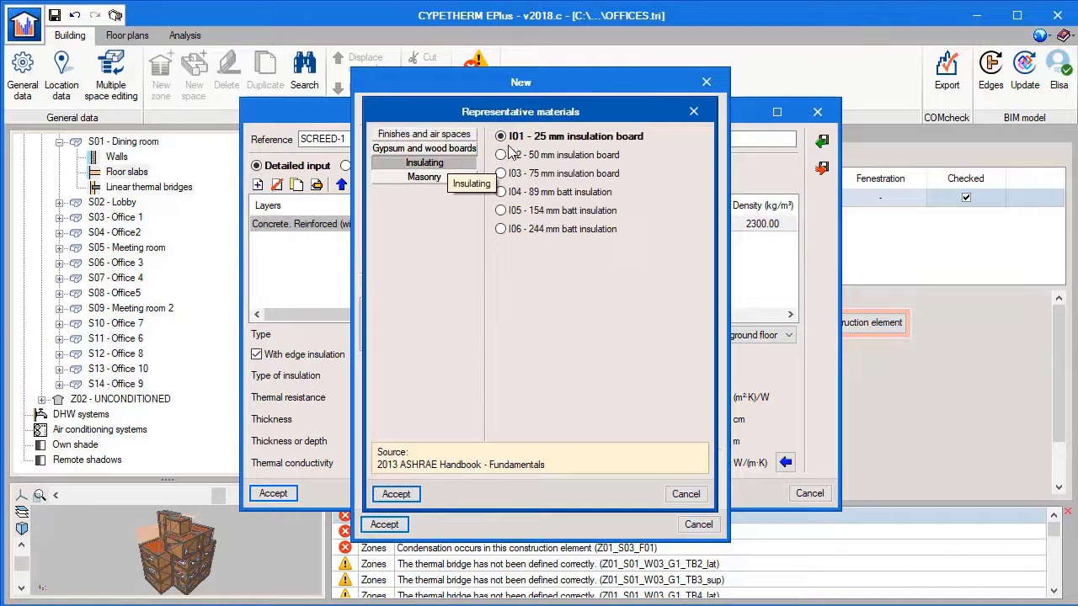
left_click(415, 495)
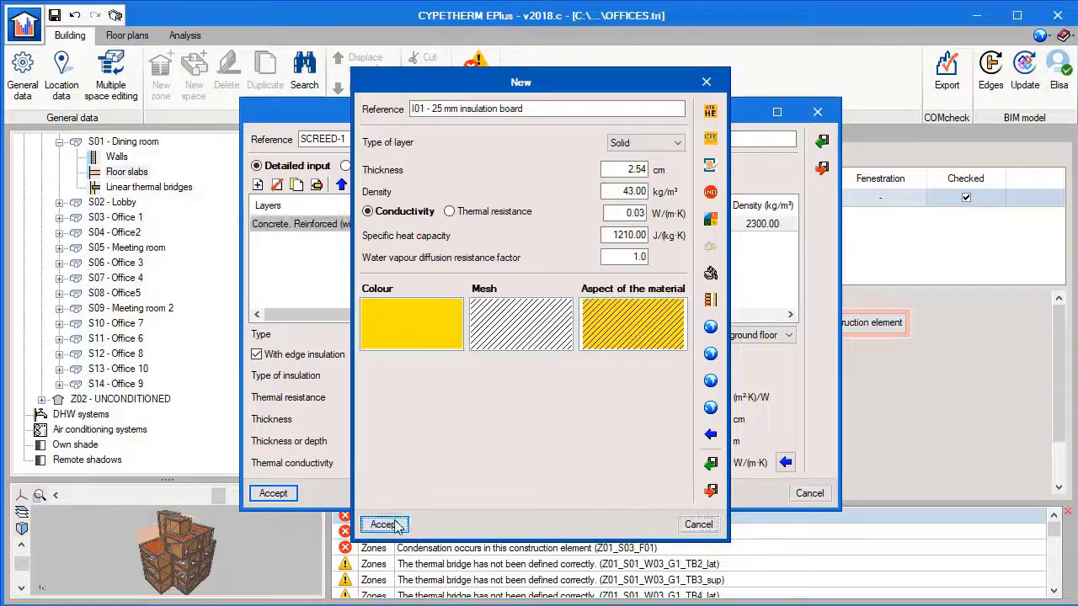
left_click(385, 523)
left_click(285, 496)
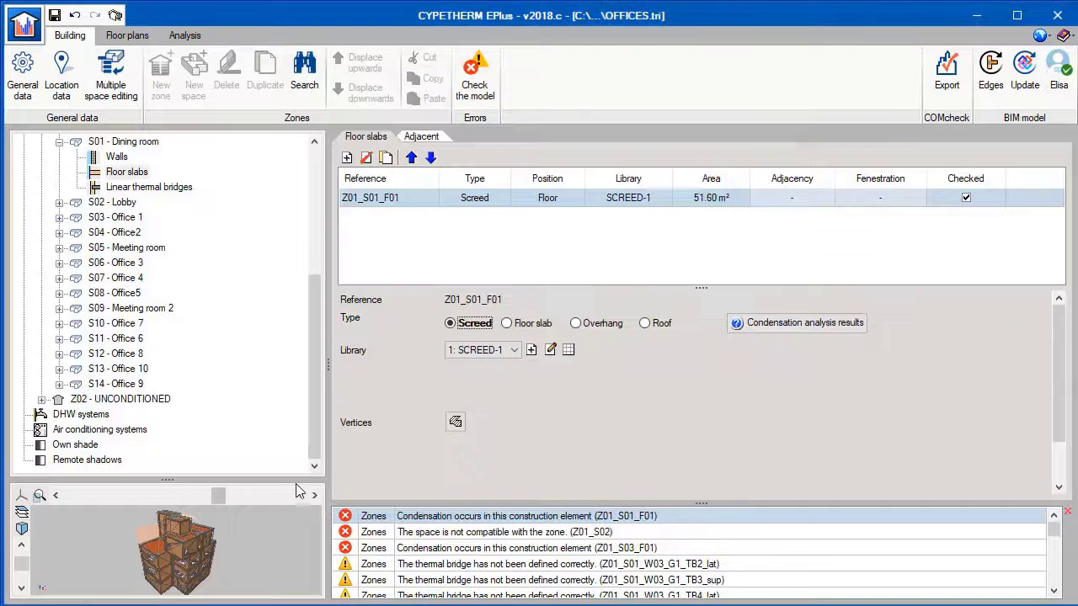
left_click(467, 80)
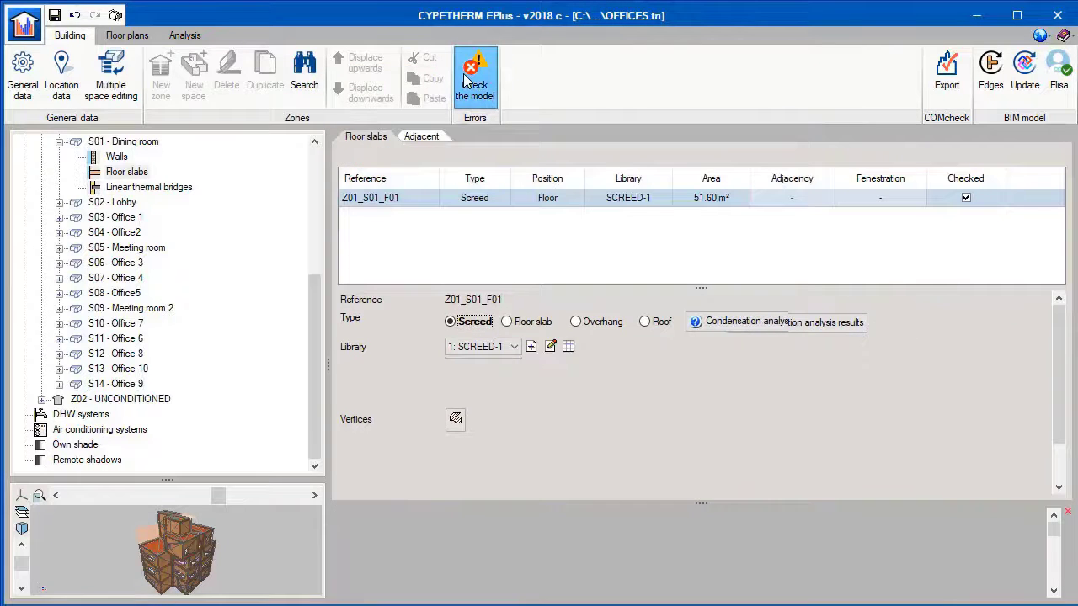
Step: Process the BIM model's edges to calculate the linear thermal bridges, accepting the proposed values, and check the model for errors
left_click(182, 188)
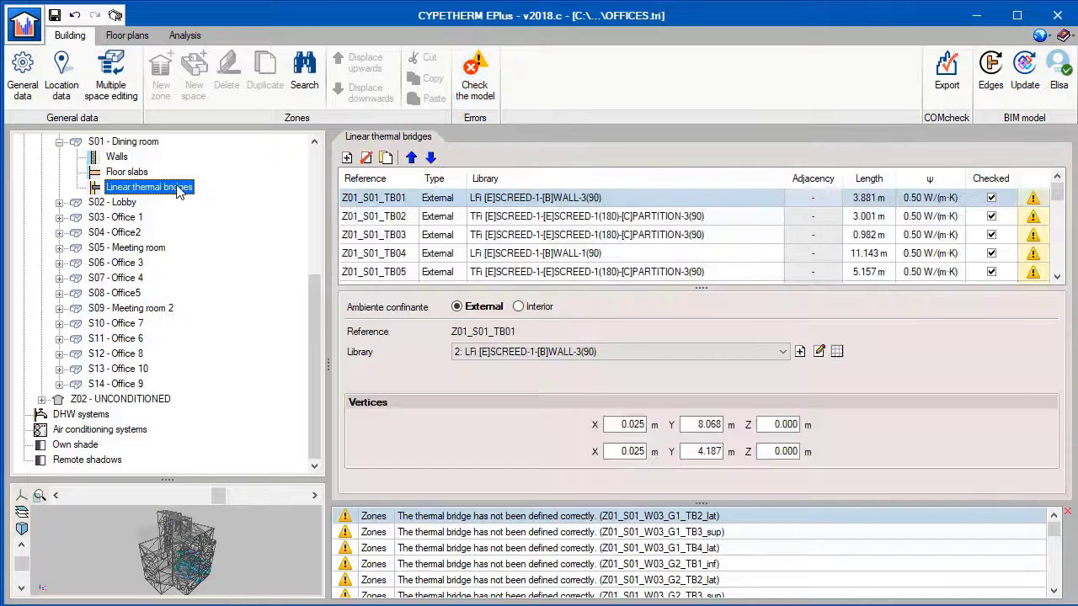
left_click(989, 99)
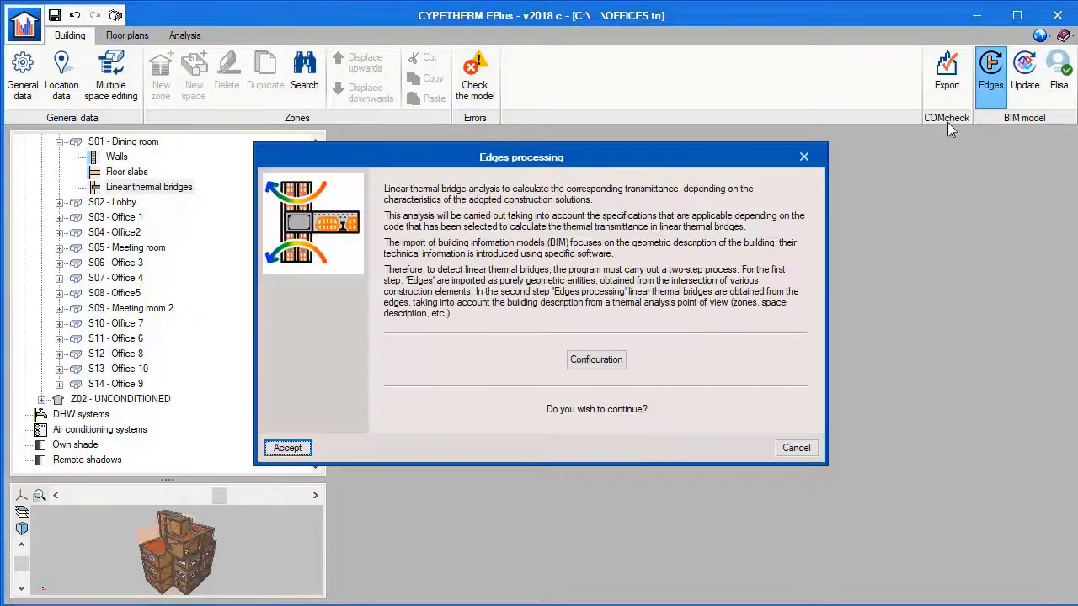
left_click(286, 448)
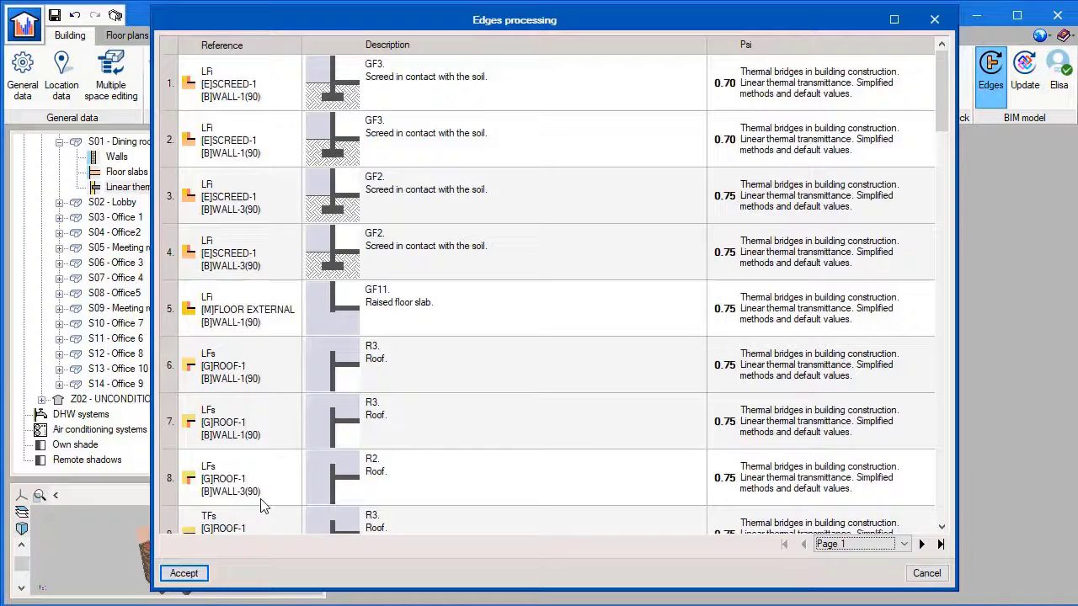
left_click(202, 573)
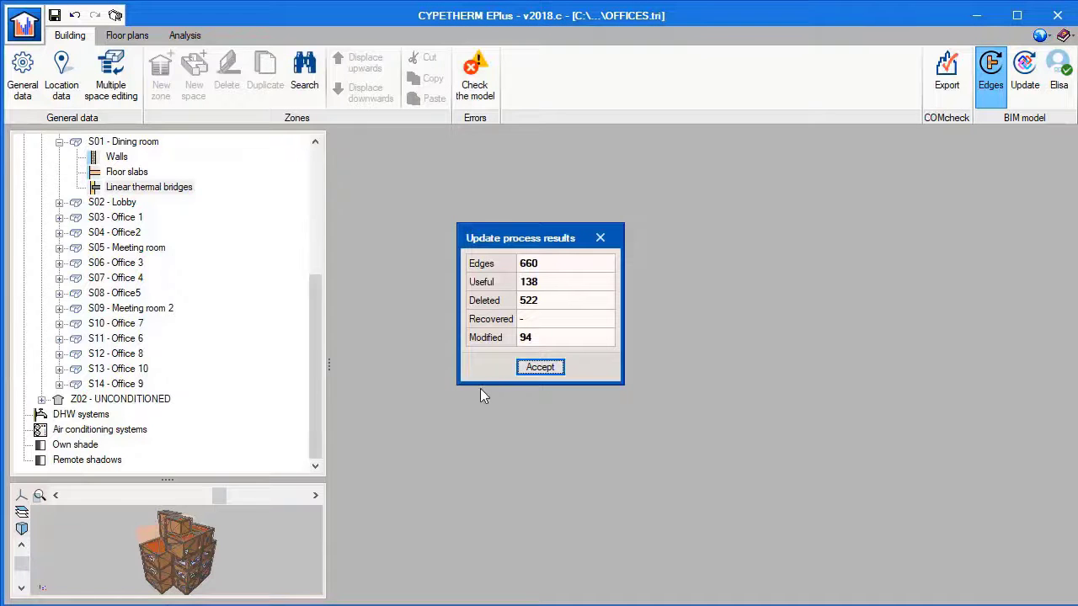
left_click(528, 369)
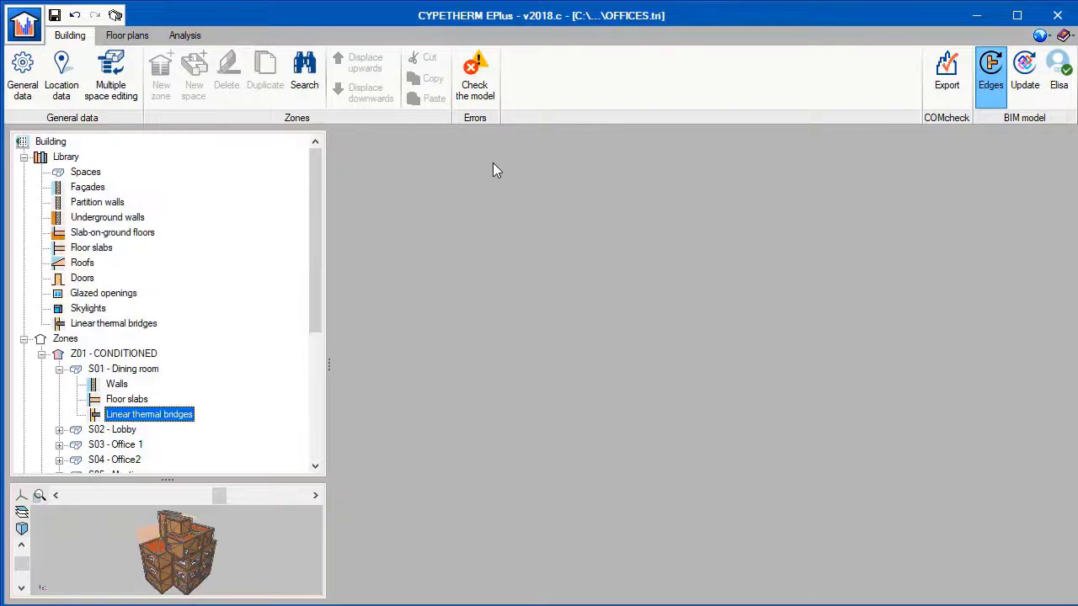
left_click(487, 98)
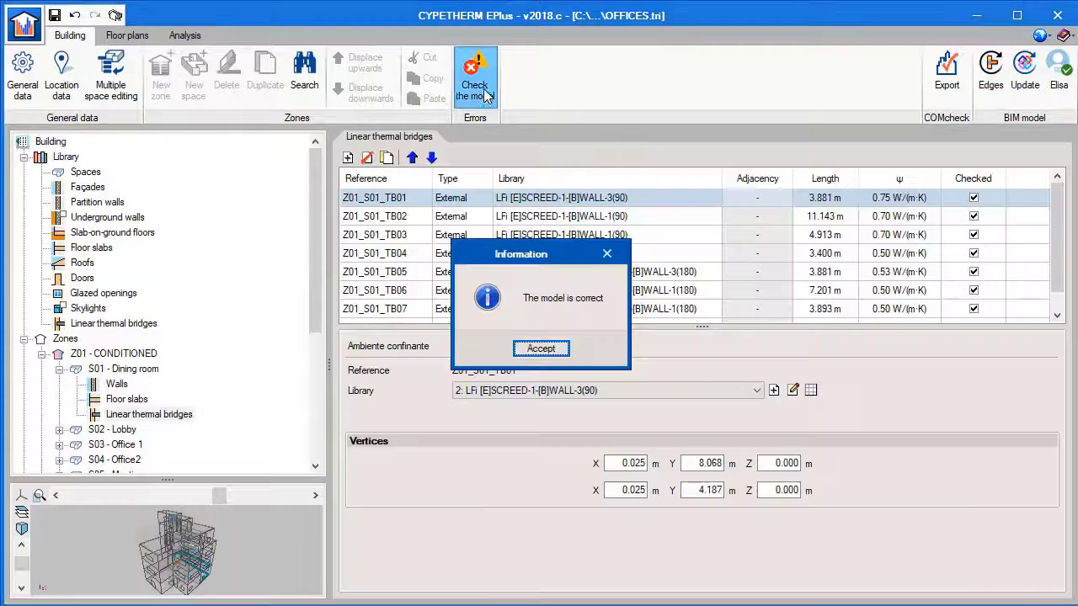
left_click(540, 348)
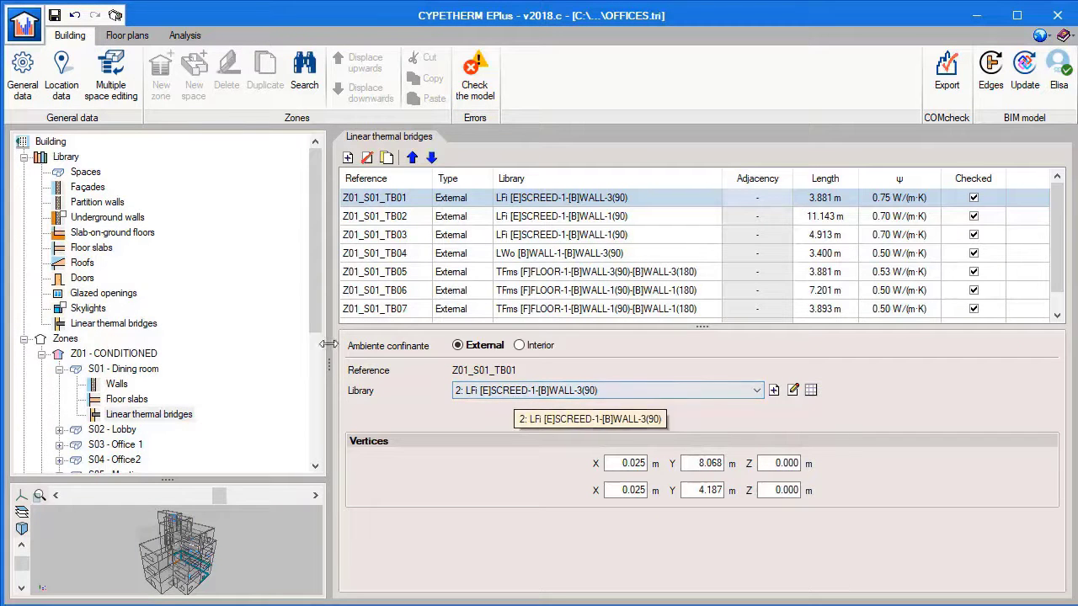
Step: Review the equipment selected for terminal unit OF7 in the building's air conditioning systems, keeping its settings
left_click_drag(320, 328, 316, 461)
left_click(141, 431)
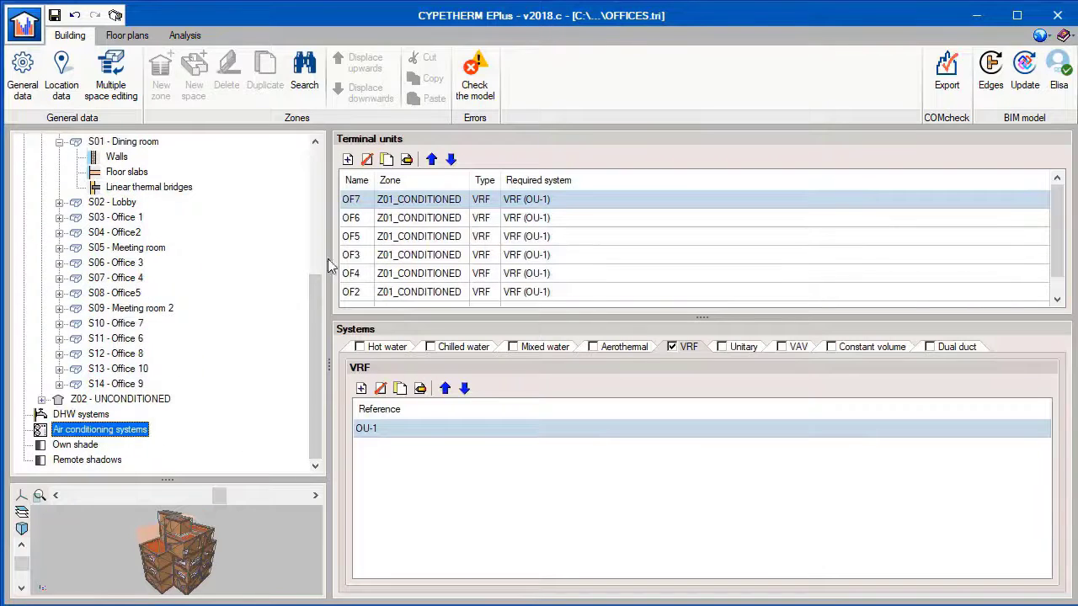
double_click(439, 205)
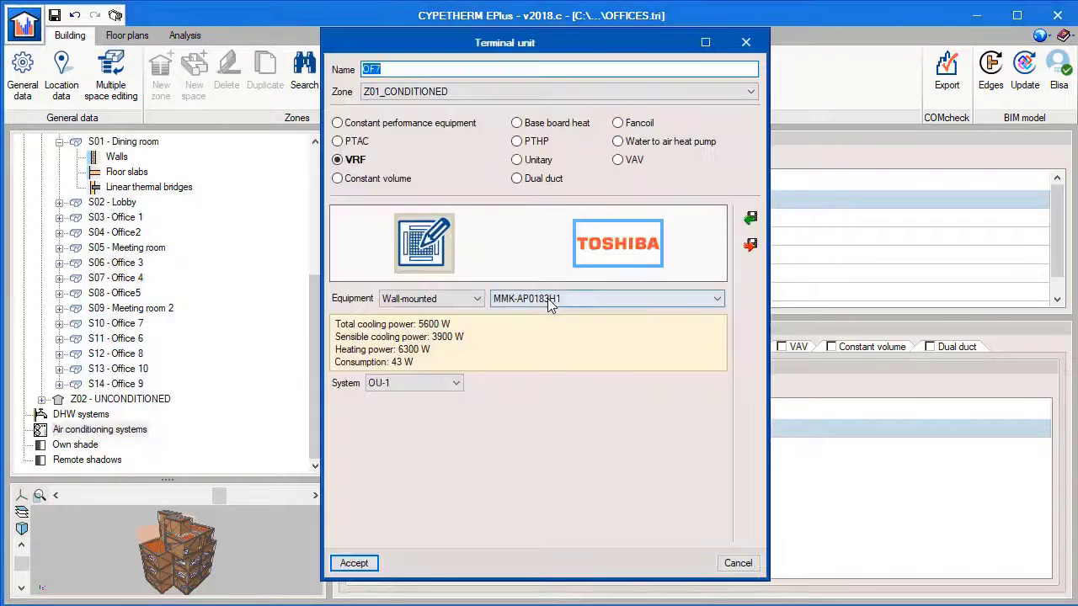
left_click(548, 298)
left_click(505, 378)
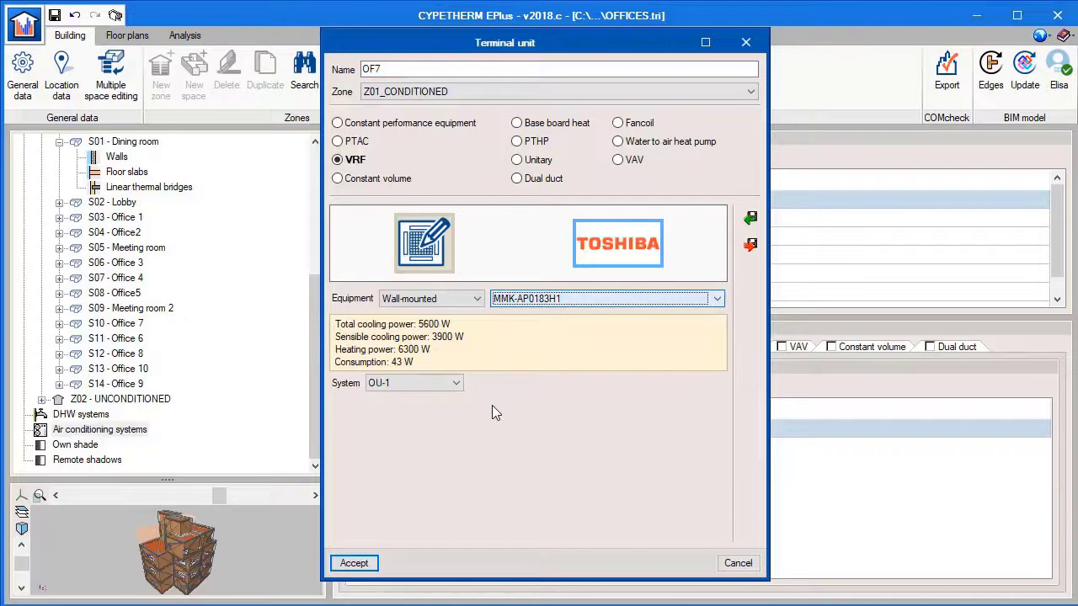
left_click(359, 563)
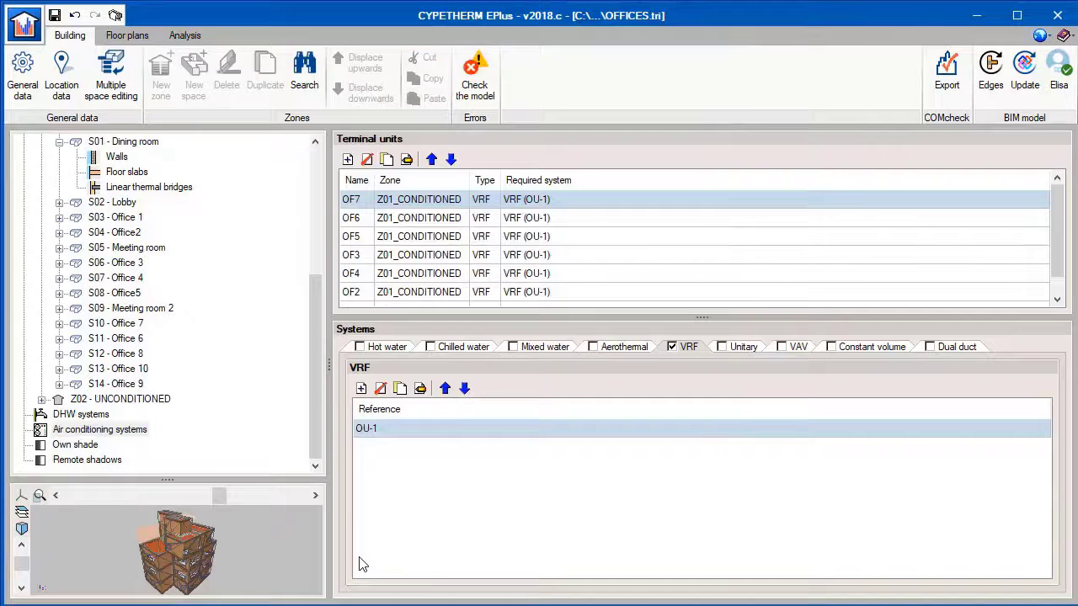
Step: Review the Toshiba outdoor equipment data of the OU-1 VRF system, keeping its settings
double_click(408, 432)
left_click(444, 174)
left_click(444, 175)
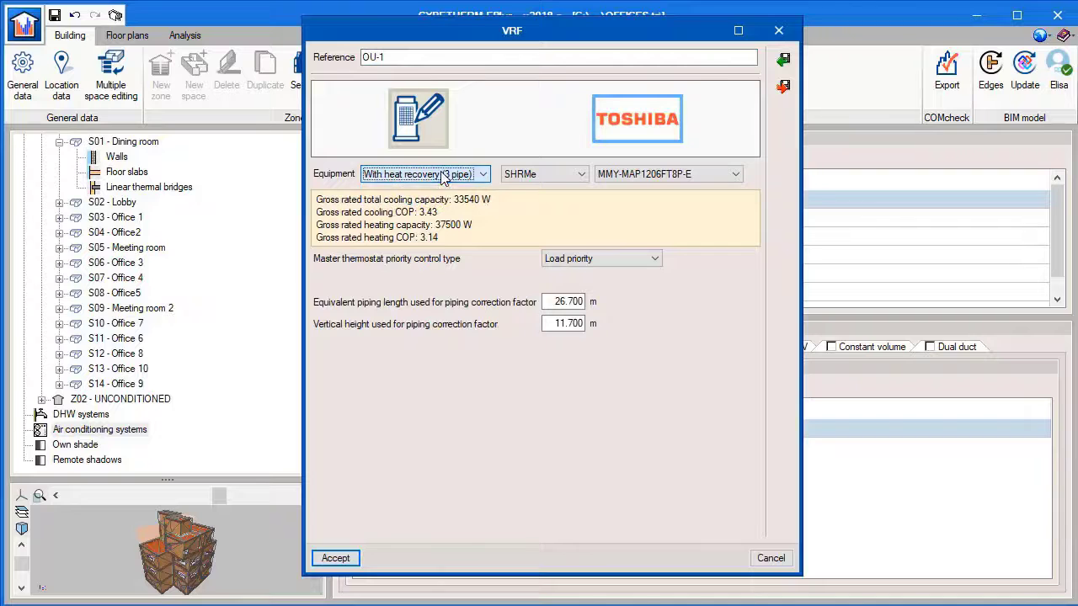
left_click(336, 559)
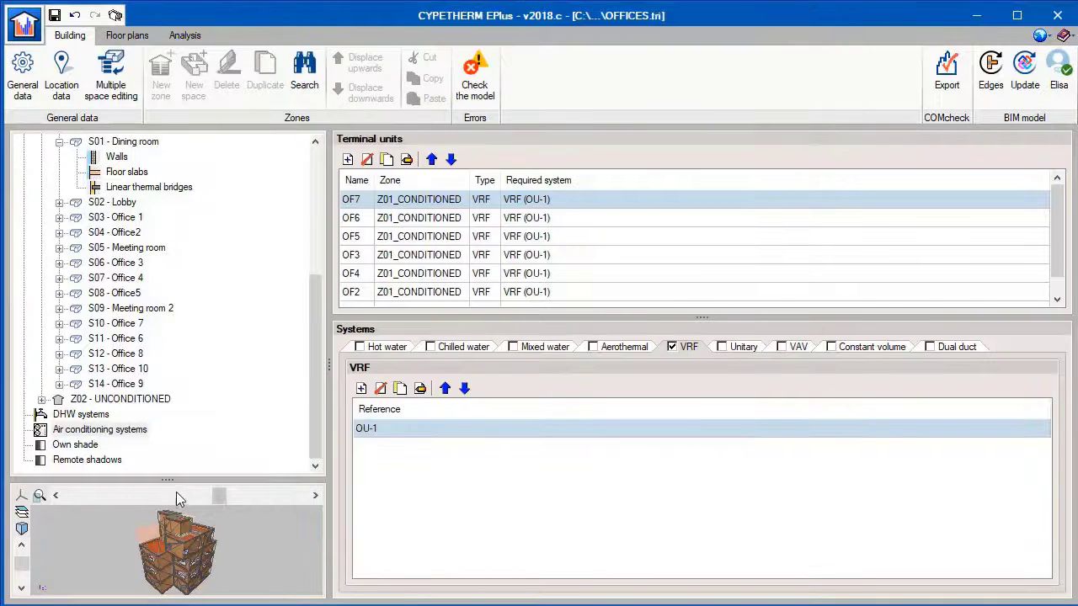
Step: Enlarge the 3D model view and inspect the air conditioning units inside the building
left_click_drag(173, 480, 178, 308)
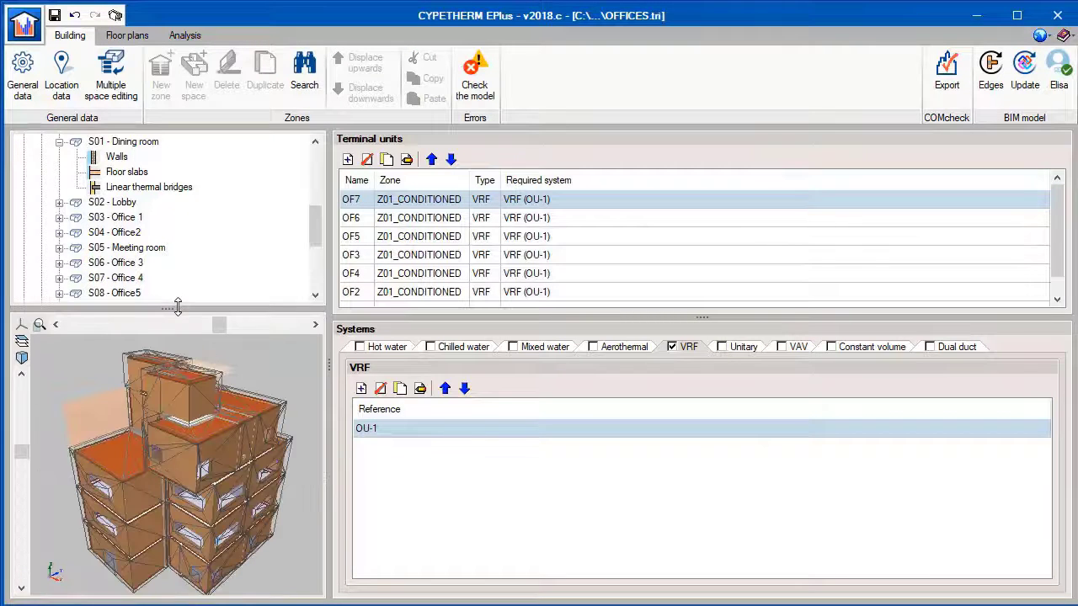
left_click_drag(194, 518, 196, 416)
scroll(212, 417, "up", 5)
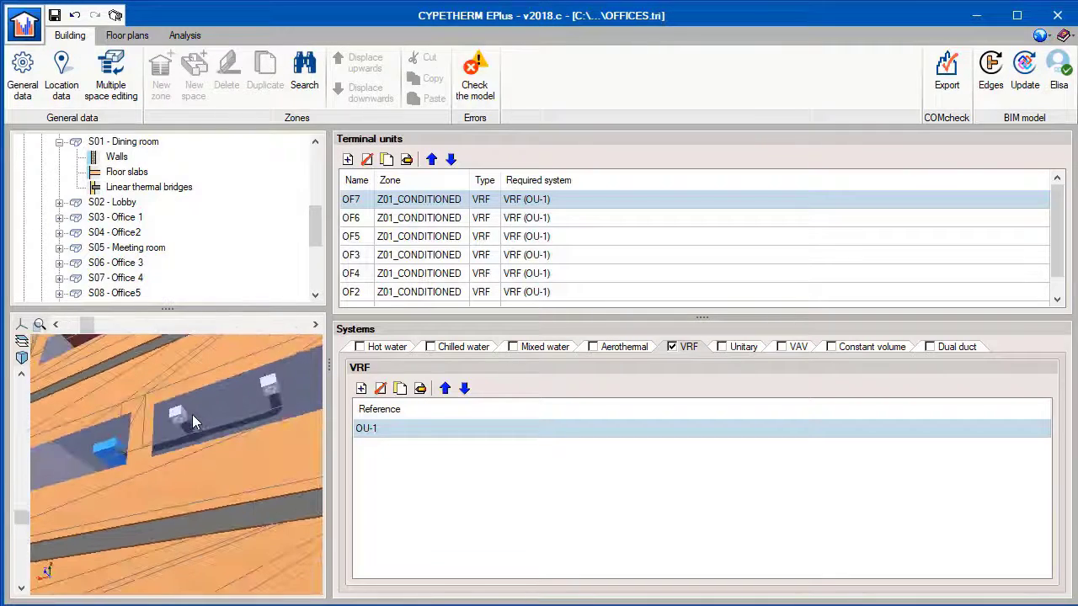
Step: Analyse the project with the Demand/Consumption simulation type, keeping vertical partition simplification on
left_click(184, 35)
left_click(112, 74)
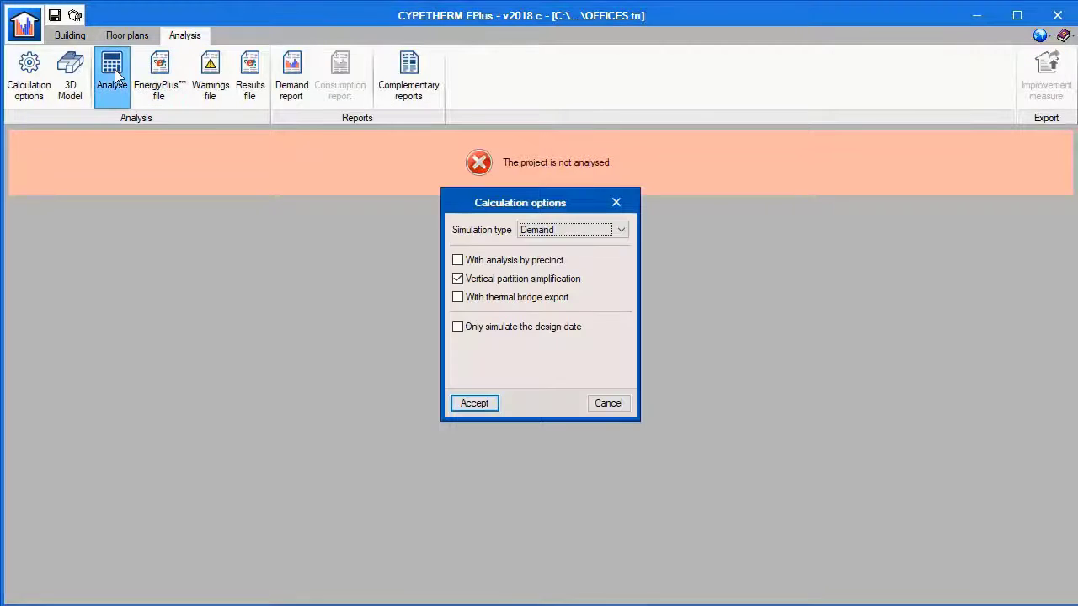
left_click(559, 232)
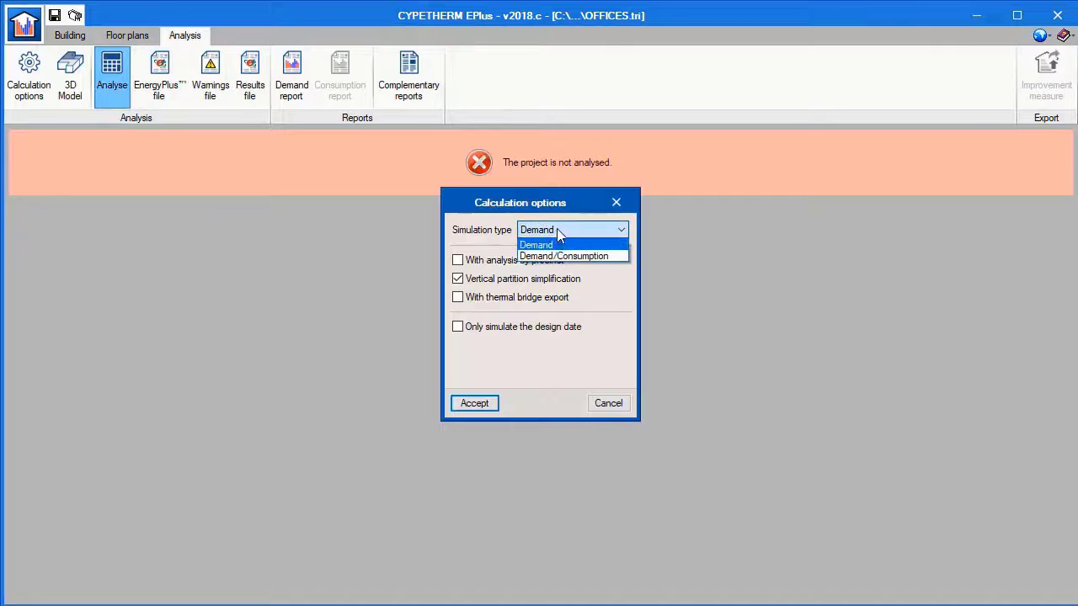
left_click(562, 256)
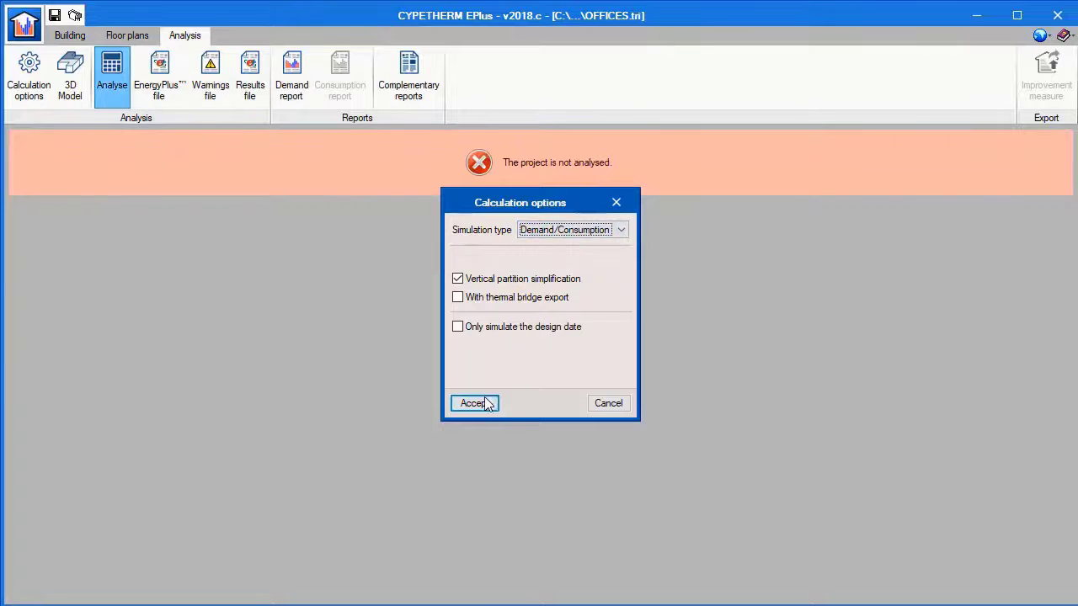
left_click(472, 404)
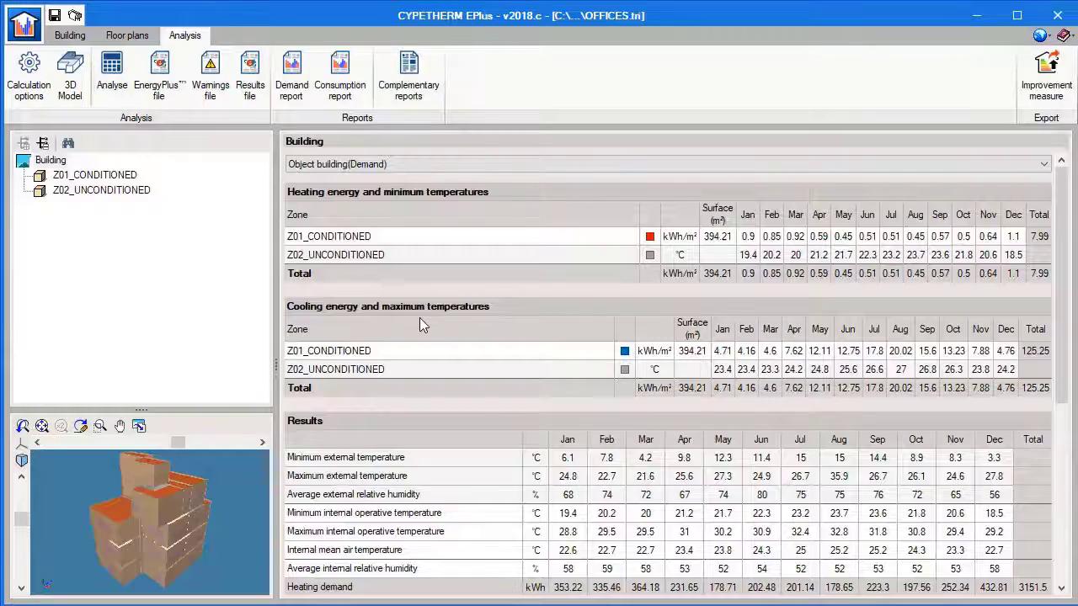
Step: Look through the energy demand report and the consumption report of the analysed building
left_click(310, 93)
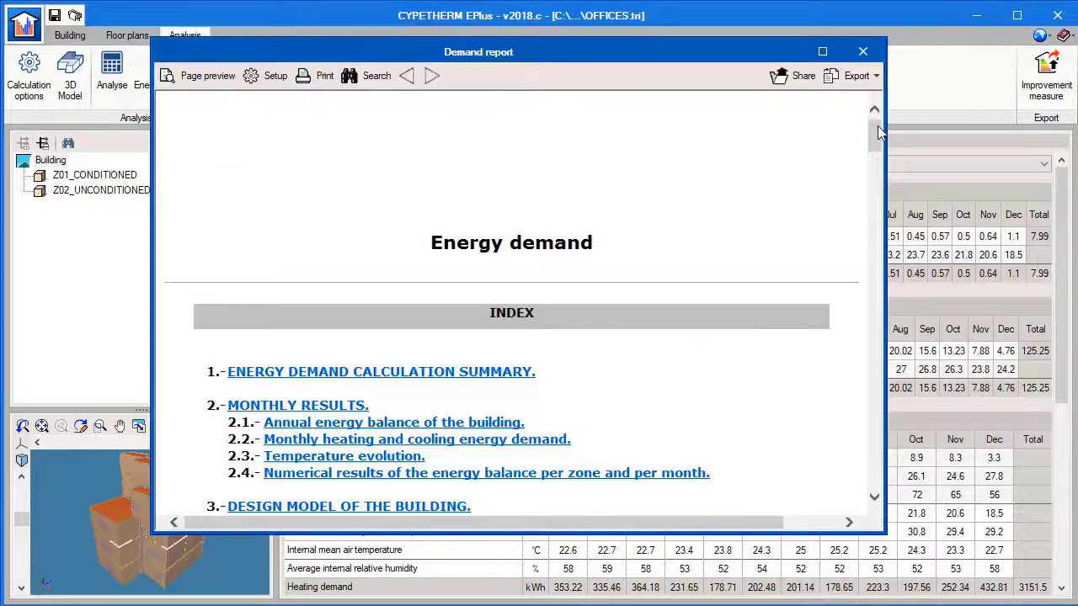
left_click_drag(877, 125, 881, 236)
left_click(862, 51)
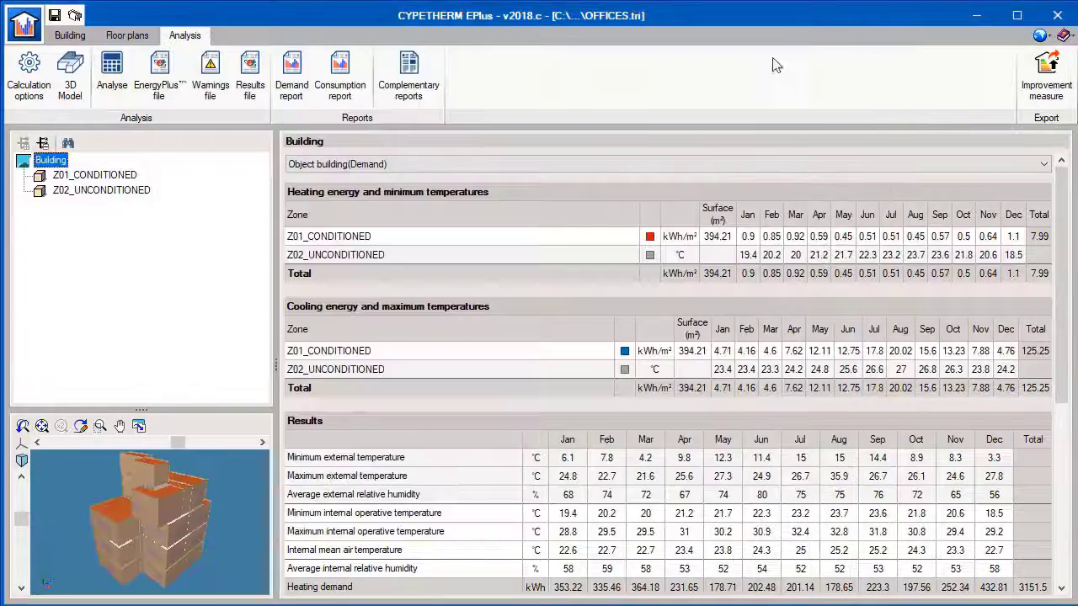
left_click(343, 76)
left_click_drag(1034, 148, 1022, 448)
left_click(1019, 38)
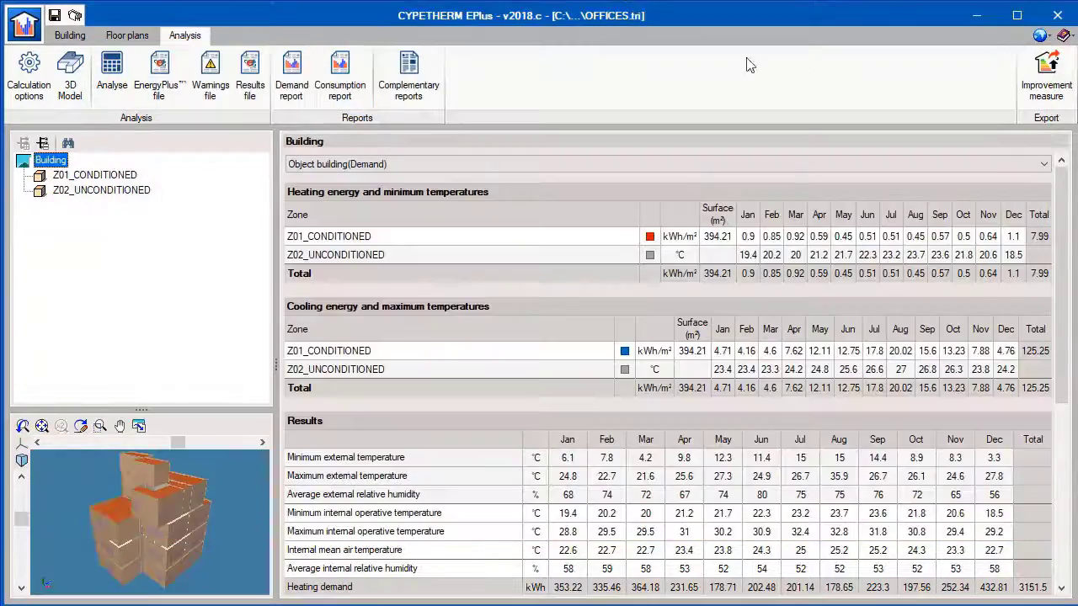
Step: Read the complementary report describing the materials and construction elements, including the SCREED-1 floor
left_click(428, 88)
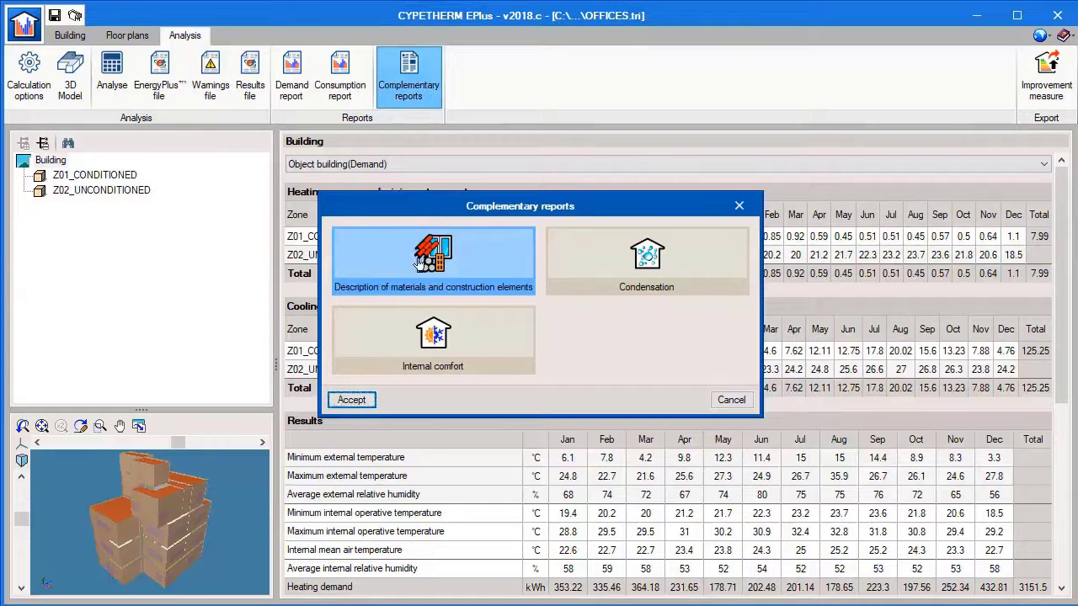
left_click(362, 394)
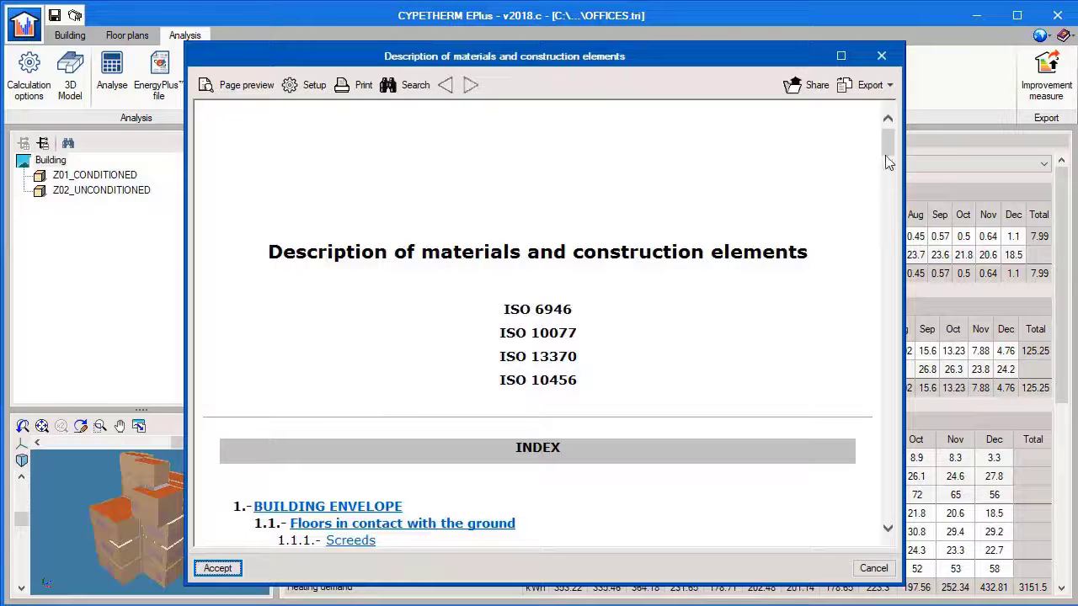
left_click_drag(888, 147, 888, 235)
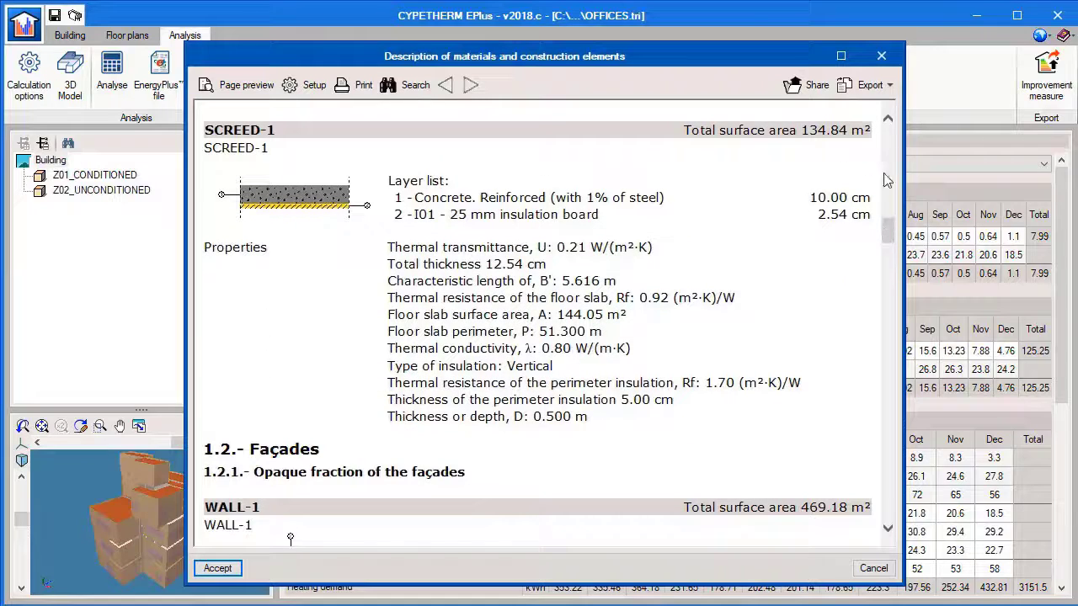
left_click(880, 56)
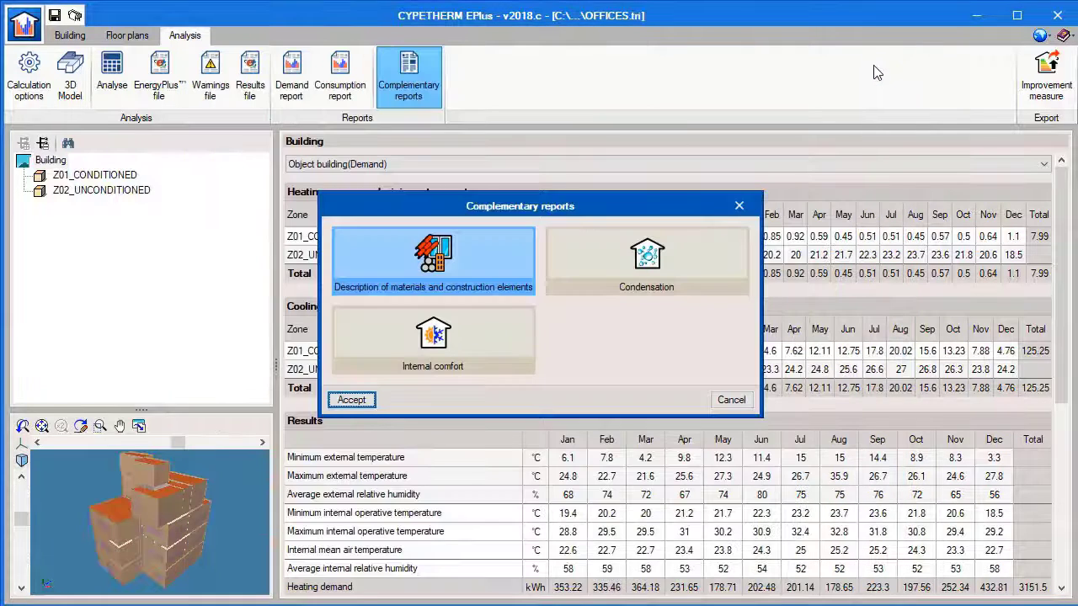
Step: Read the complementary Condensation report, including the layer properties of WALL-1
left_click(674, 251)
left_click(365, 401)
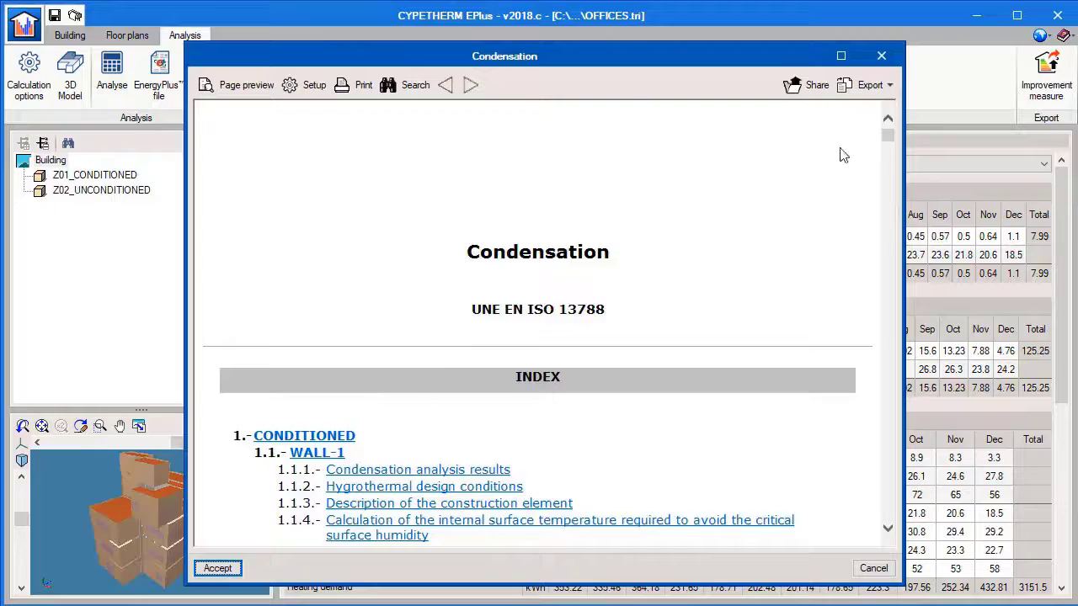
left_click_drag(884, 142, 887, 173)
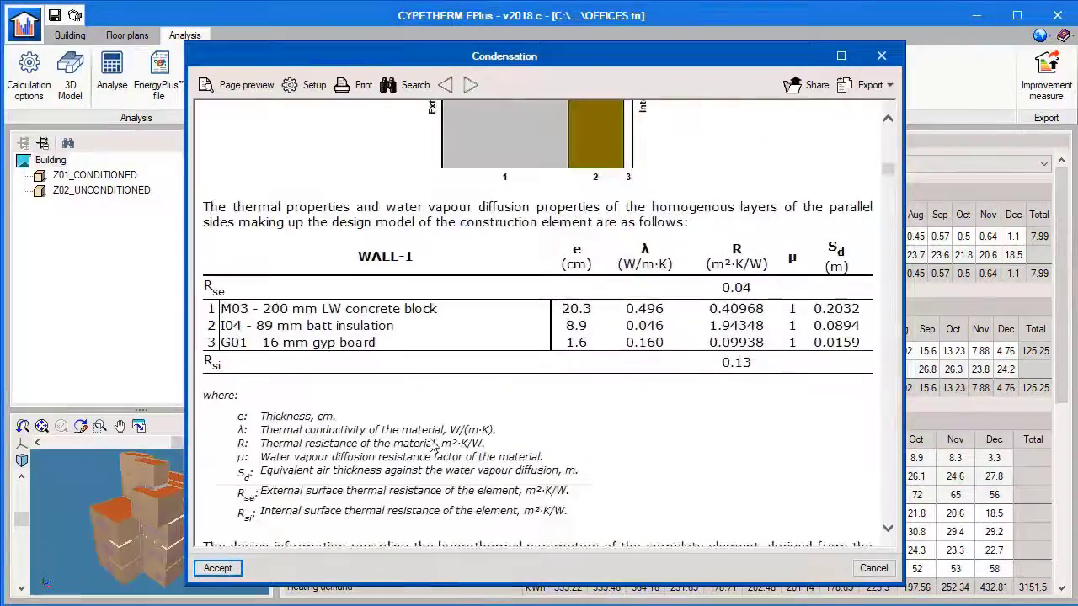
left_click(239, 569)
Step: Read the complementary Internal comfort report through to its end and leave the complementary reports
left_click(368, 362)
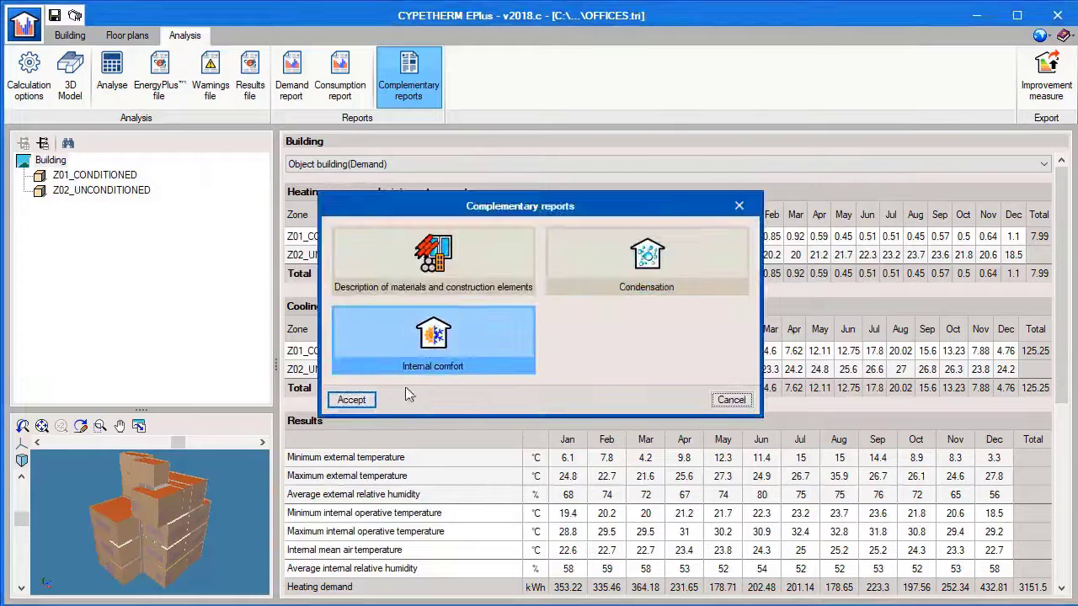
left_click(370, 398)
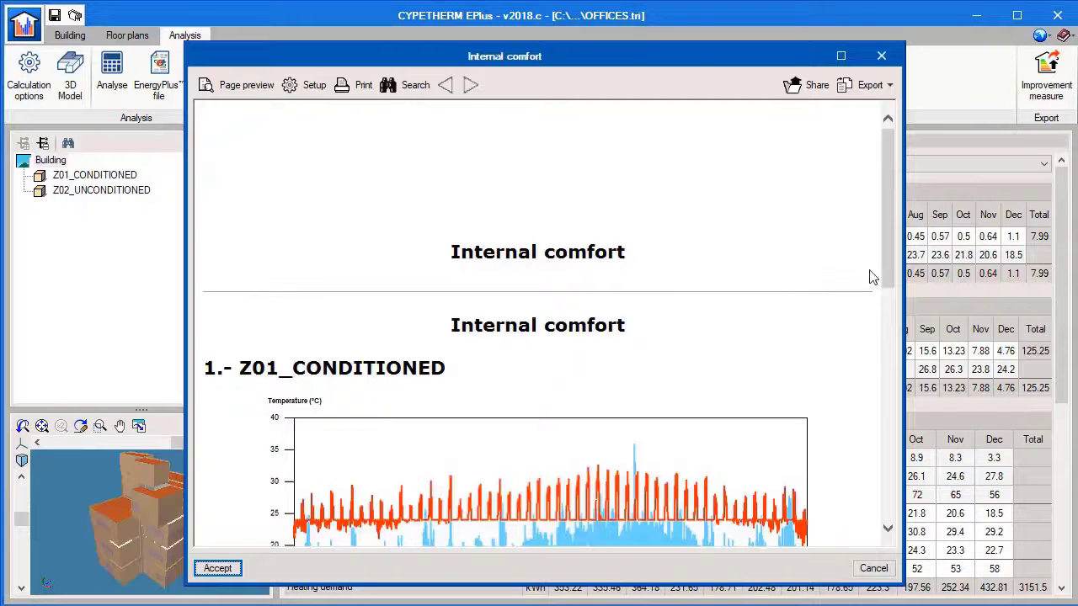
left_click_drag(886, 278, 879, 498)
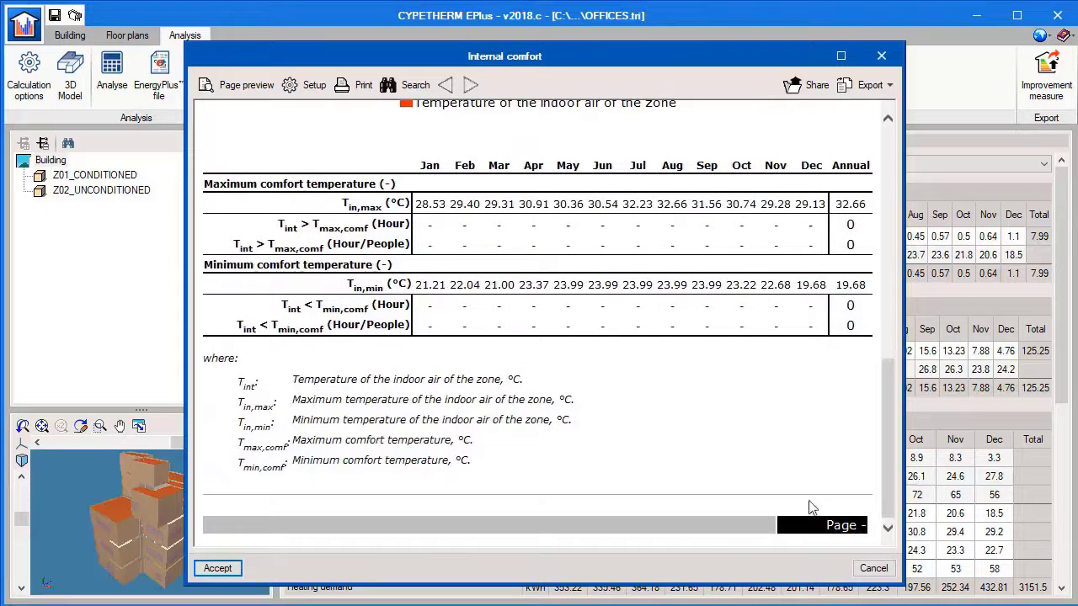
left_click(219, 569)
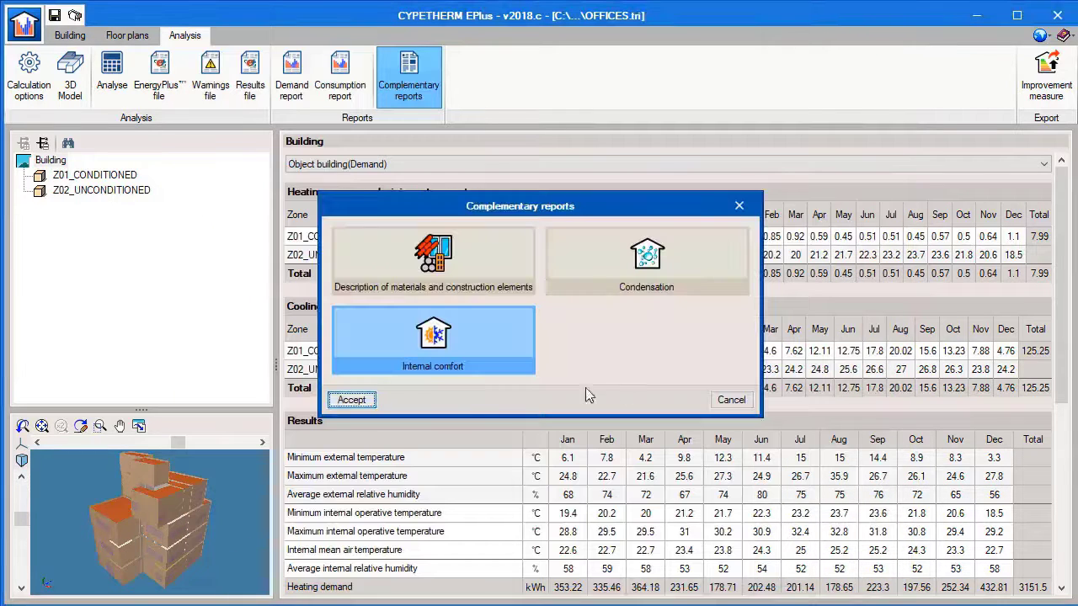
left_click(741, 399)
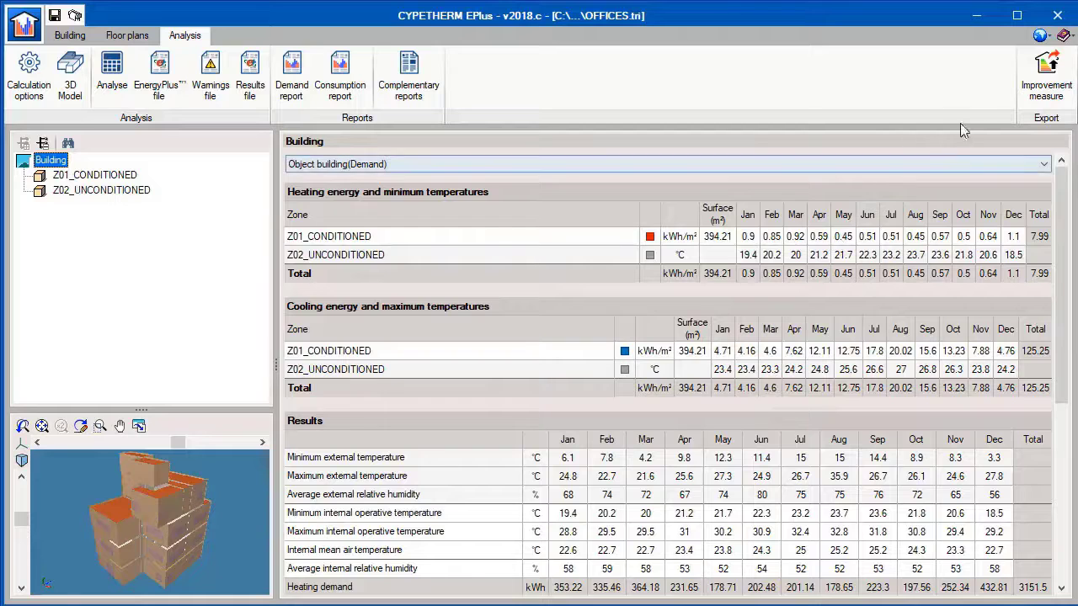
Step: Export the building as the Initial situation for improvement measures to C:\CYPE Ingenieros\Export files\CYPETHERM EPlus
left_click(1044, 78)
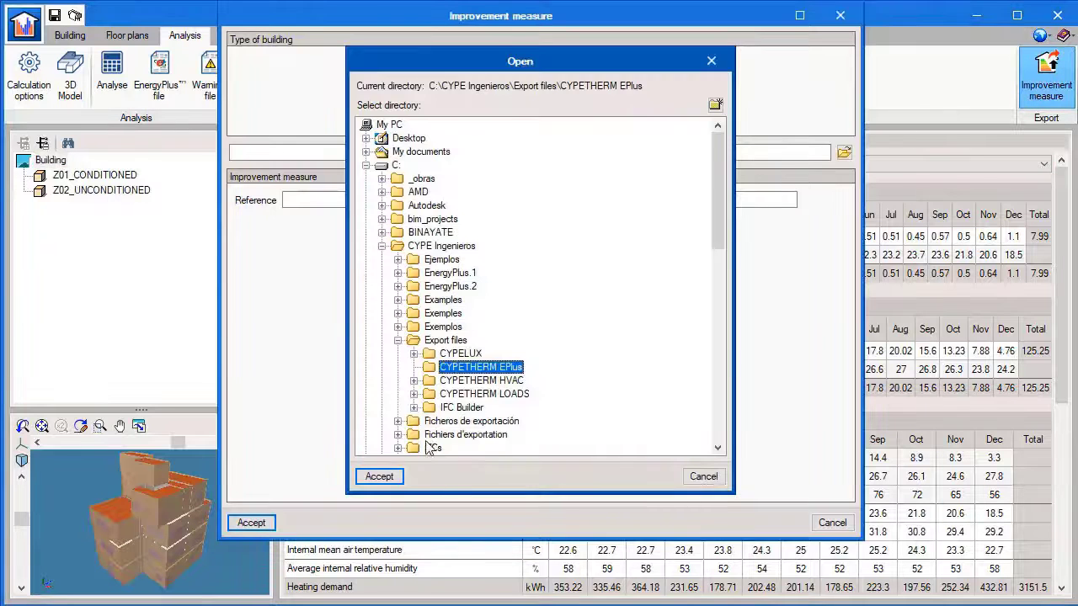
left_click(379, 476)
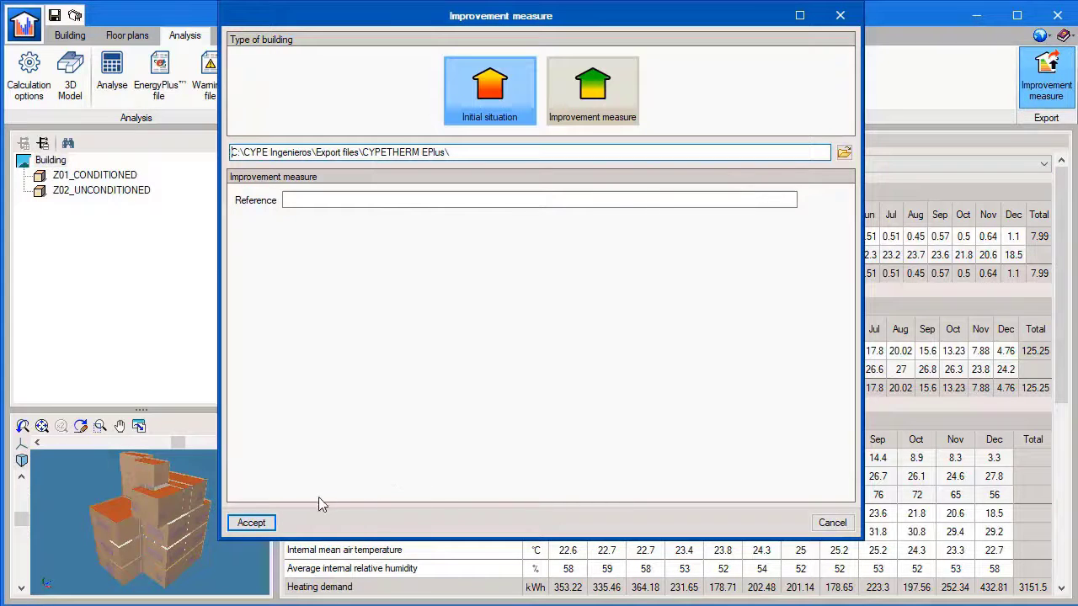
left_click(250, 523)
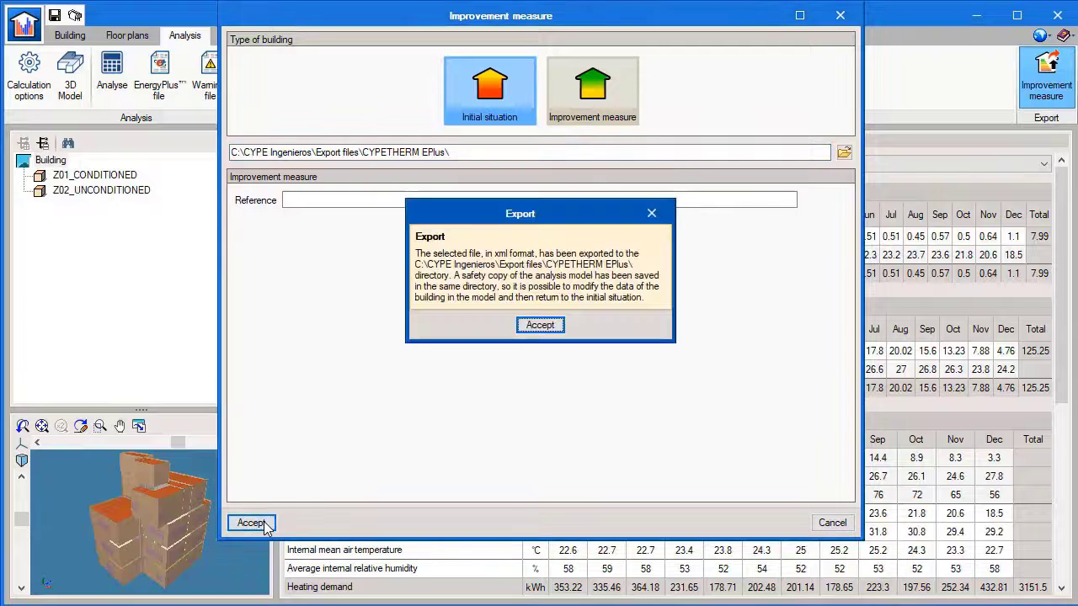
left_click(539, 325)
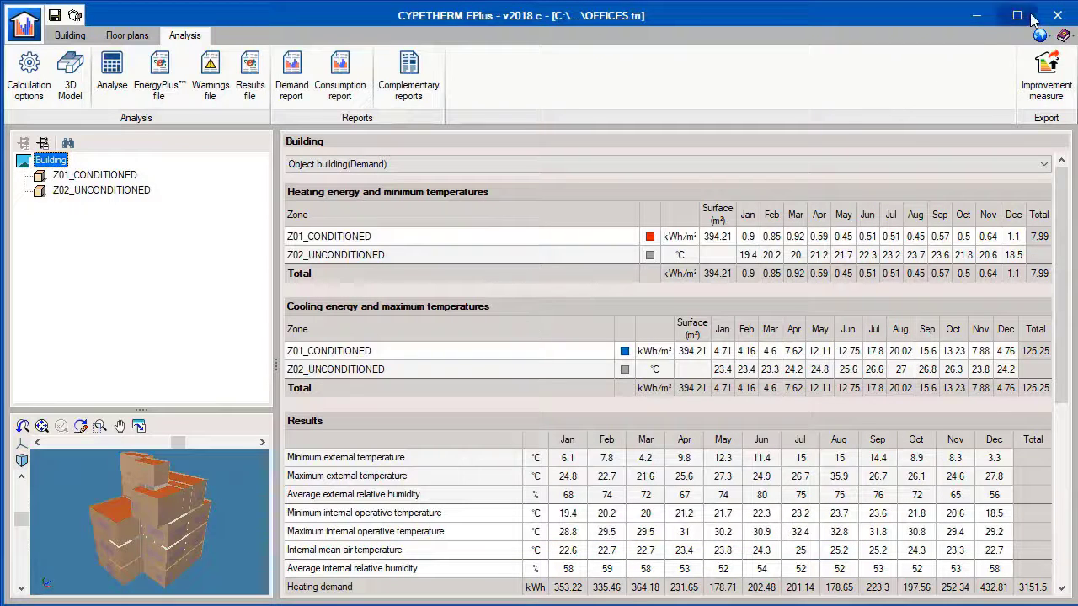